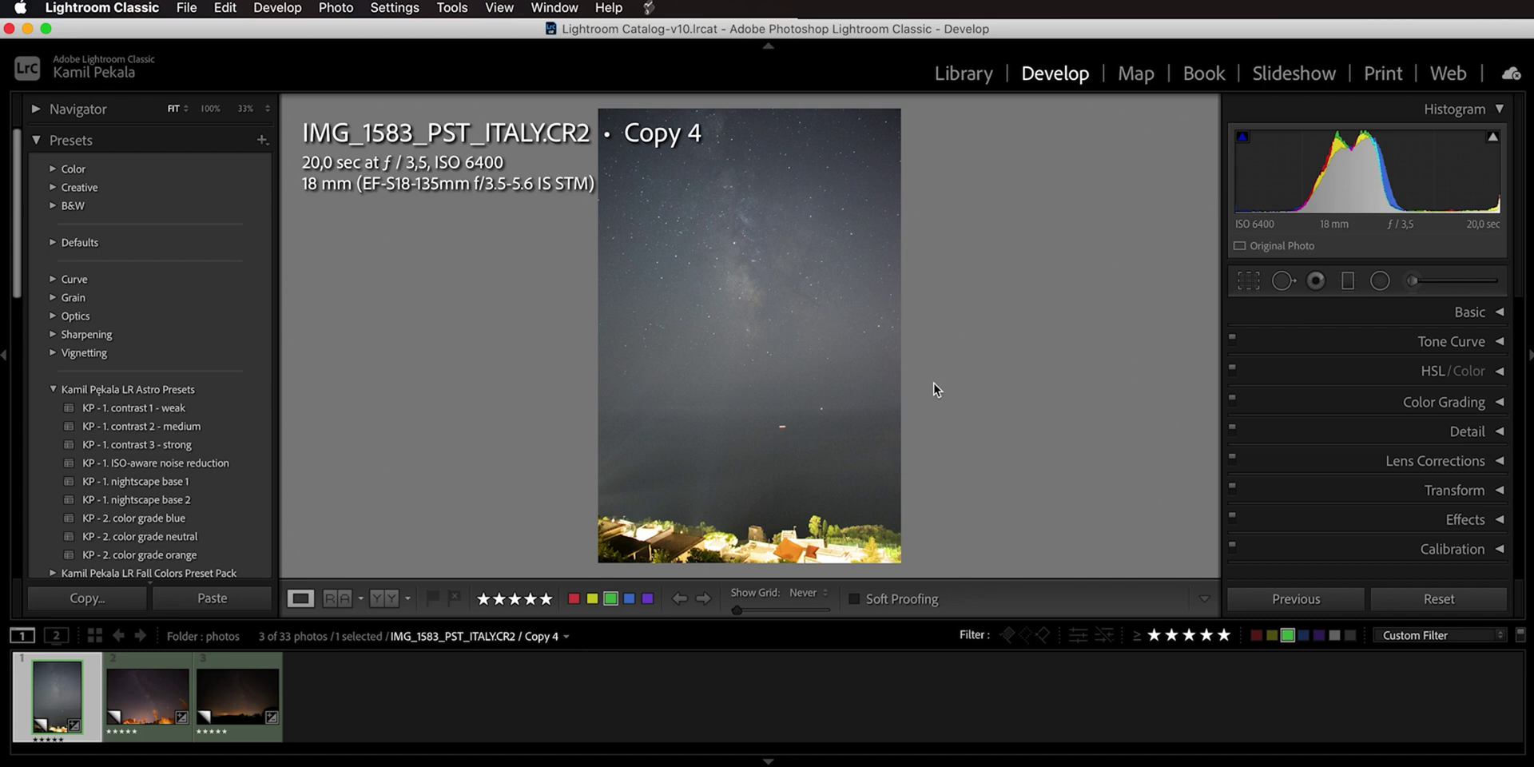
Reset the photo's adjustments to compare with its original state, undo the reset and collapse the Basic settings.
{"action": "left_click", "coordinate": [1500, 314]}
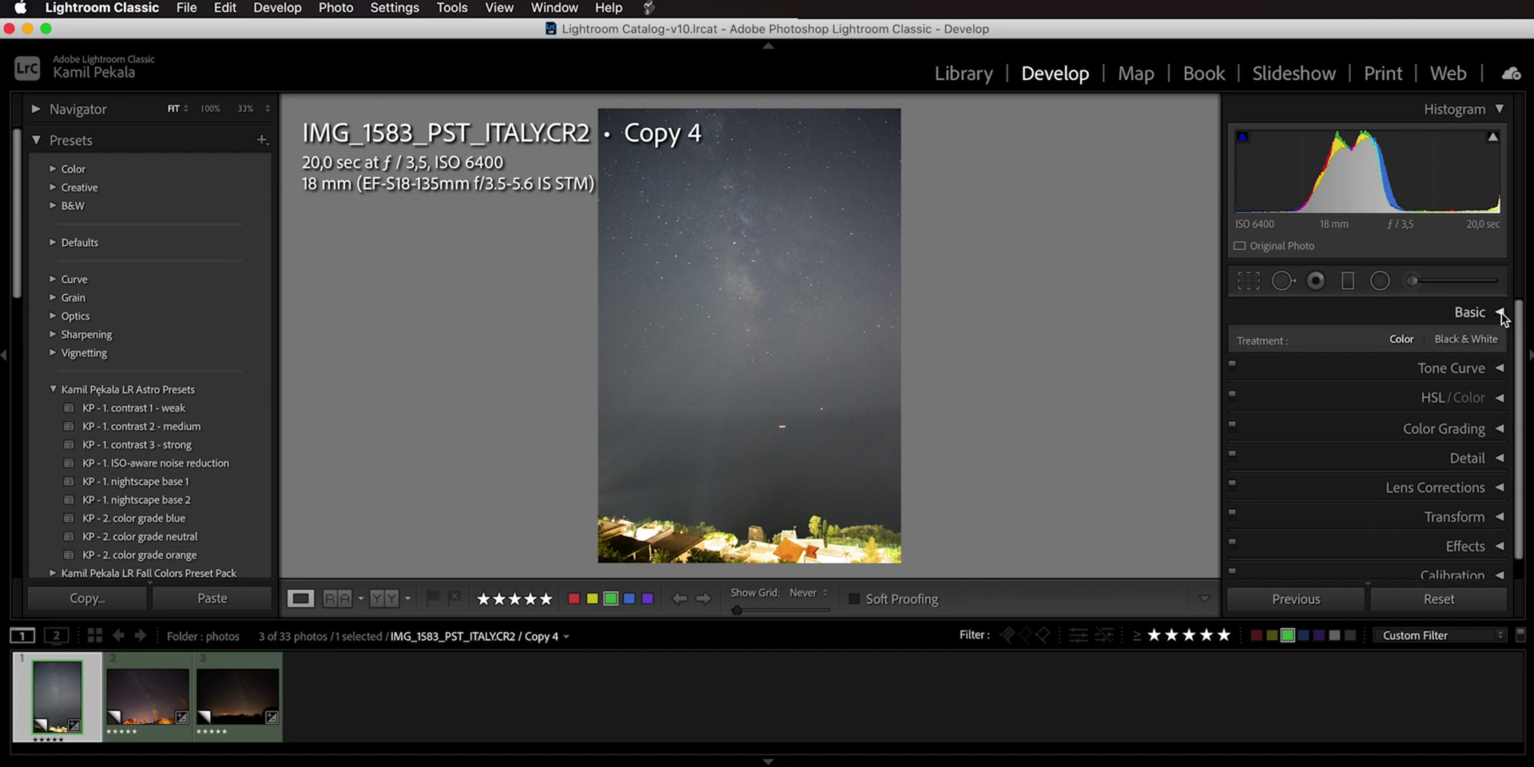
{"action": "left_click", "coordinate": [1412, 601]}
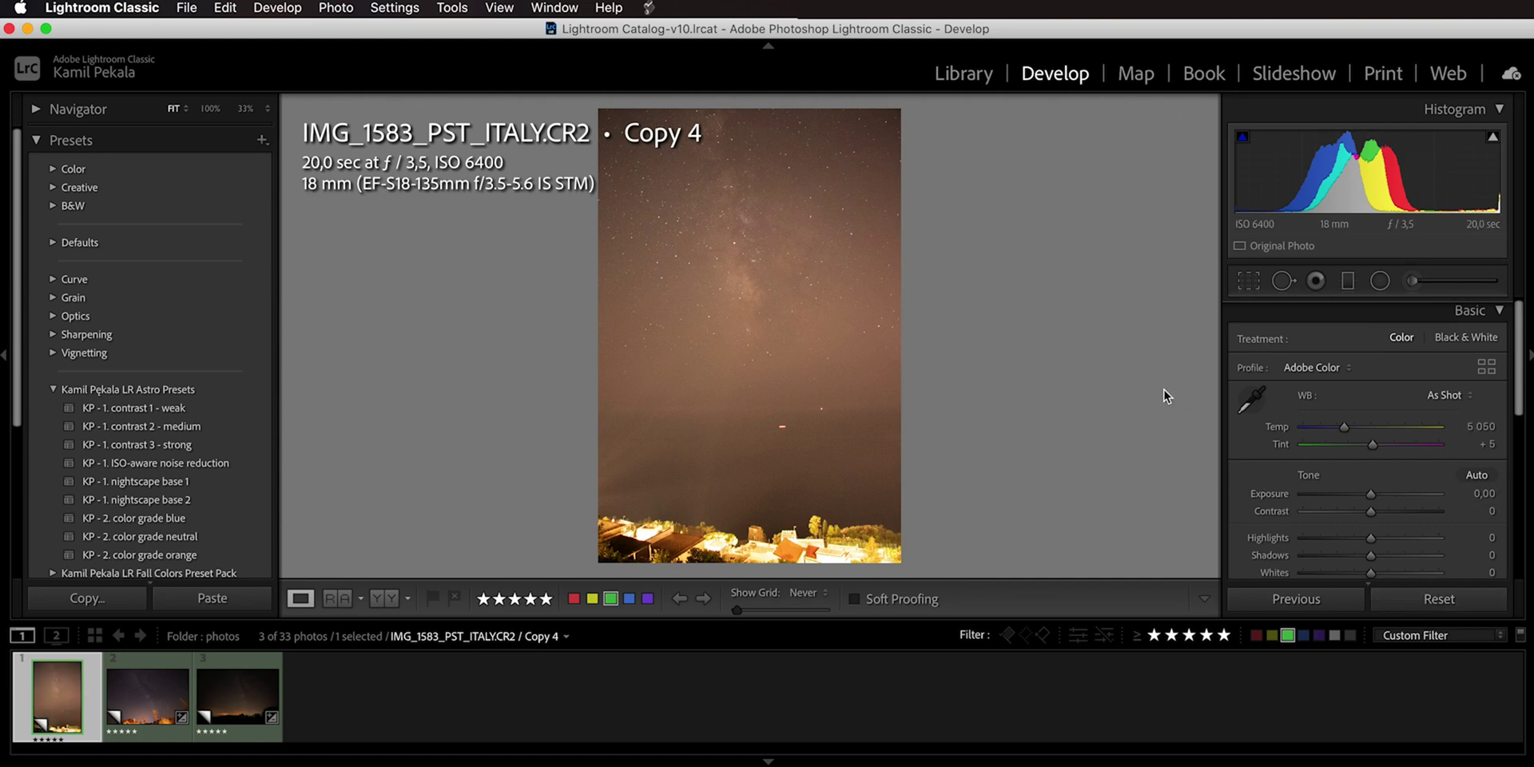
{"action": "key", "text": "super+z"}
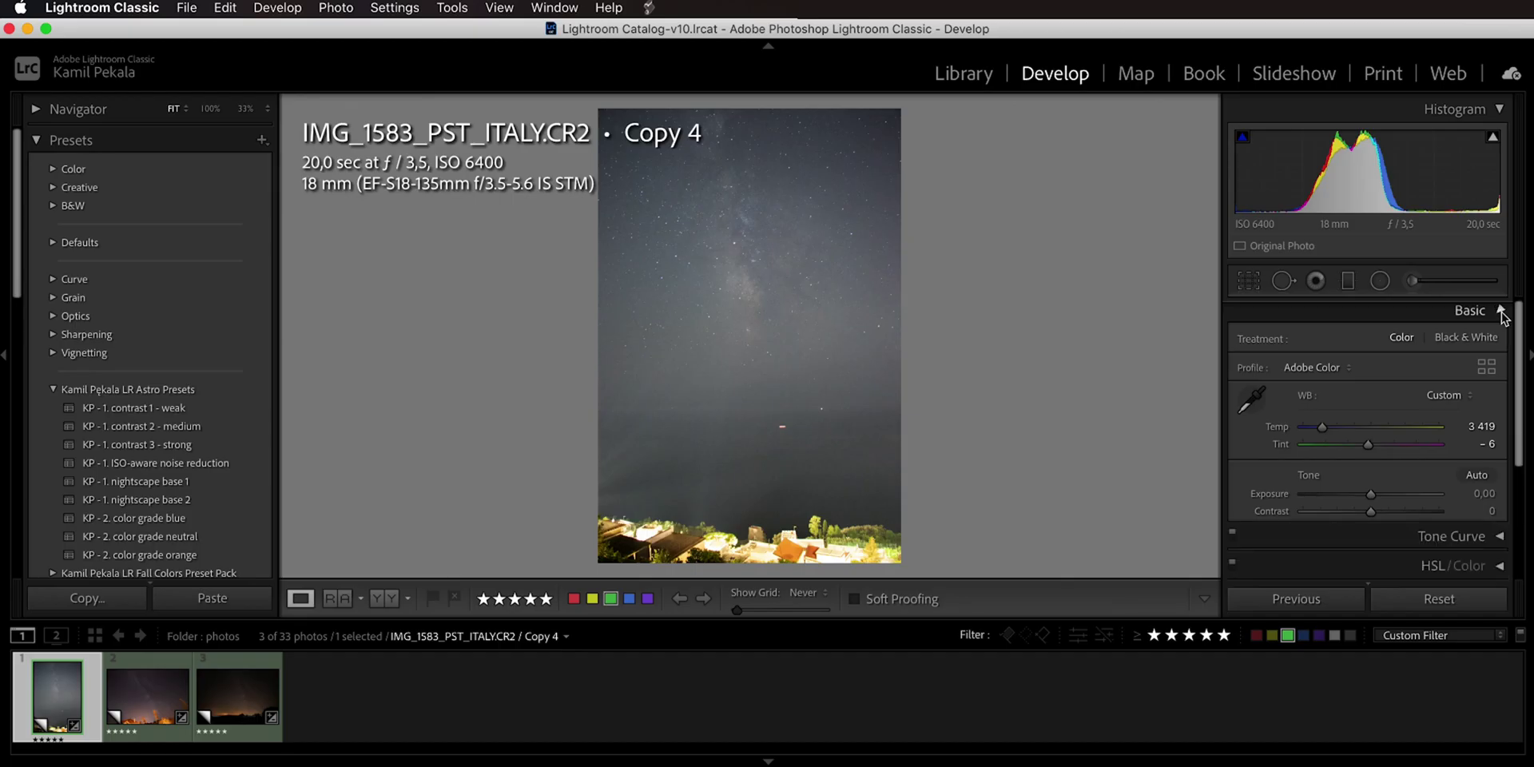
{"action": "left_click", "coordinate": [1502, 313]}
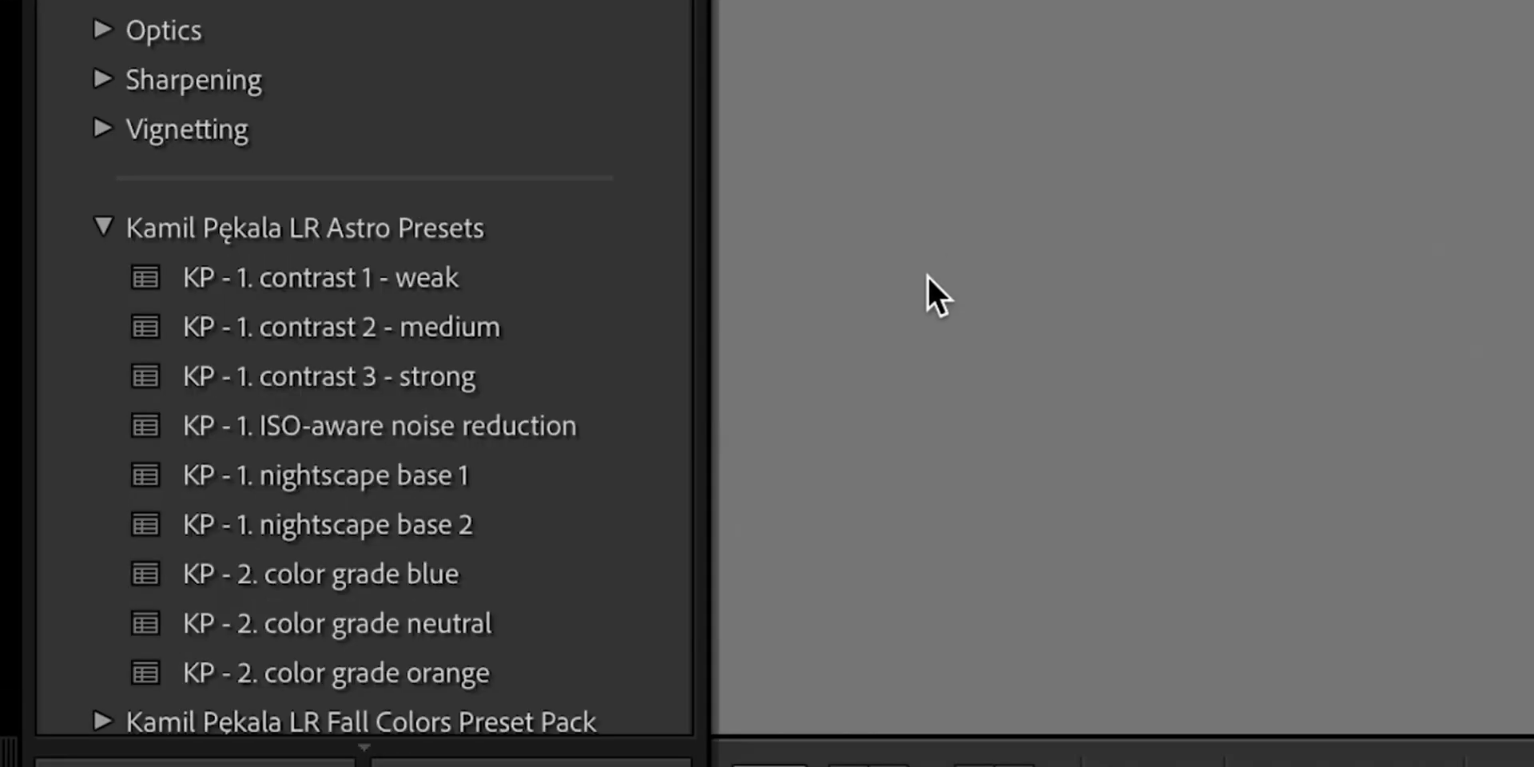
Apply the "KP - 1. nightscape base 2" preset to IMG_1583_PST_ITALY.CR2.
{"action": "scroll", "coordinate": [644, 228], "scroll_direction": "down", "scroll_amount": 3}
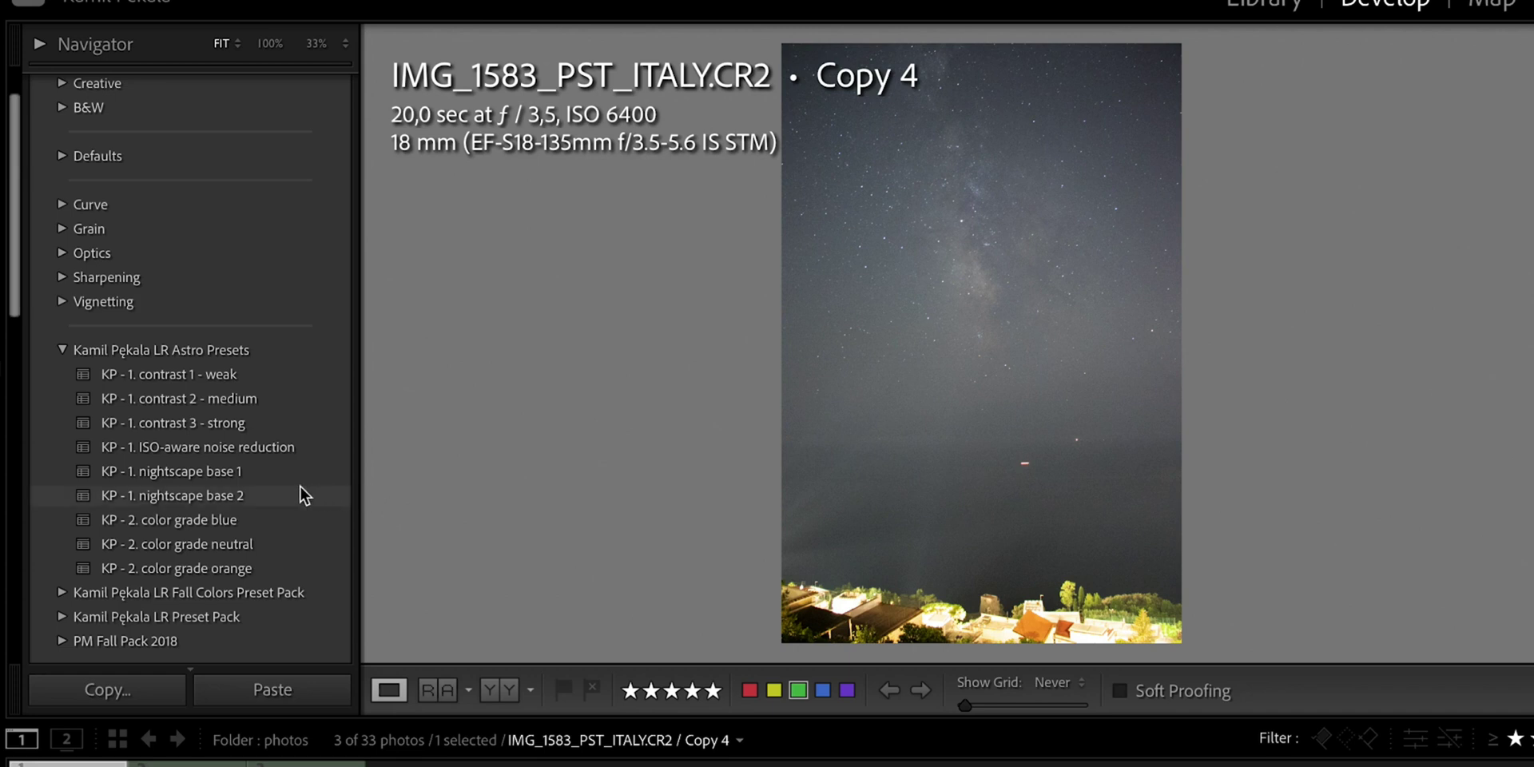
{"action": "left_click", "coordinate": [256, 496]}
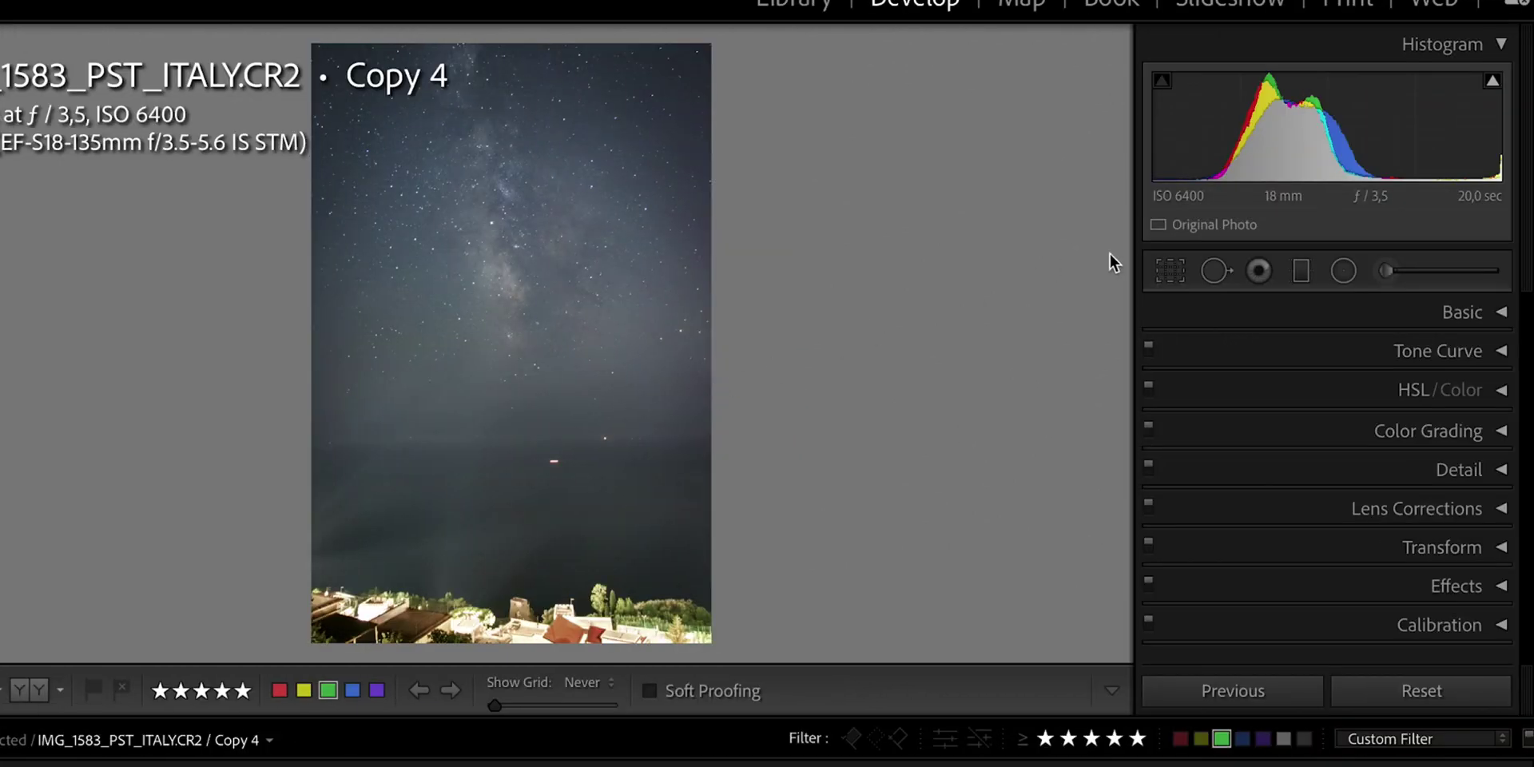
Add a graduated filter just above the houses with the "KP - Darken preserving Milky Way" effect at amount 15.
{"action": "left_click", "coordinate": [1302, 271]}
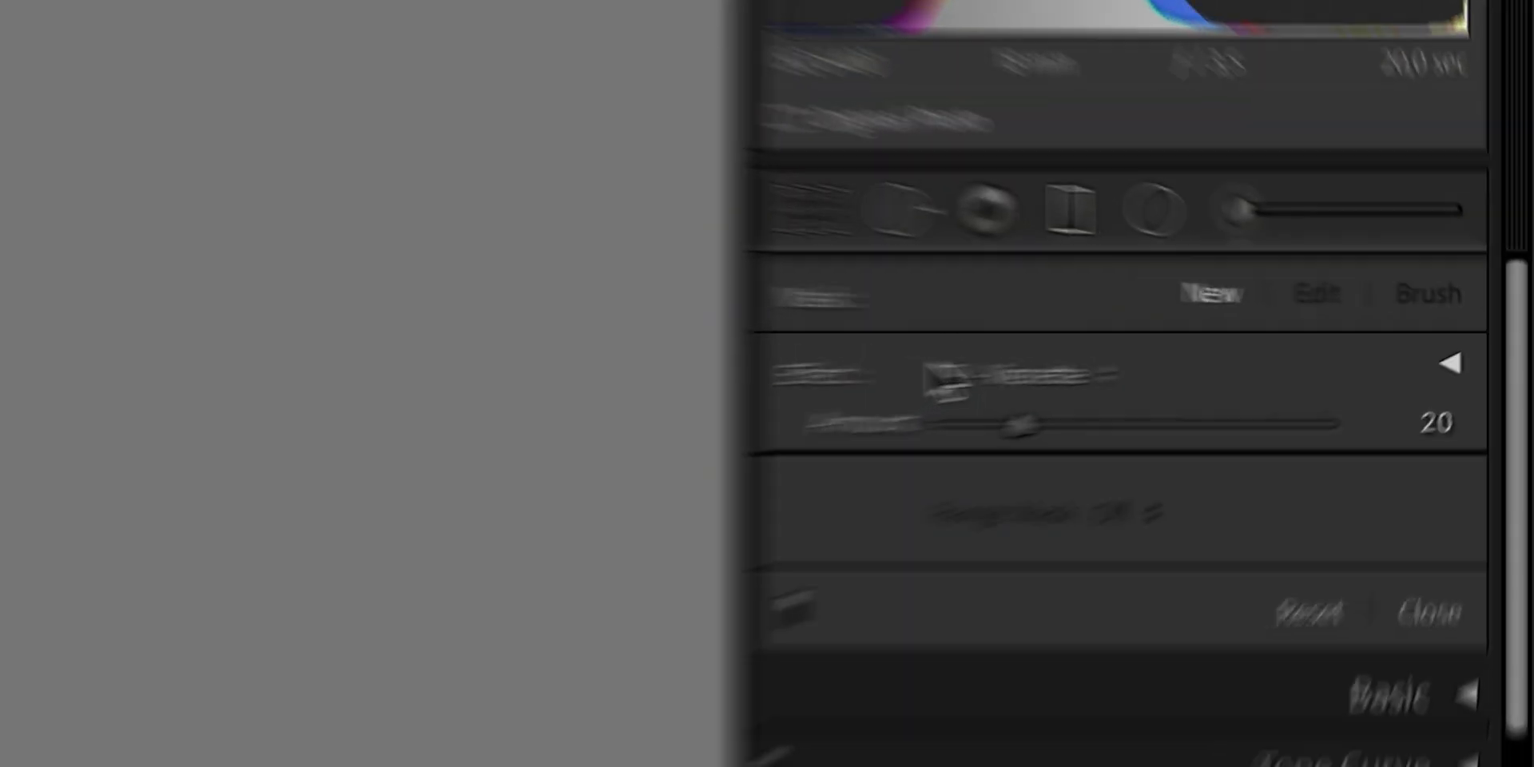
{"action": "left_click", "coordinate": [1278, 353]}
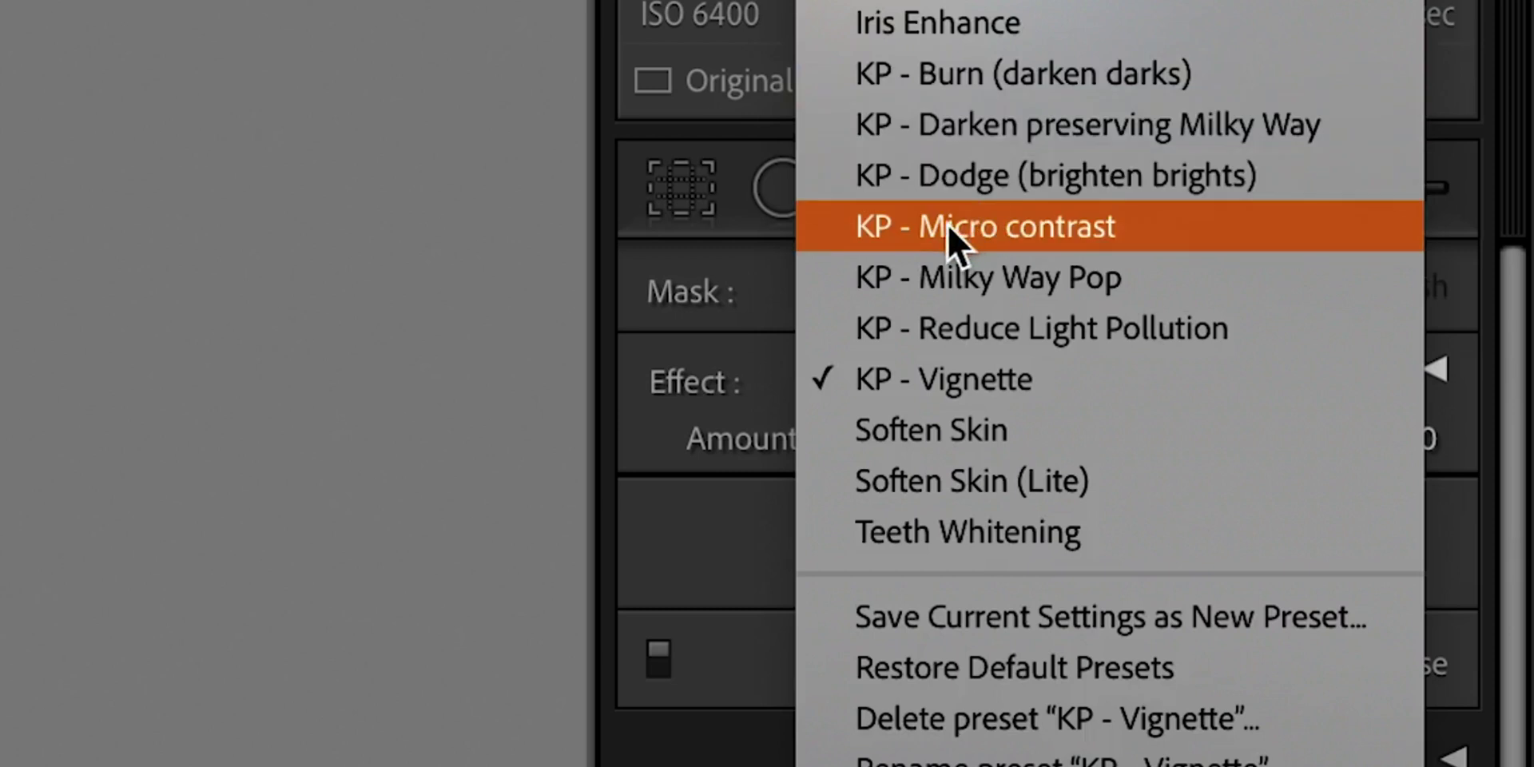
{"action": "left_click", "coordinate": [1084, 127]}
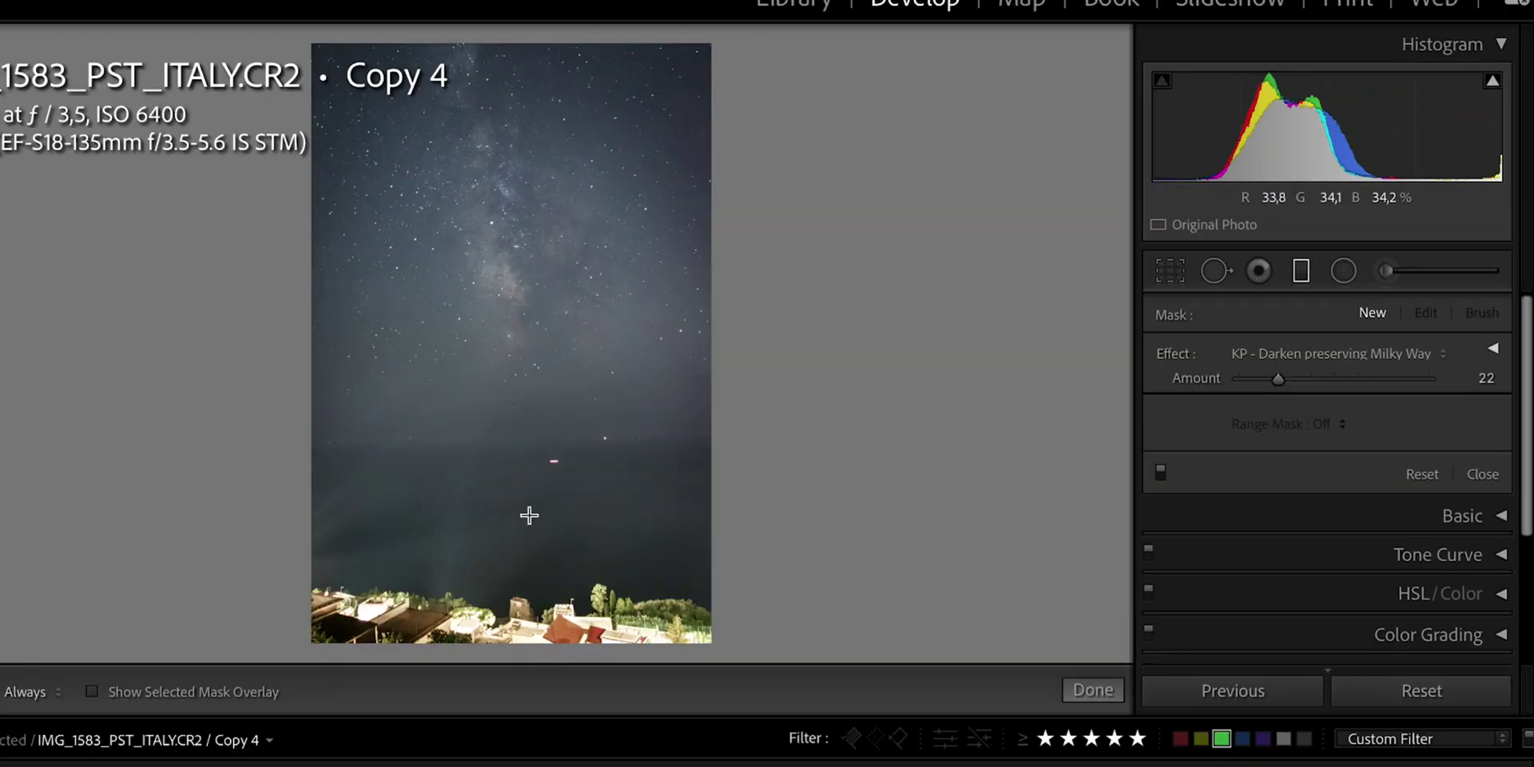
{"action": "left_click_drag", "start_coordinate": [531, 490], "coordinate": [542, 607]}
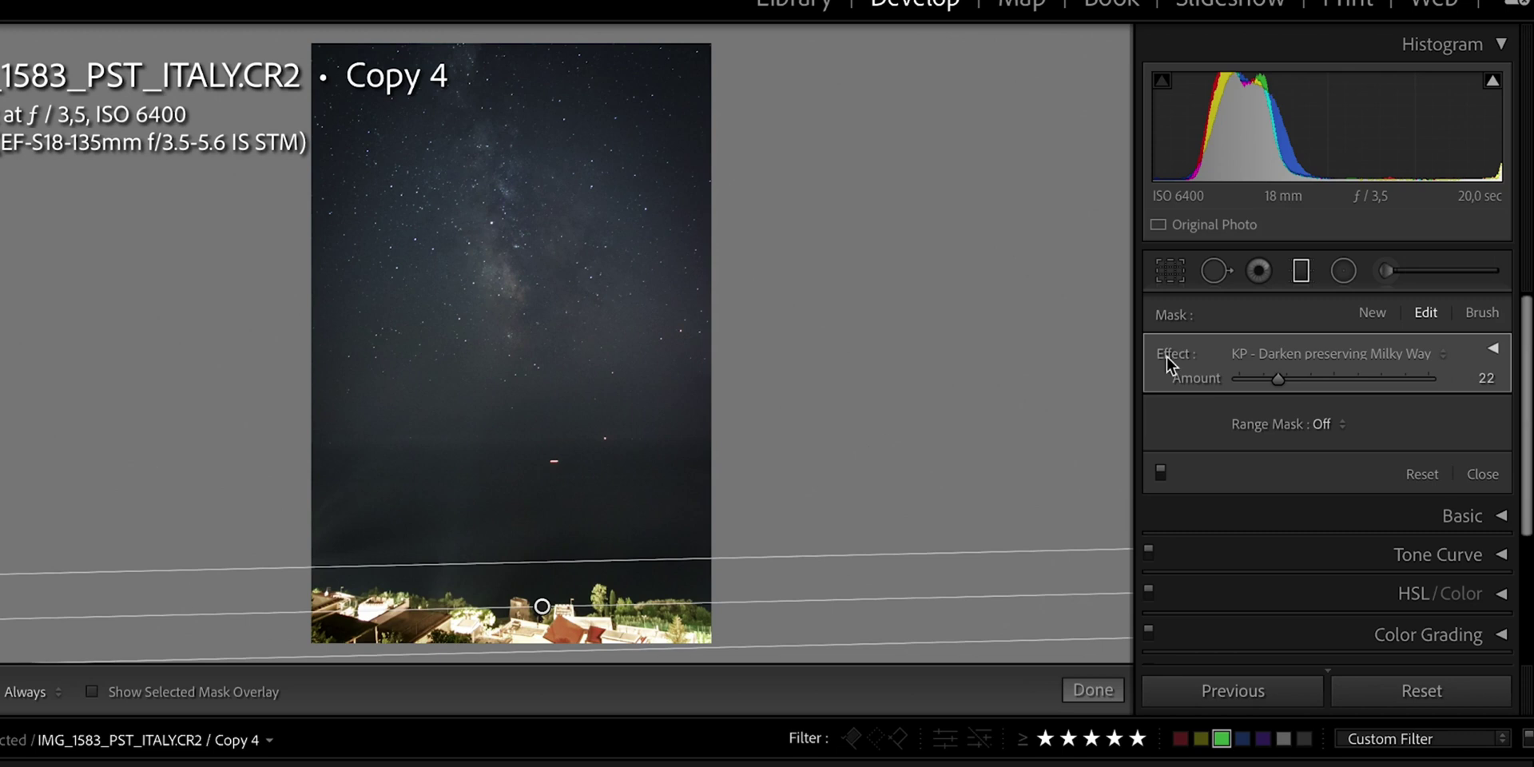
{"action": "mouse_move", "coordinate": [1276, 380]}
{"action": "left_mouse_down"}
{"action": "mouse_move", "coordinate": [1254, 376]}
{"action": "mouse_move", "coordinate": [1291, 376]}
{"action": "mouse_move", "coordinate": [1263, 381]}
{"action": "left_mouse_up"}
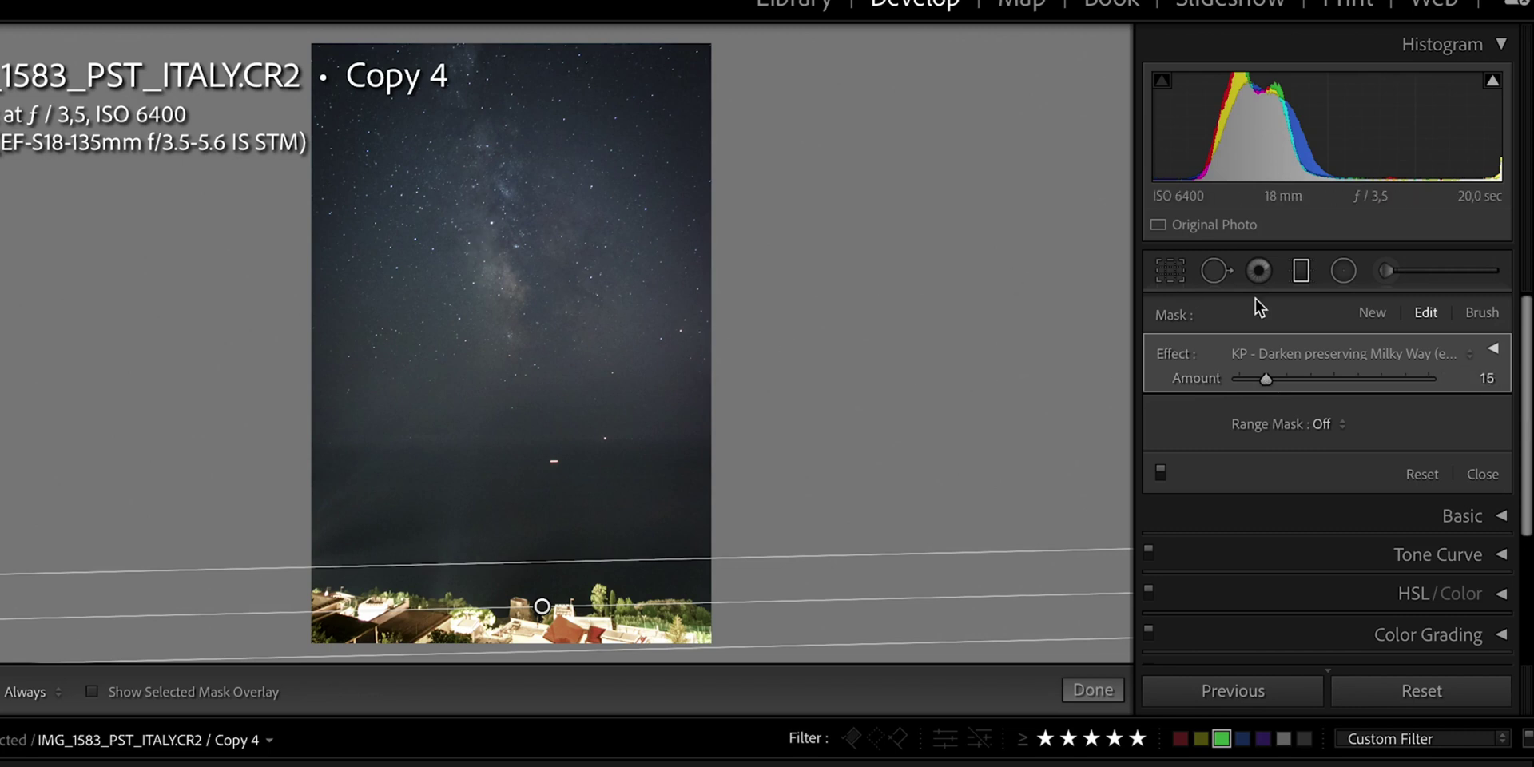
{"action": "key", "text": "Escape"}
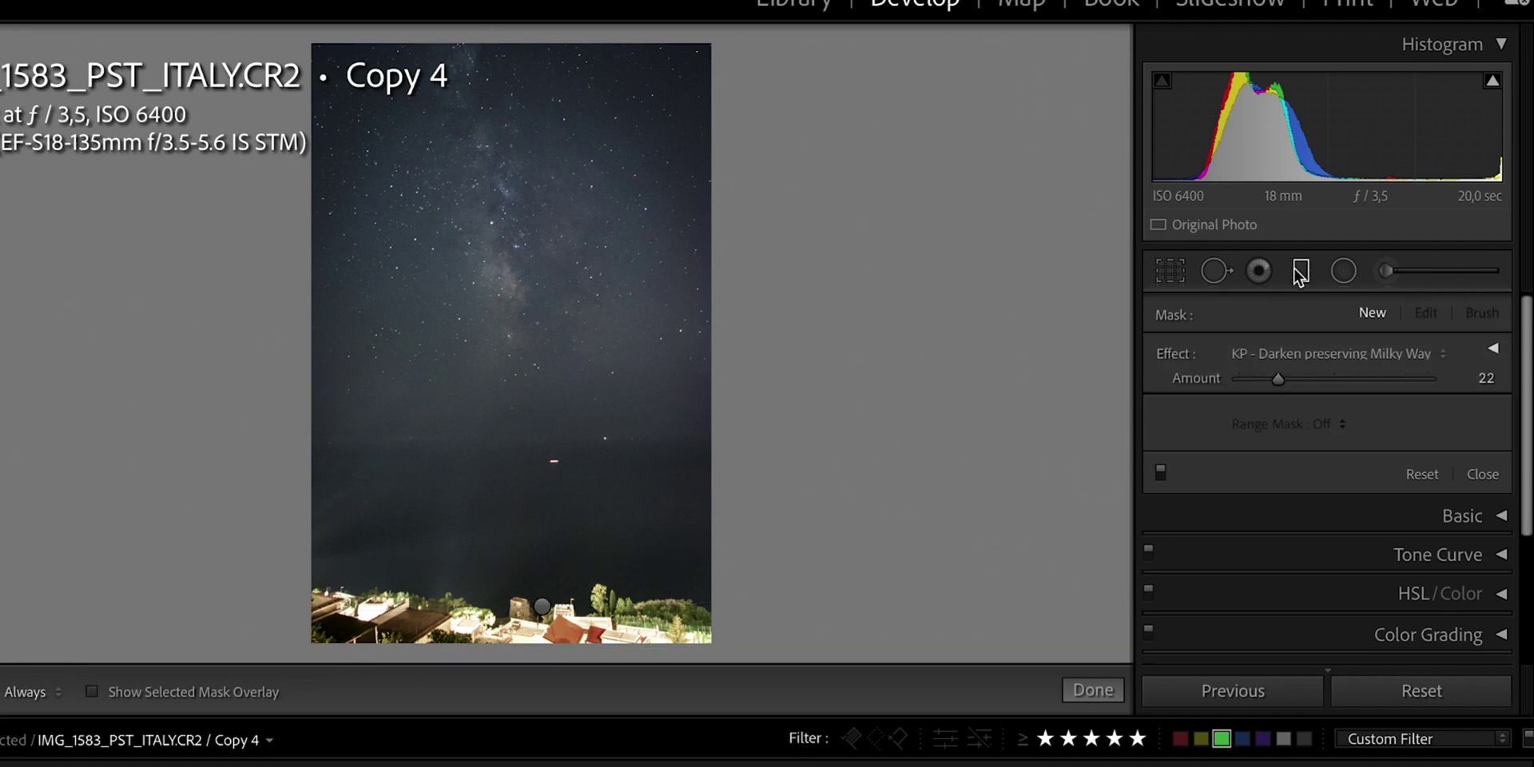
Paint along the Milky Way with a size 13 adjustment brush using "KP - Milky Way Pop", and compare with the effect switched off.
{"action": "left_click", "coordinate": [1380, 274]}
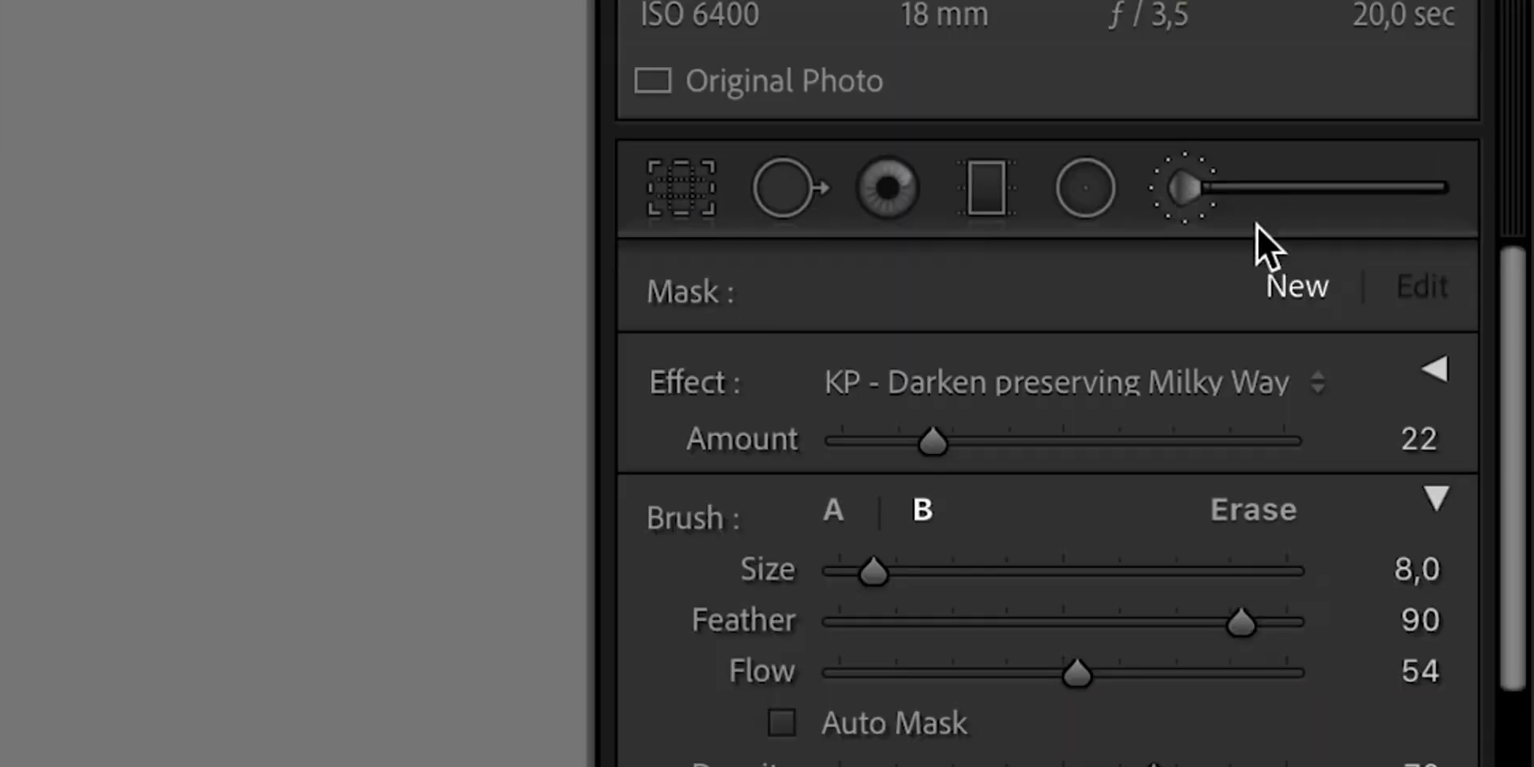
{"action": "left_click", "coordinate": [1036, 385]}
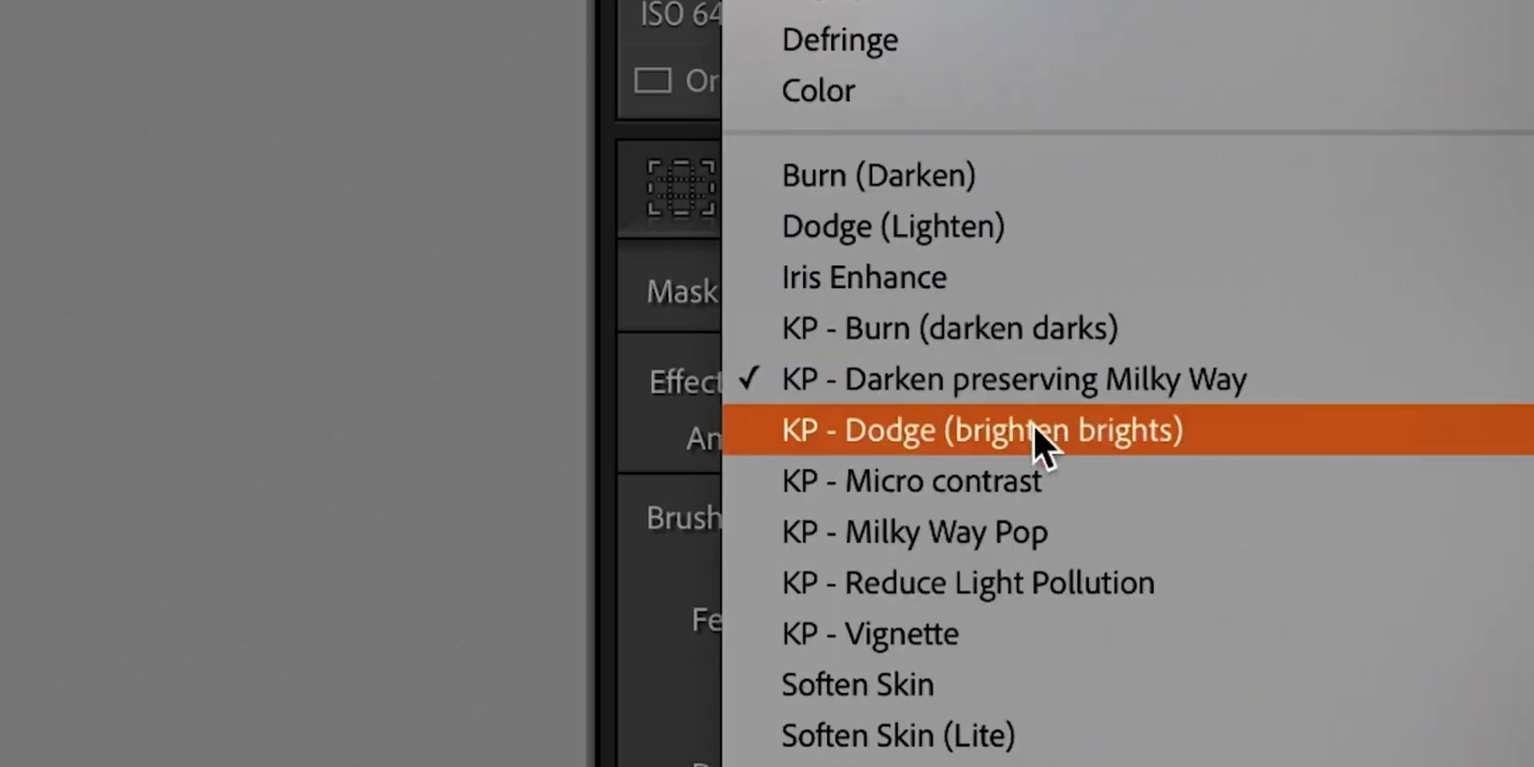
{"action": "left_click", "coordinate": [962, 534]}
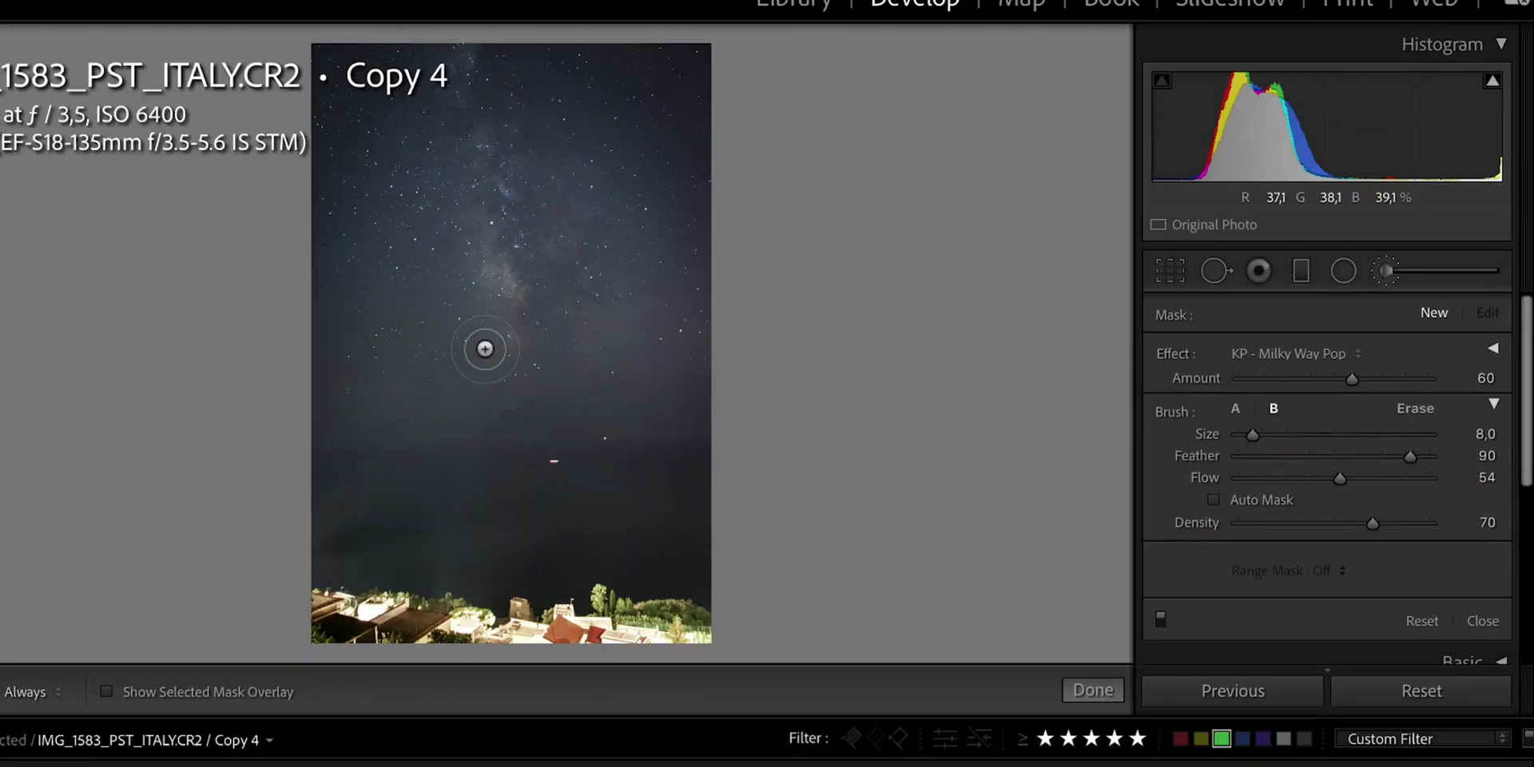
{"action": "scroll", "coordinate": [485, 349], "scroll_direction": "up", "scroll_amount": 5}
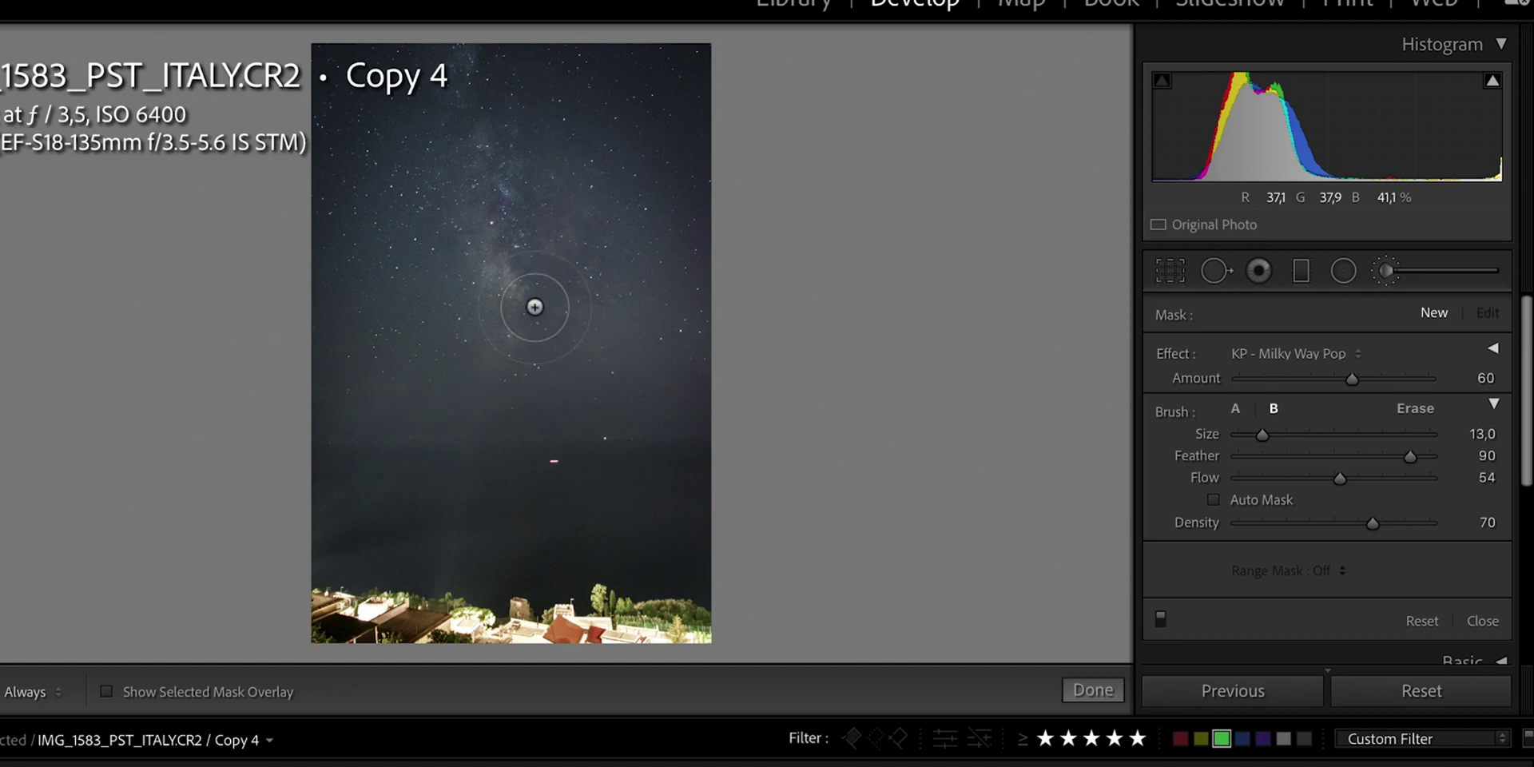
{"action": "key", "text": "h"}
{"action": "mouse_move", "coordinate": [527, 281]}
{"action": "left_mouse_down"}
{"action": "mouse_move", "coordinate": [496, 165]}
{"action": "mouse_move", "coordinate": [514, 160]}
{"action": "mouse_move", "coordinate": [482, 151]}
{"action": "mouse_move", "coordinate": [518, 309]}
{"action": "left_mouse_up"}
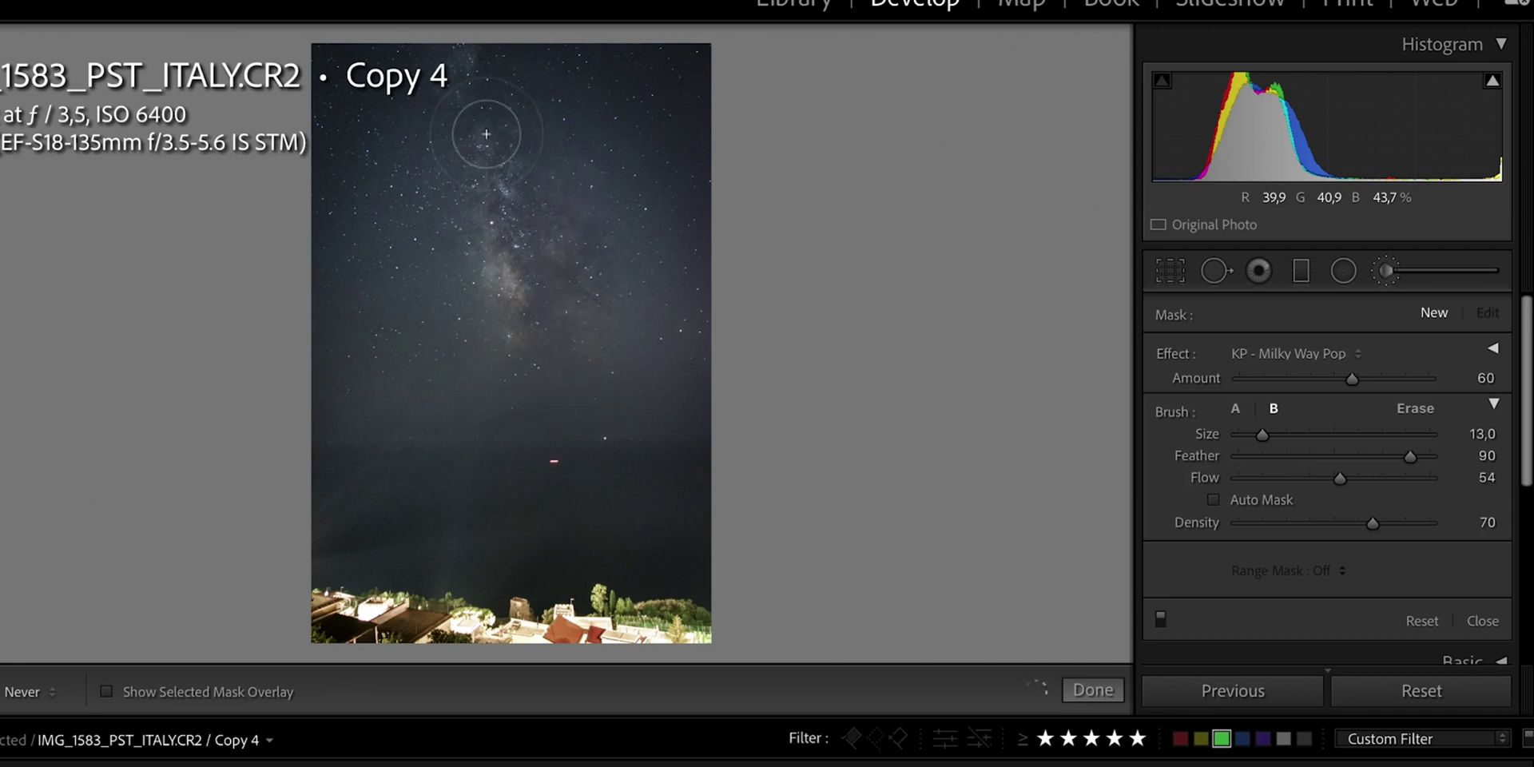
{"action": "key", "text": "h"}
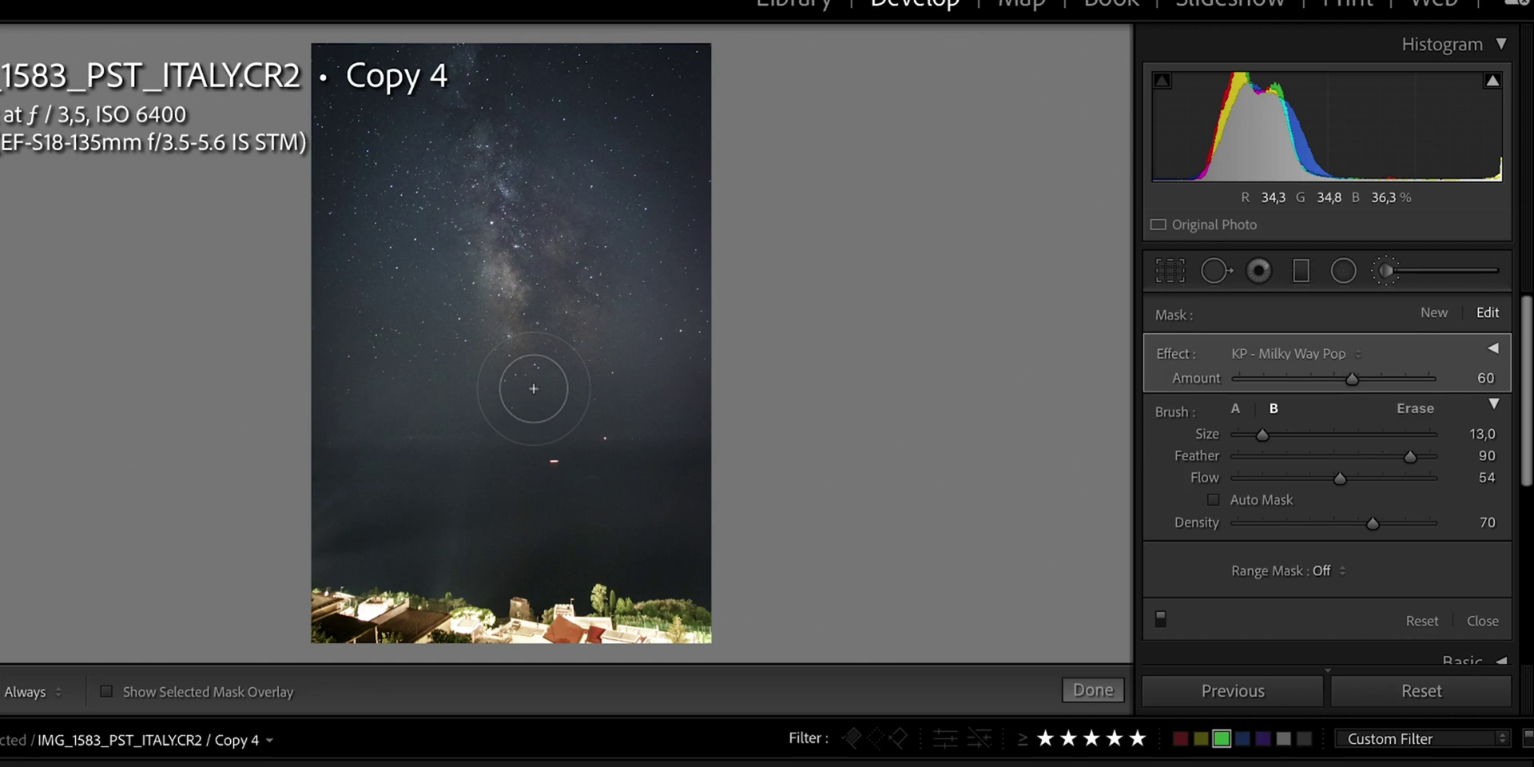
{"action": "left_click", "coordinate": [1160, 617]}
{"action": "left_click", "coordinate": [1160, 618]}
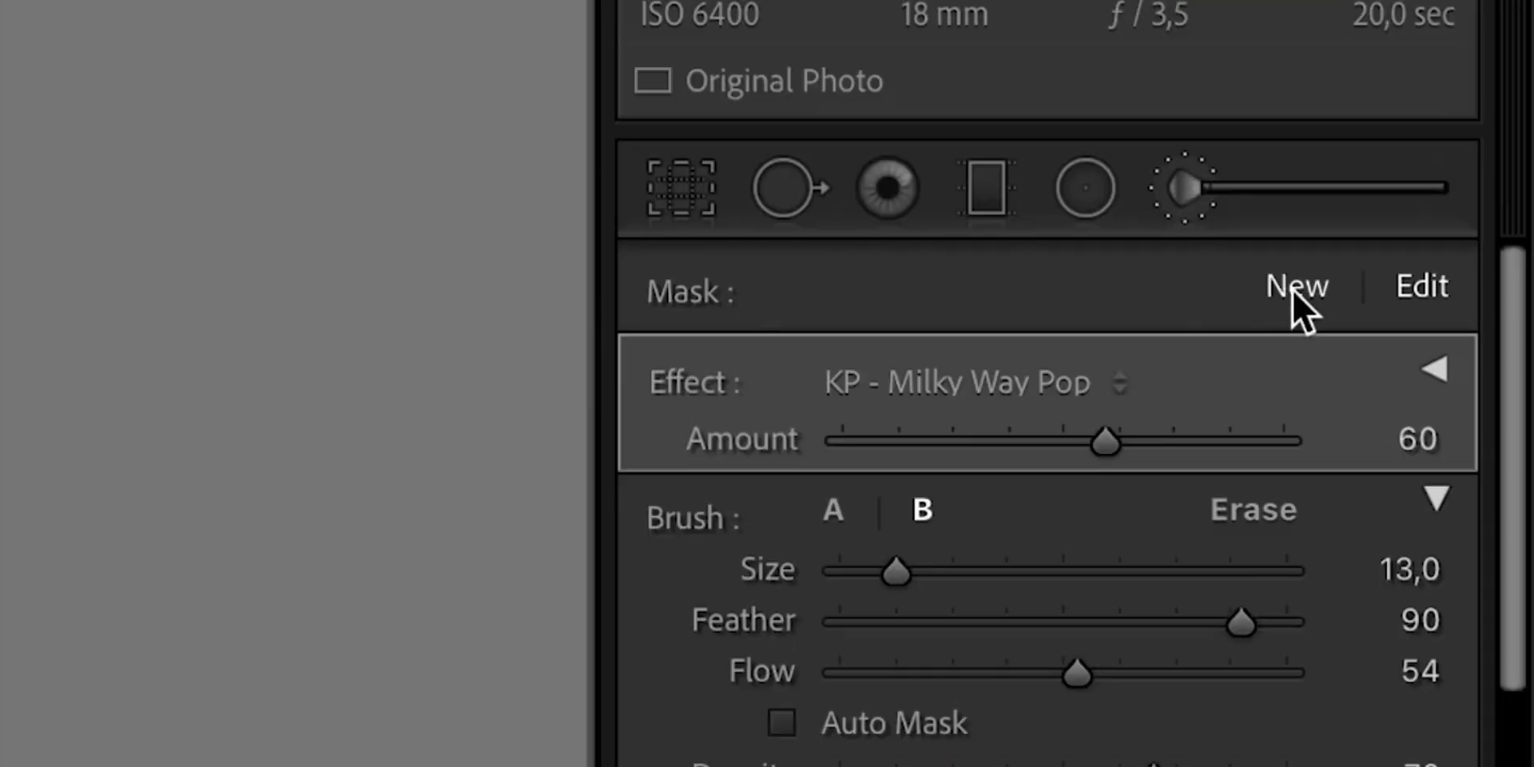
Paint the Milky Way core with a new size 7 brush adjustment using "KP - Micro contrast" at amount 74.
{"action": "left_click", "coordinate": [1302, 287]}
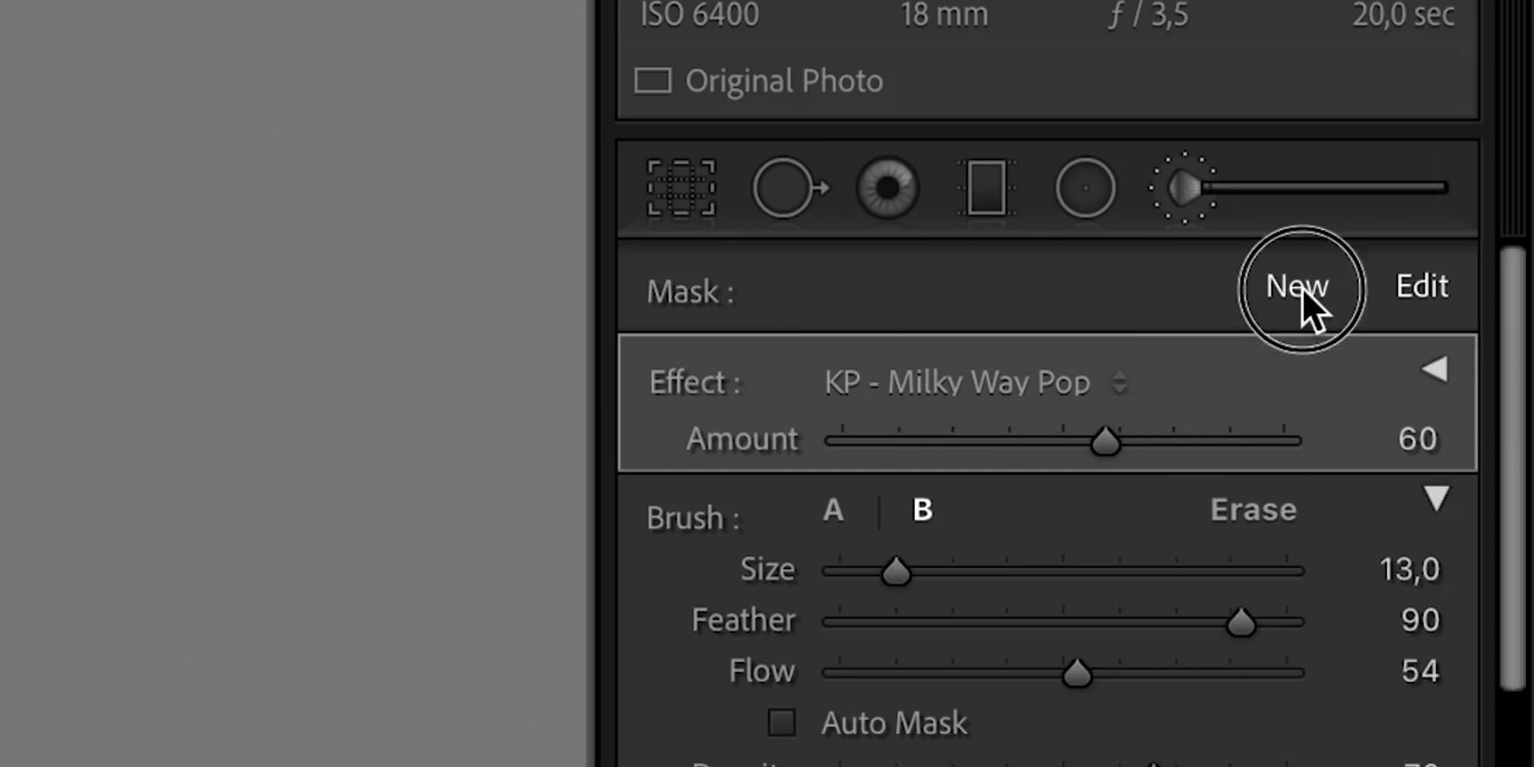
{"action": "left_click", "coordinate": [1035, 383]}
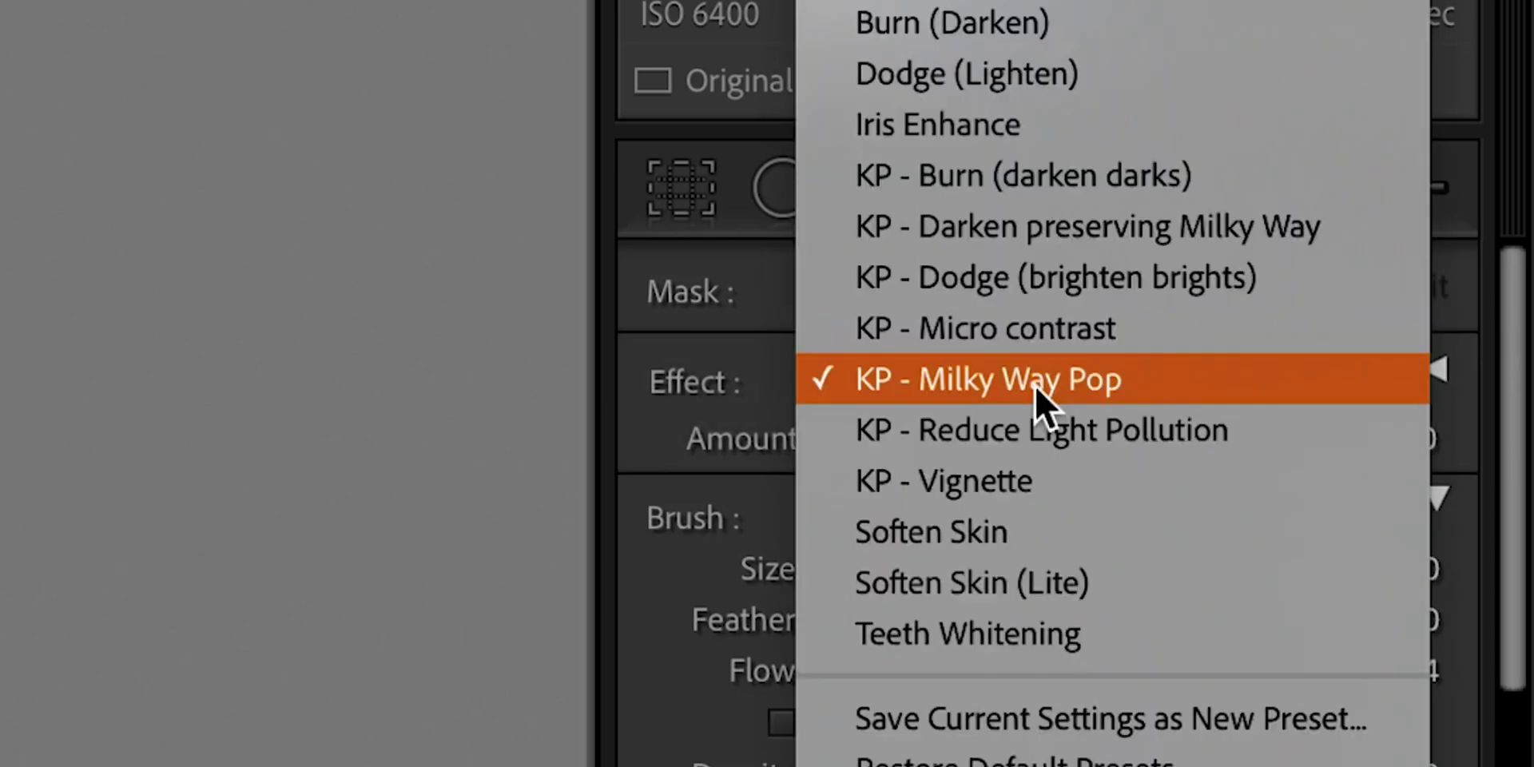
{"action": "left_click", "coordinate": [1053, 342]}
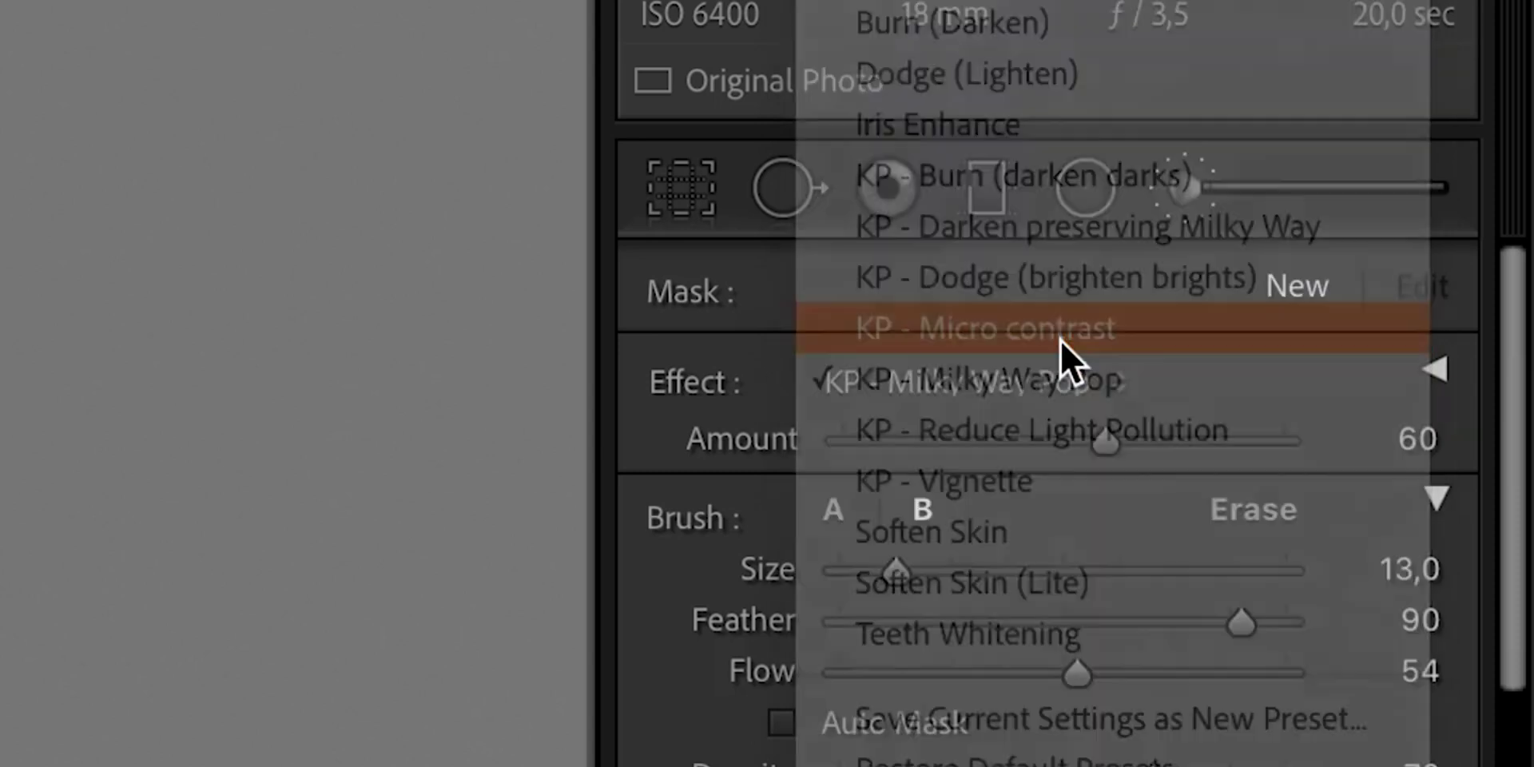
{"action": "scroll", "coordinate": [517, 329], "scroll_direction": "down", "scroll_amount": 2}
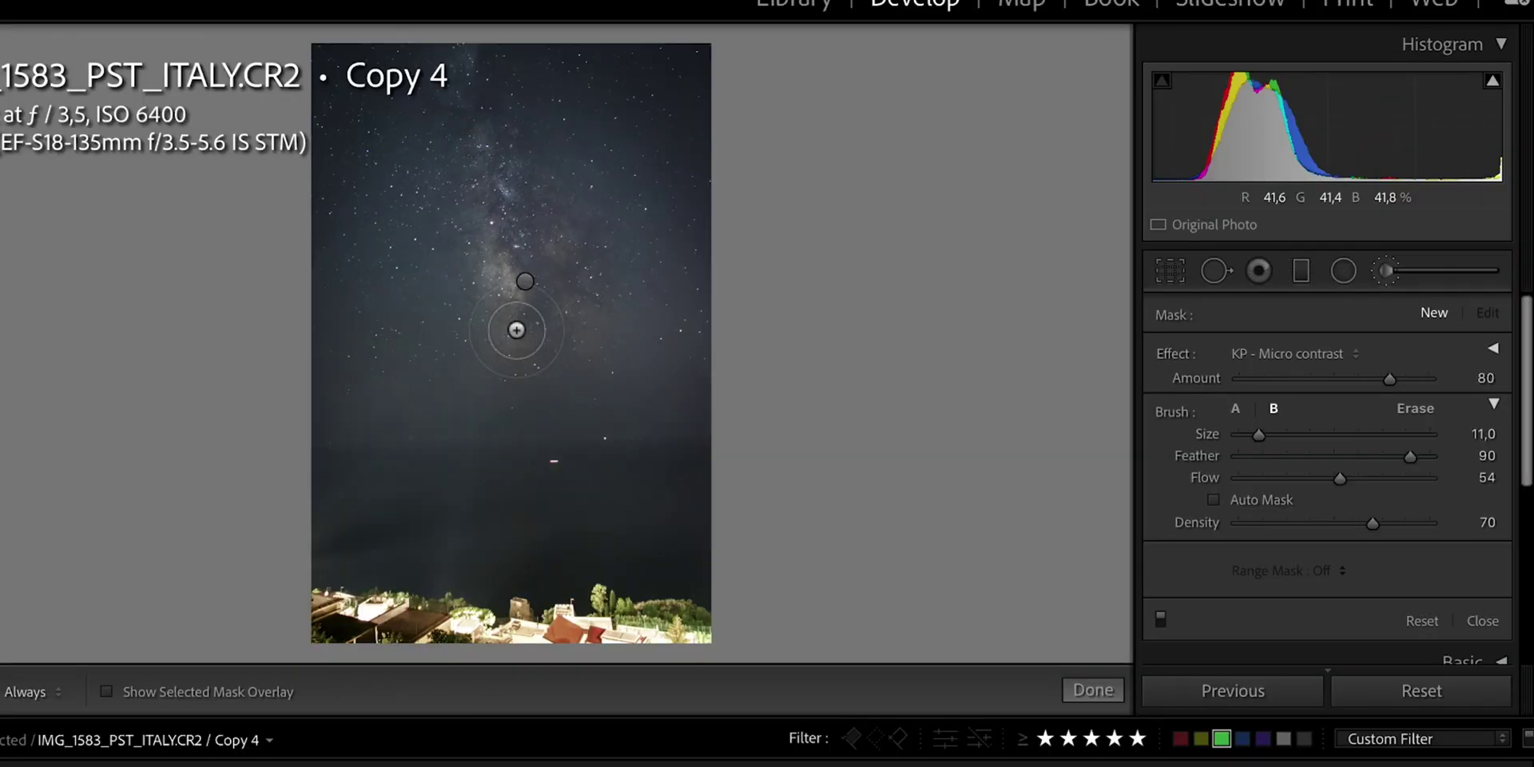
{"action": "scroll", "coordinate": [517, 329], "scroll_direction": "down", "scroll_amount": 3}
{"action": "key", "text": "h"}
{"action": "mouse_move", "coordinate": [518, 330]}
{"action": "left_mouse_down"}
{"action": "mouse_move", "coordinate": [530, 332]}
{"action": "mouse_move", "coordinate": [530, 256]}
{"action": "mouse_move", "coordinate": [555, 302]}
{"action": "mouse_move", "coordinate": [531, 309]}
{"action": "mouse_move", "coordinate": [544, 343]}
{"action": "mouse_move", "coordinate": [531, 352]}
{"action": "mouse_move", "coordinate": [557, 341]}
{"action": "mouse_move", "coordinate": [548, 384]}
{"action": "left_mouse_up"}
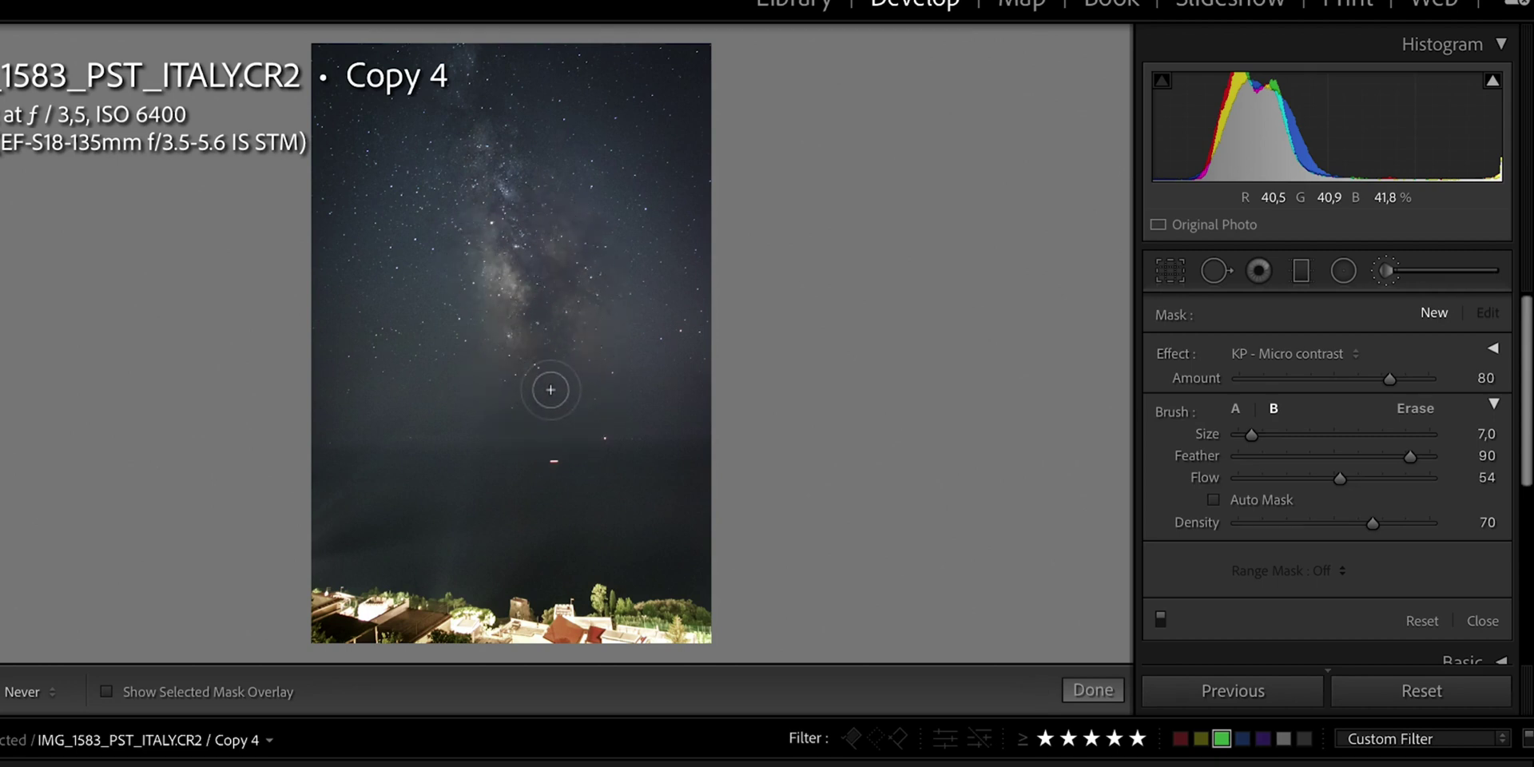
{"action": "key", "text": "h"}
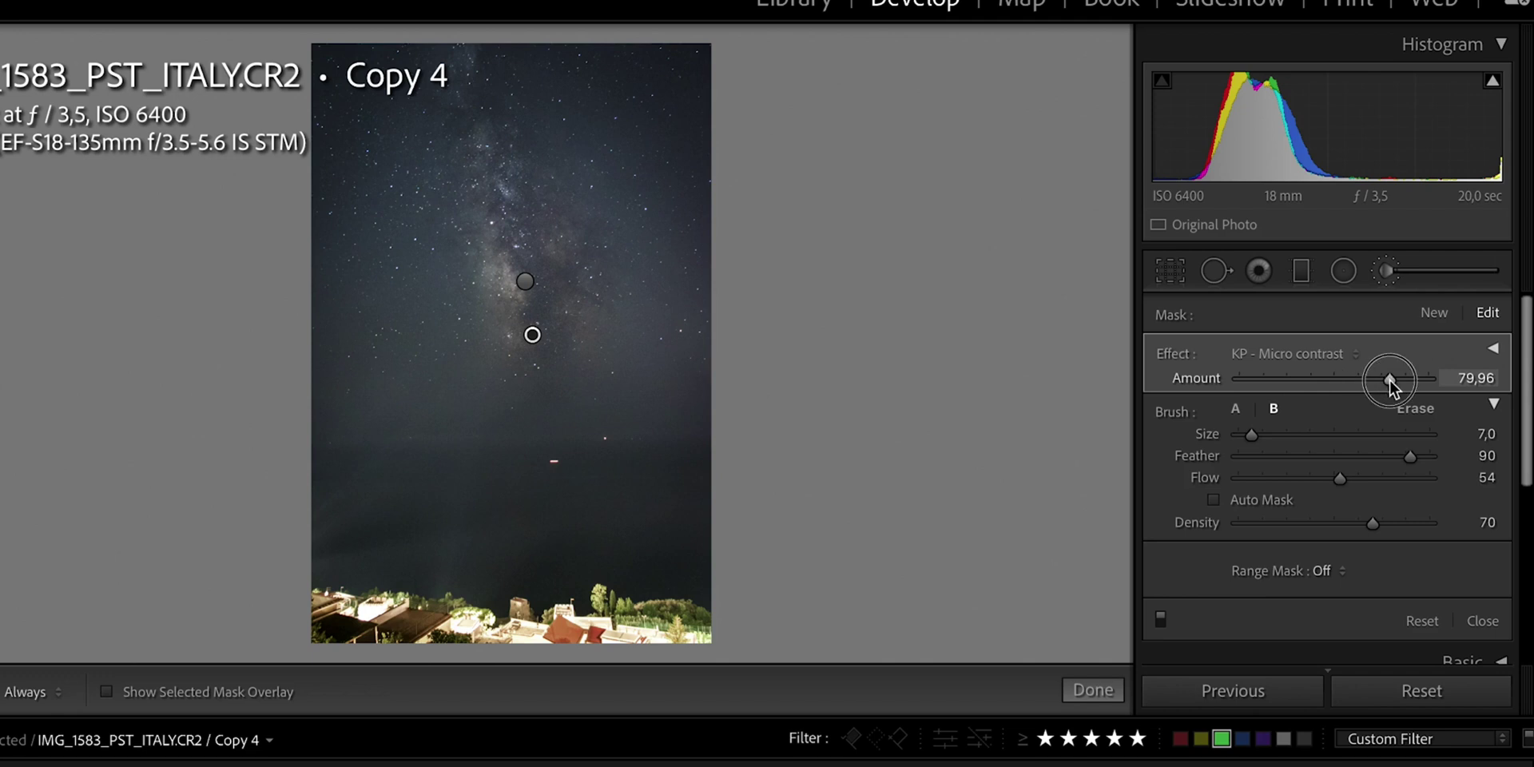
{"action": "mouse_move", "coordinate": [1388, 380]}
{"action": "left_mouse_down"}
{"action": "mouse_move", "coordinate": [1306, 381]}
{"action": "mouse_move", "coordinate": [1411, 377]}
{"action": "mouse_move", "coordinate": [1379, 383]}
{"action": "left_mouse_up"}
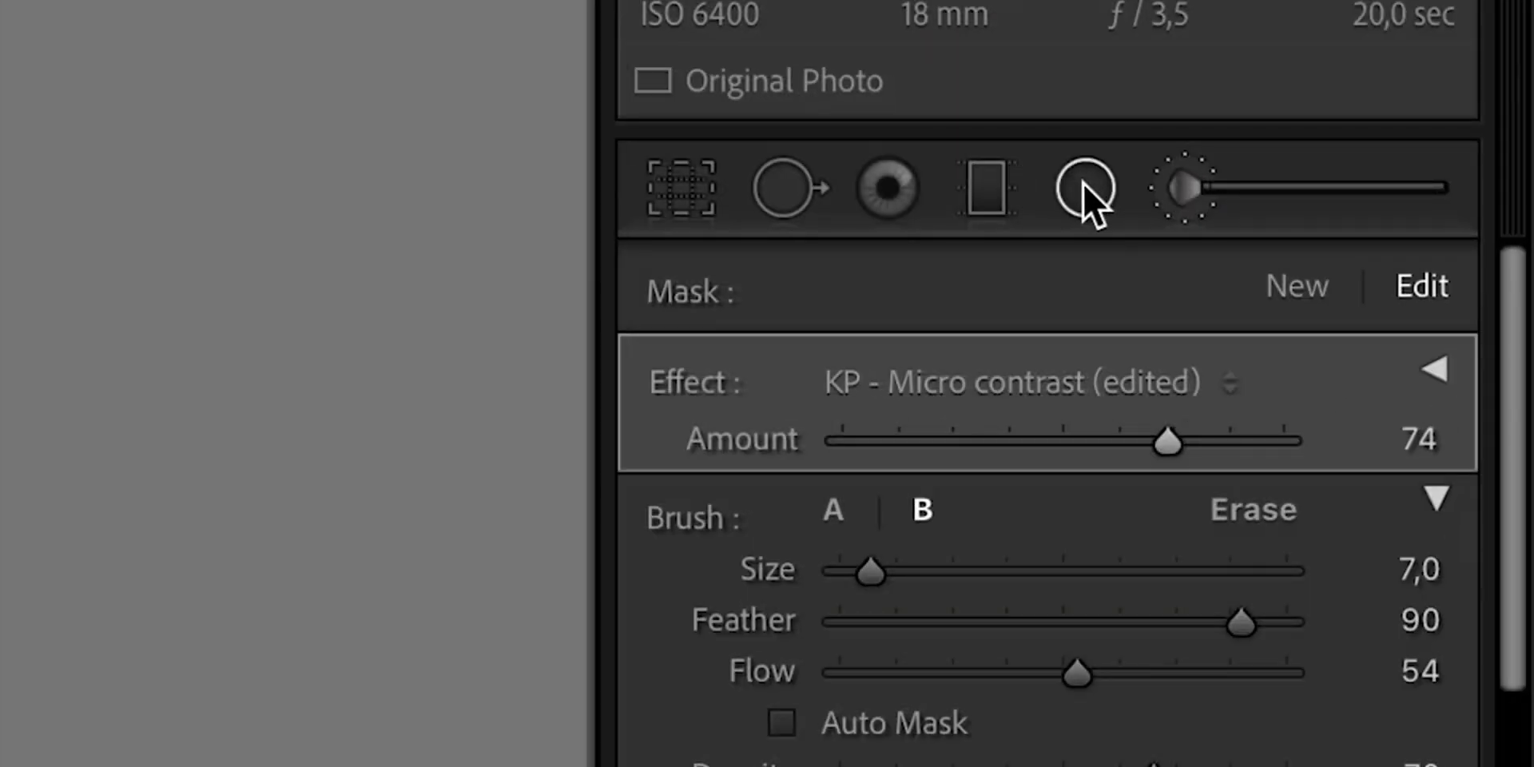
Add a radial filter with the "KP - Vignette" effect as a tall, slightly tilted ellipse centred on the Milky Way.
{"action": "left_click", "coordinate": [1343, 270]}
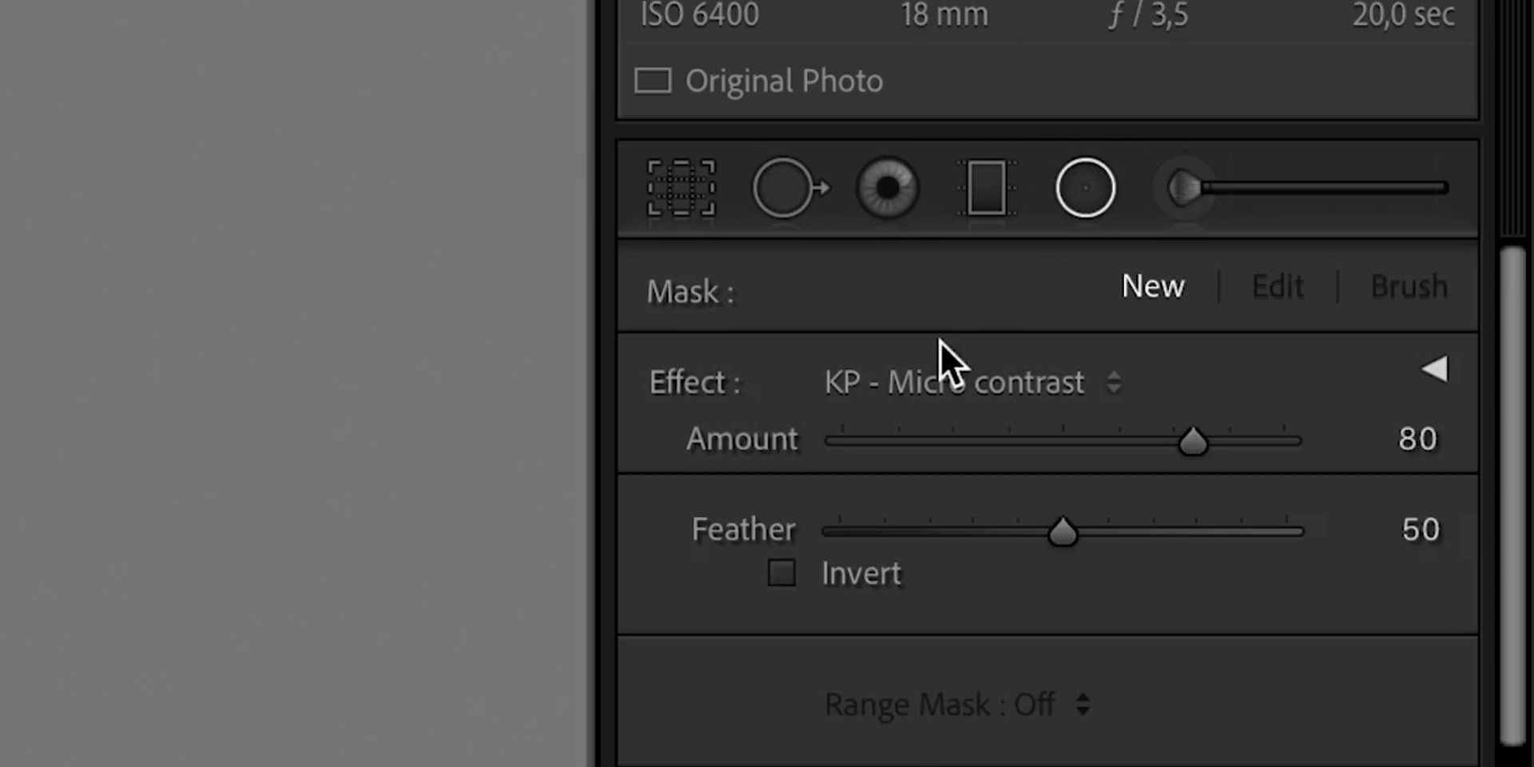
{"action": "left_click", "coordinate": [936, 379]}
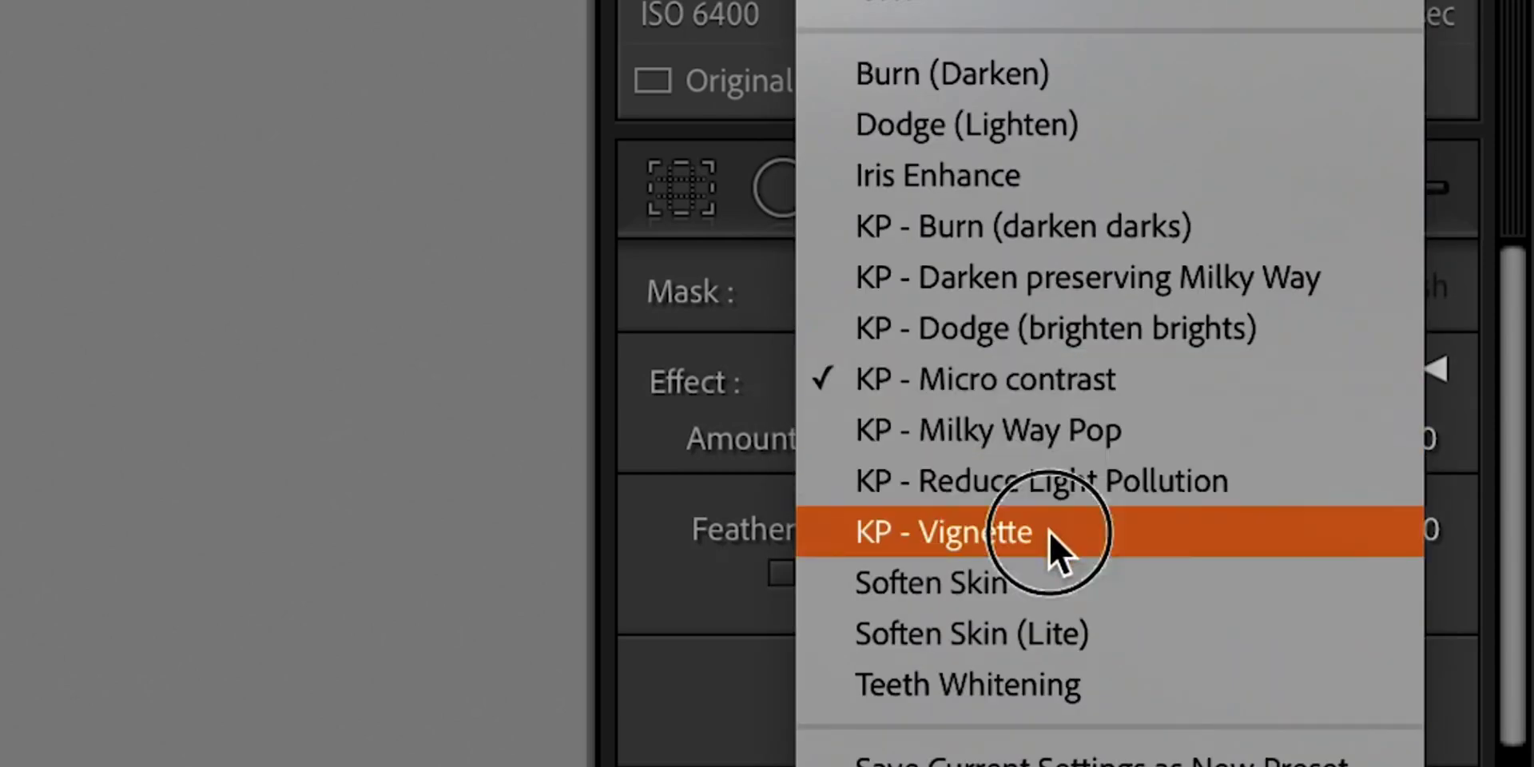
{"action": "key", "text": "Escape"}
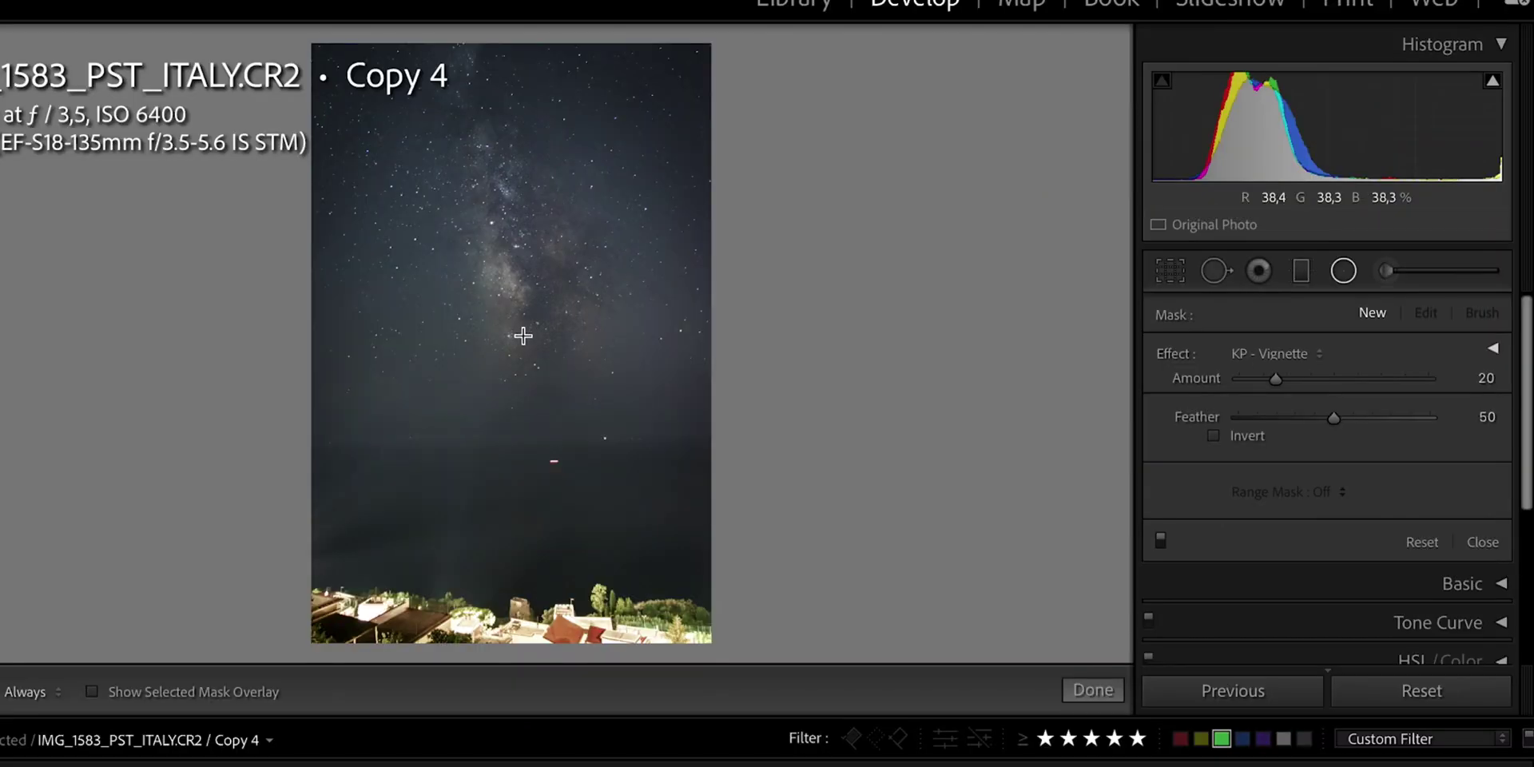
{"action": "left_click_drag", "start_coordinate": [525, 323], "coordinate": [708, 626]}
{"action": "left_click_drag", "start_coordinate": [708, 308], "coordinate": [695, 291]}
{"action": "left_click_drag", "start_coordinate": [565, 301], "coordinate": [534, 303]}
Set the radial filter's feather to 59 and amount to 14, finish it and show the before/after comparison.
{"action": "left_click_drag", "start_coordinate": [1333, 415], "coordinate": [1350, 417]}
{"action": "left_click_drag", "start_coordinate": [1277, 377], "coordinate": [1263, 381]}
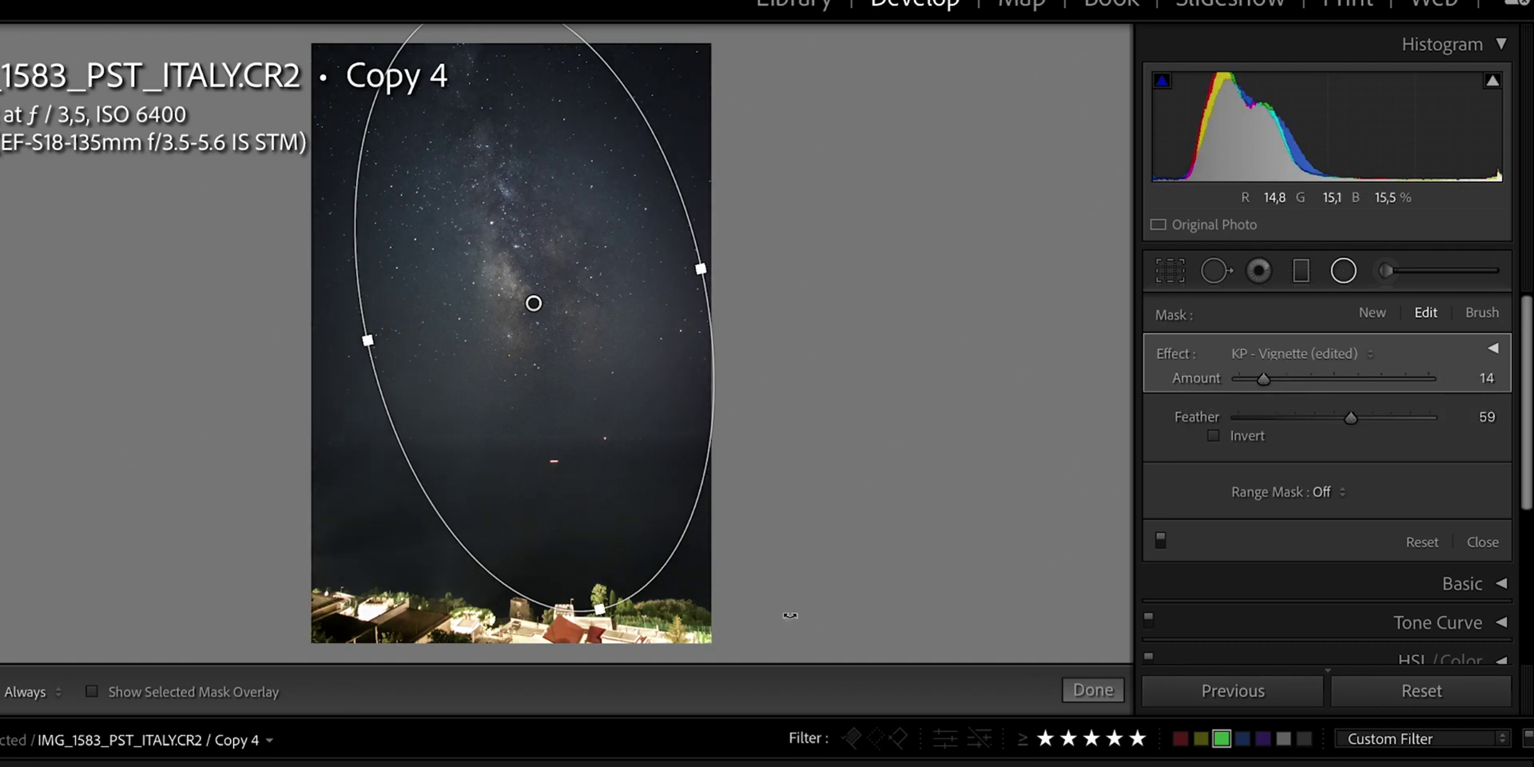
{"action": "left_click", "coordinate": [1087, 690]}
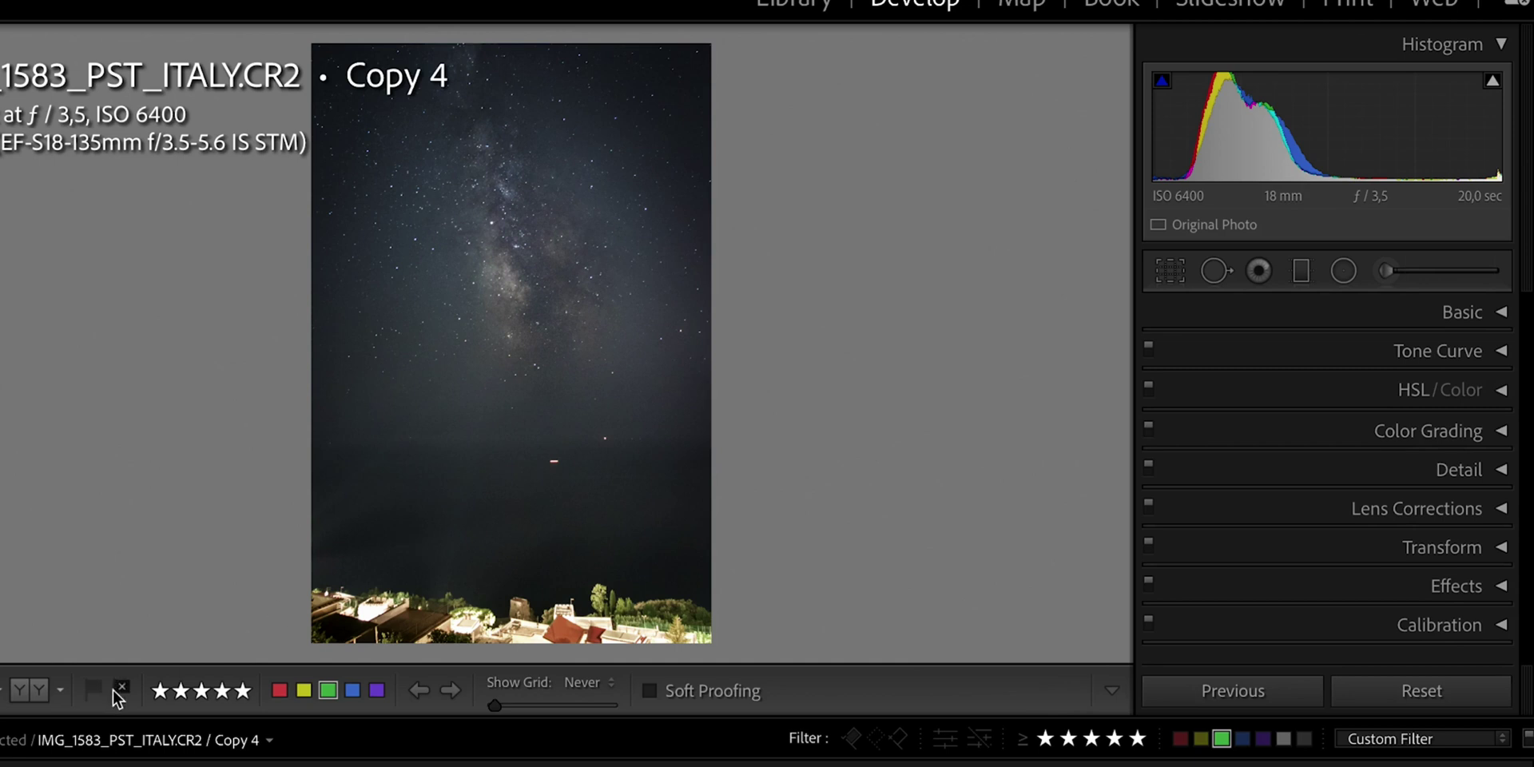
{"action": "left_click", "coordinate": [30, 691]}
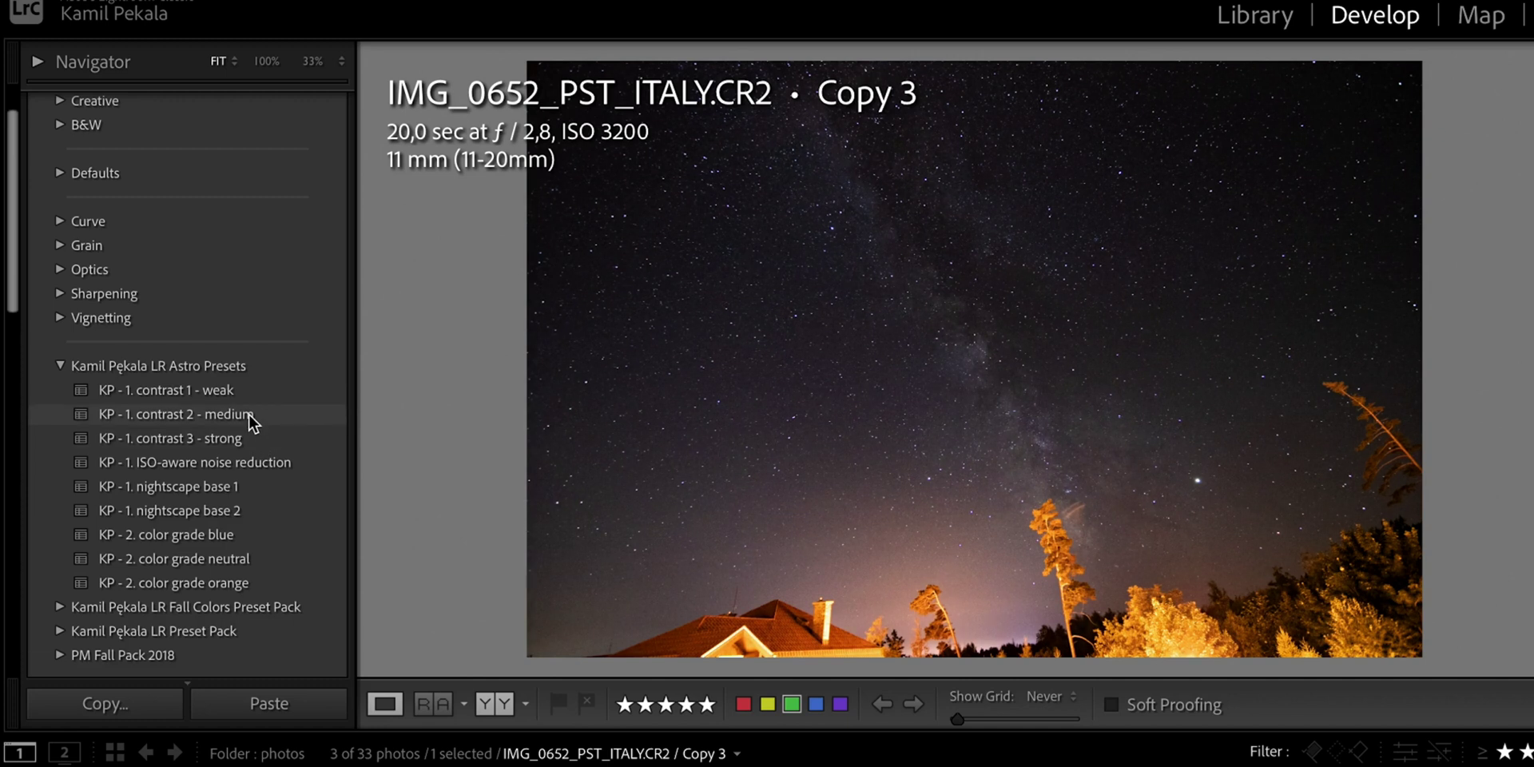
Apply the "KP - 1. contrast 2 - medium" and "KP - 1. ISO-aware noise reduction" presets to IMG_0652_PST_ITALY.CR2.
{"action": "left_click", "coordinate": [253, 413]}
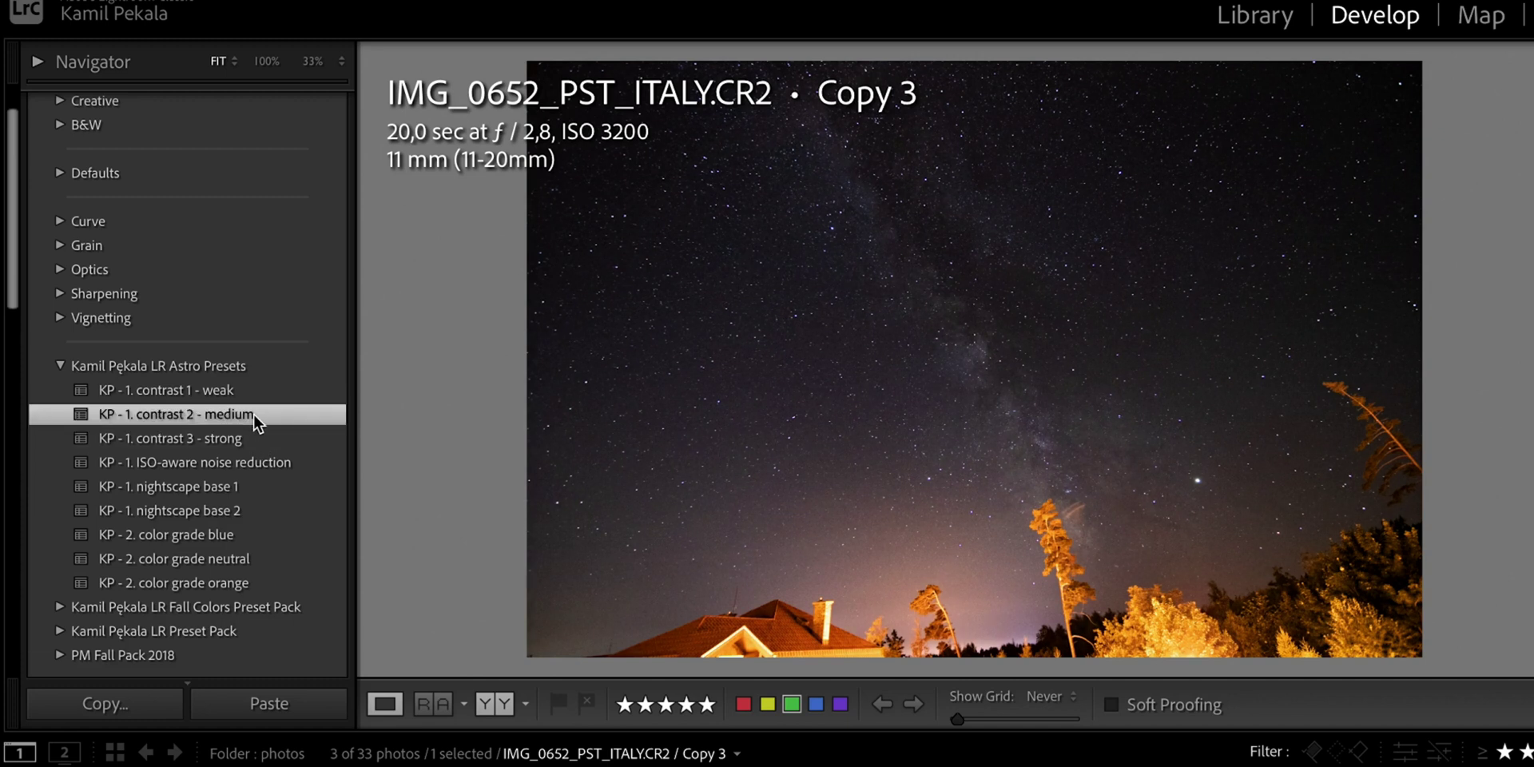
{"action": "left_click", "coordinate": [280, 464]}
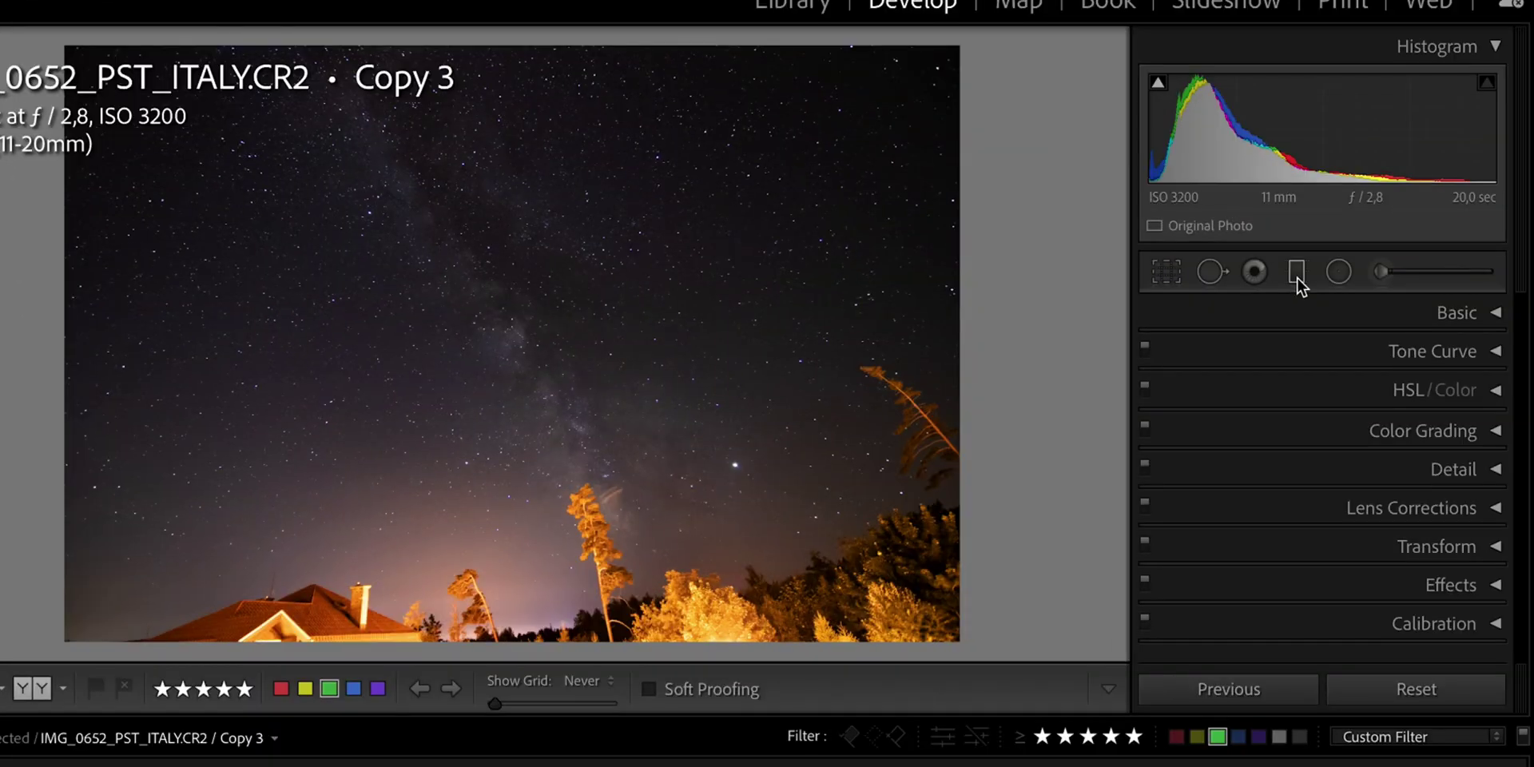
Add a slightly tilted graduated filter over the horizon with "KP - Darken preserving Milky Way" at amount 7 and finish it.
{"action": "left_click", "coordinate": [1296, 277]}
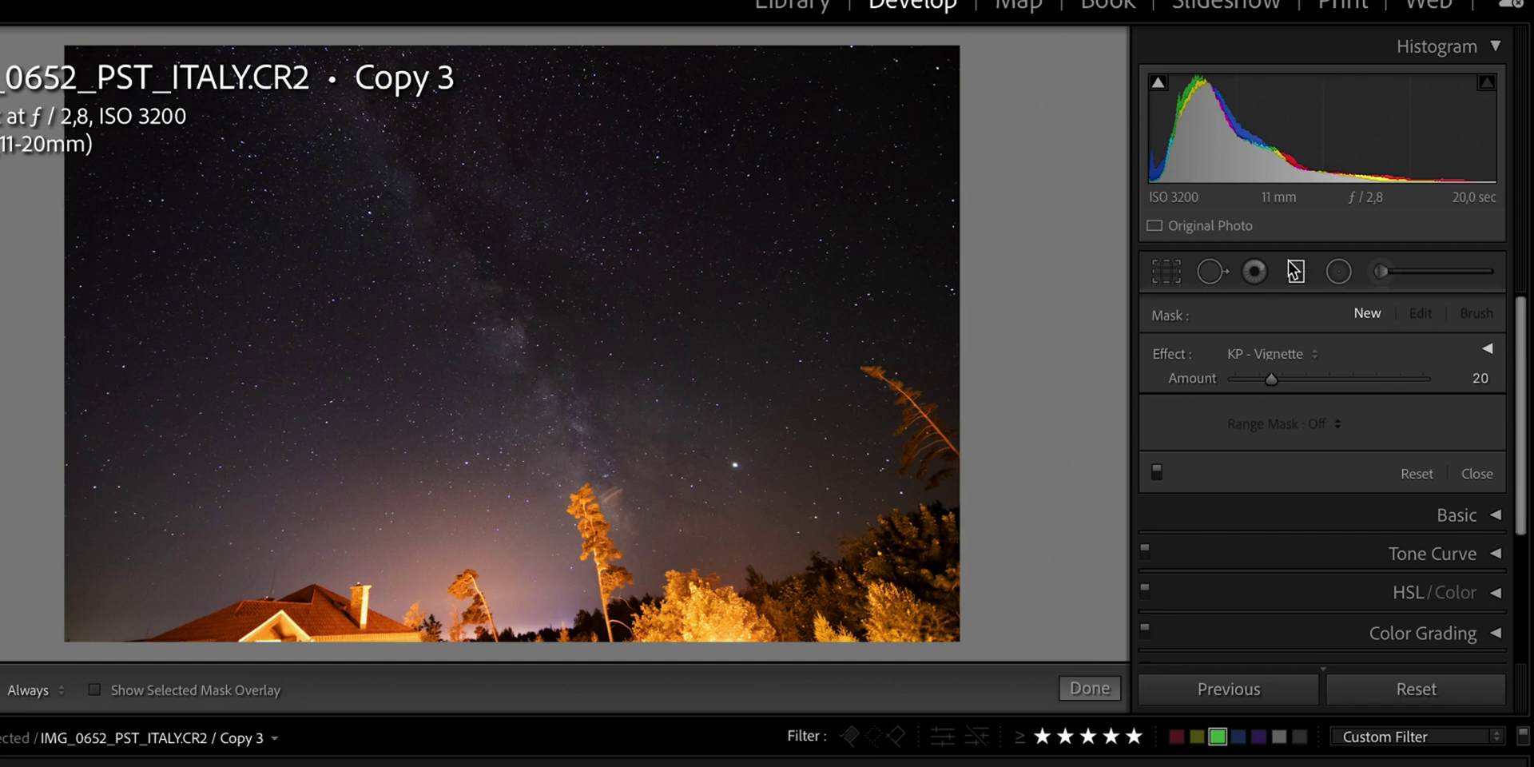
{"action": "left_click", "coordinate": [1290, 353]}
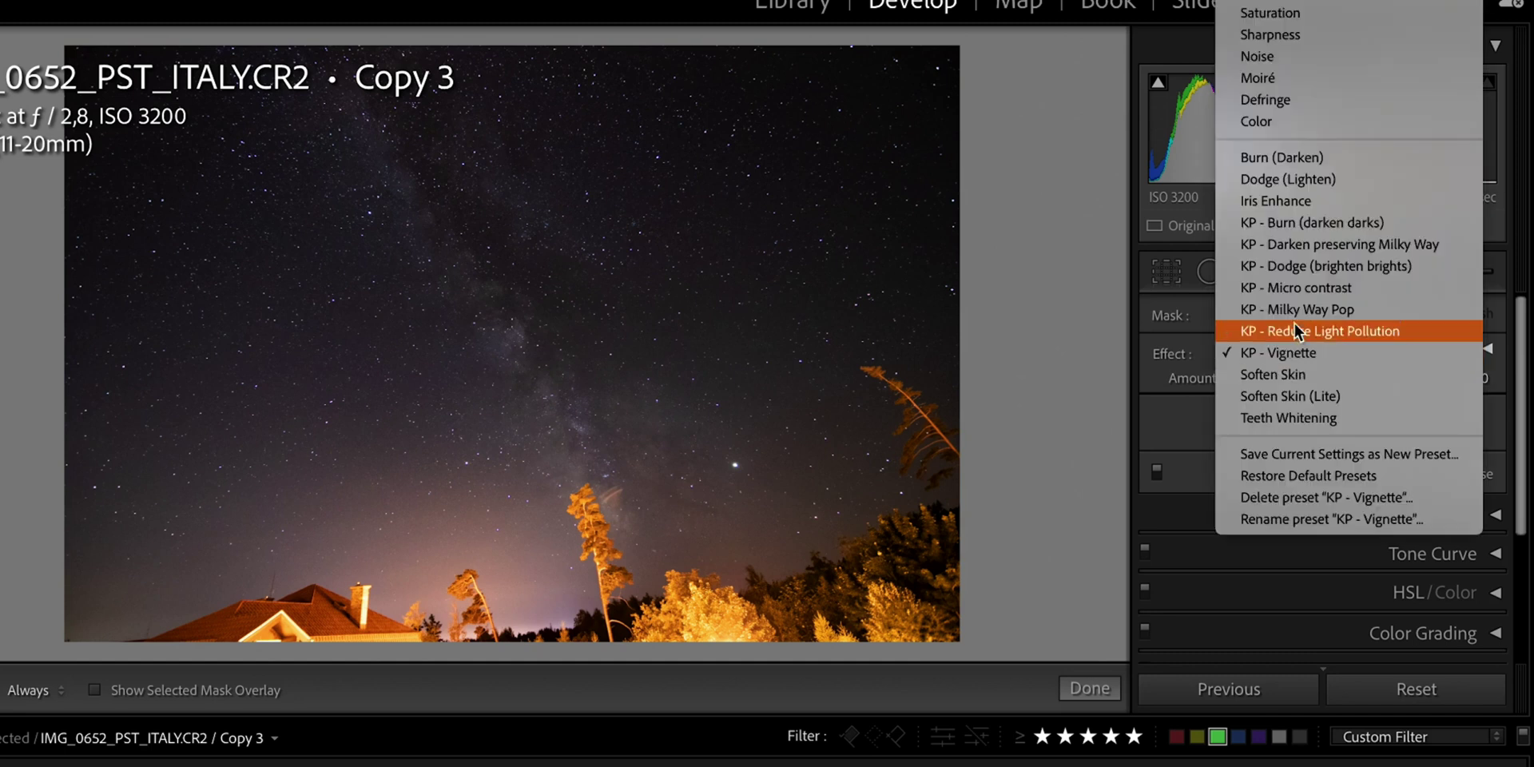
{"action": "left_click", "coordinate": [1349, 244]}
{"action": "left_click_drag", "start_coordinate": [555, 474], "coordinate": [620, 572]}
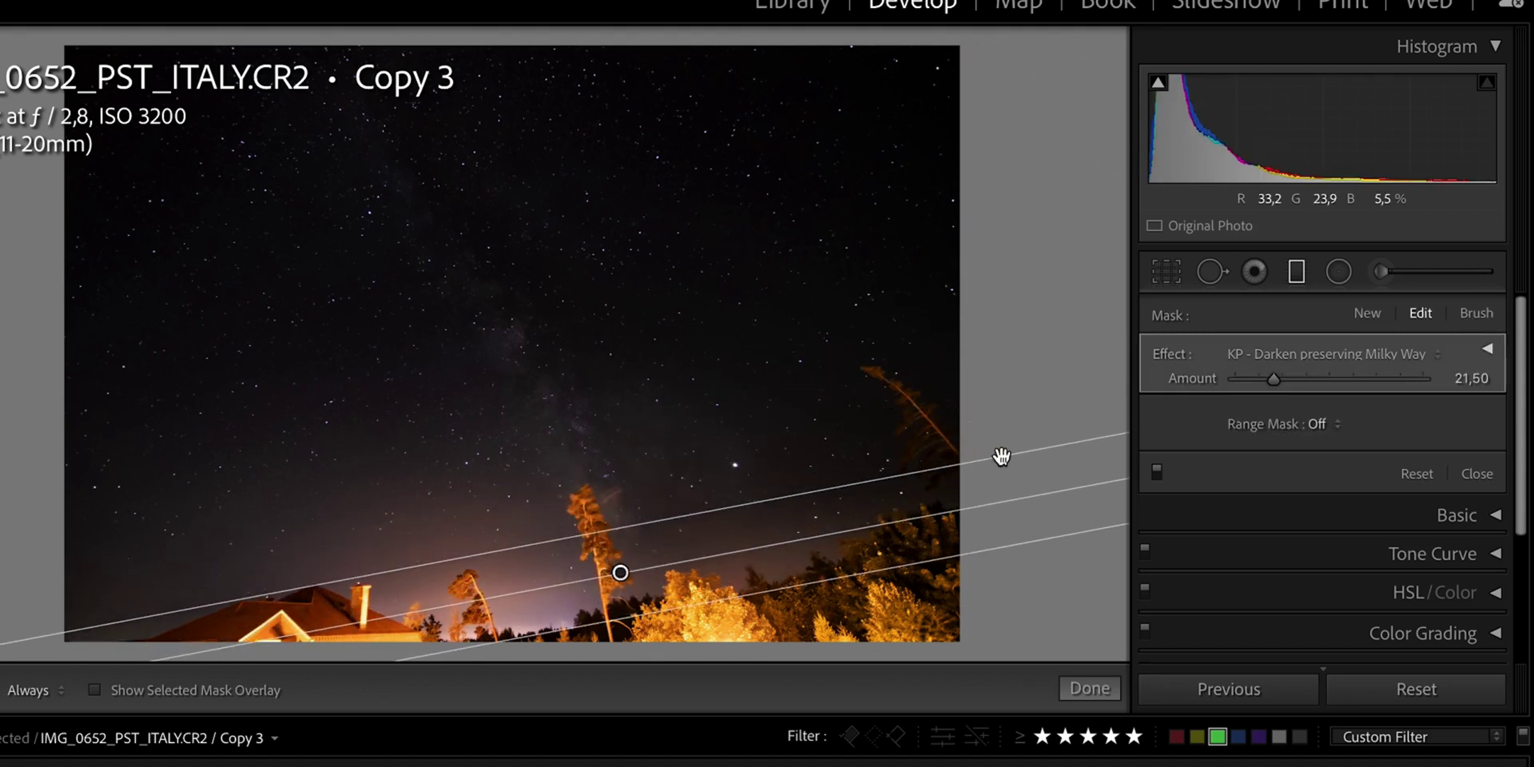
{"action": "left_click_drag", "start_coordinate": [1275, 382], "coordinate": [1247, 381]}
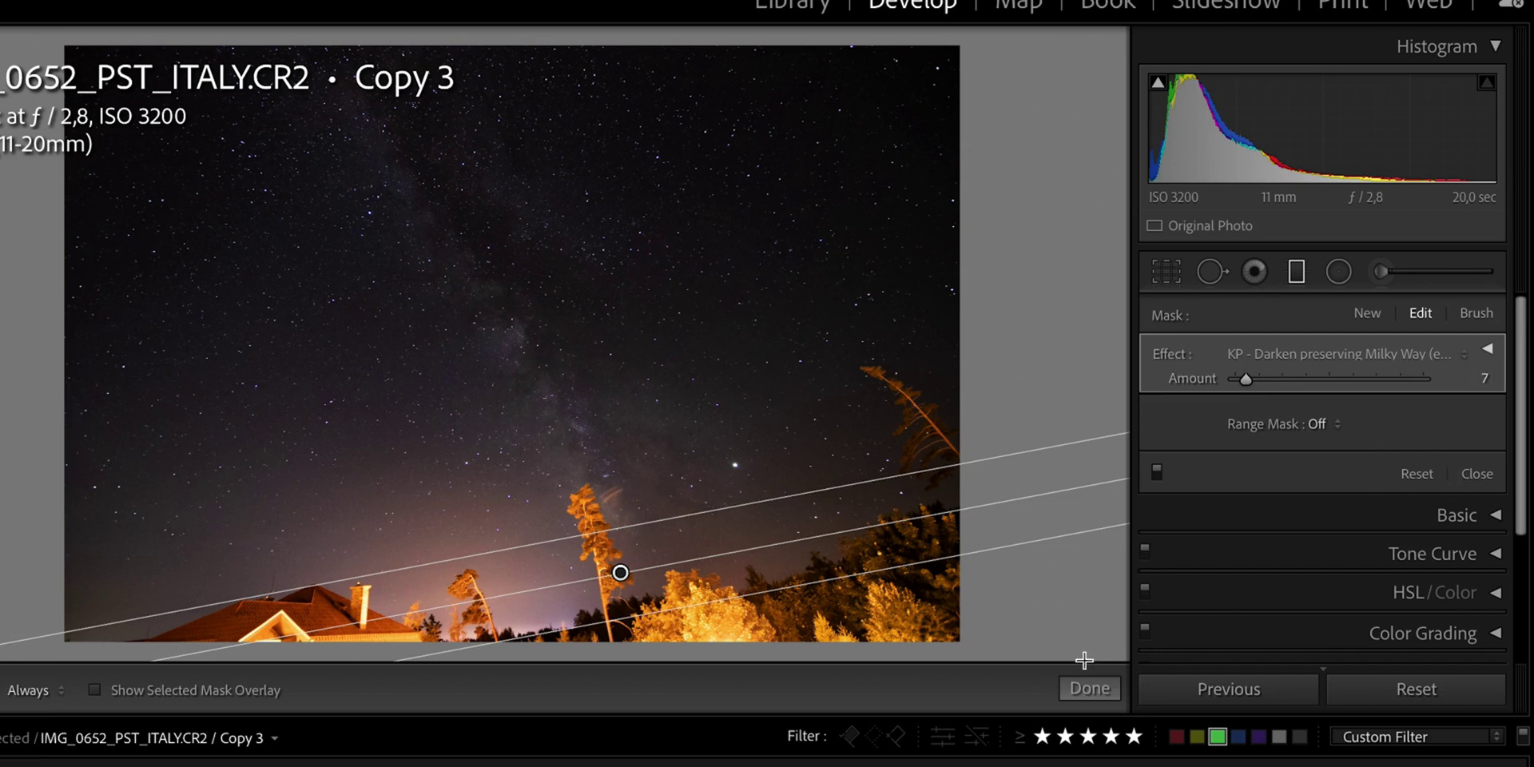
{"action": "left_click", "coordinate": [1089, 688]}
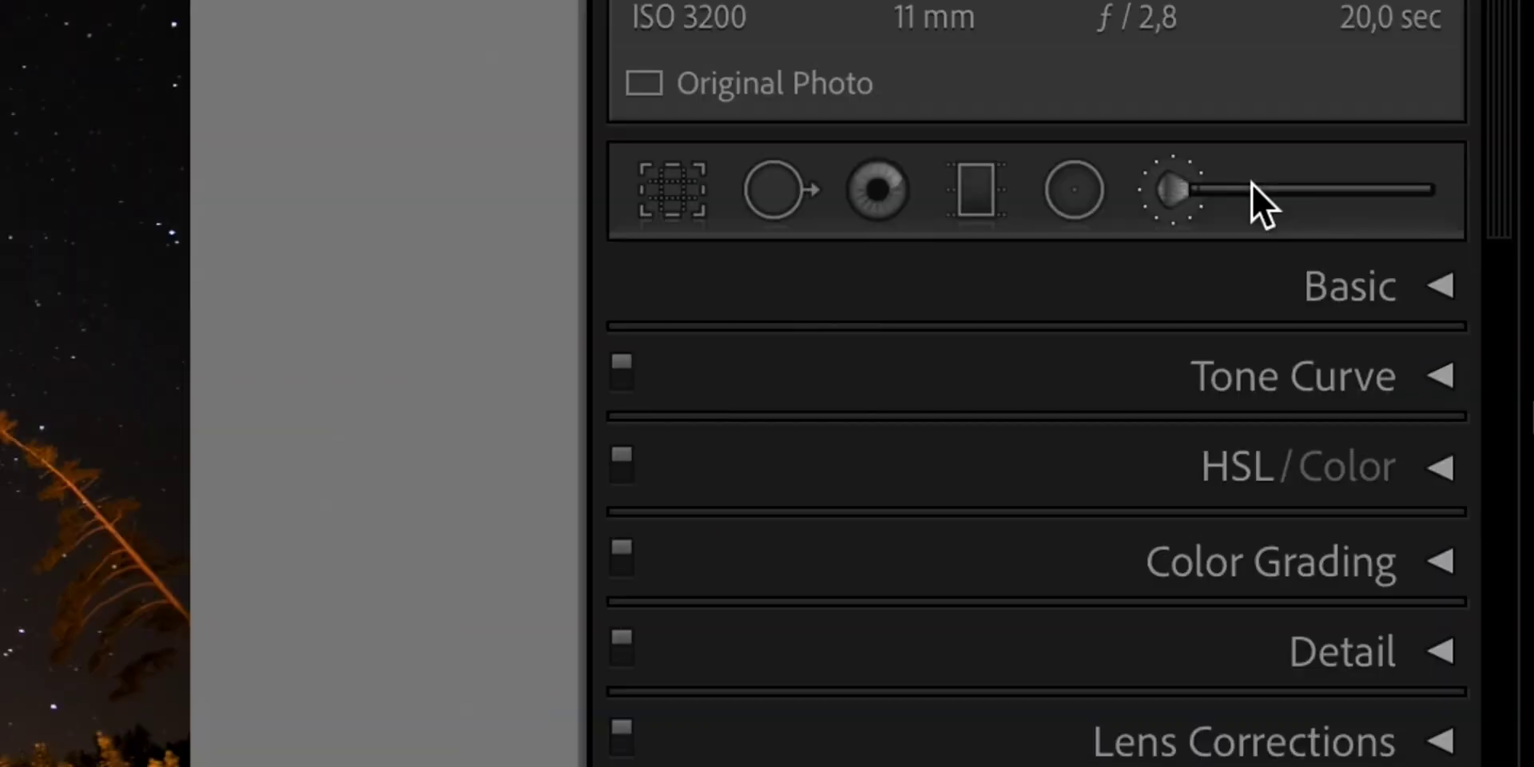
Paint the glow above the horizon with a size 10 "KP - Reduce Light Pollution" brush and compare the photo with the brush adjustment off and on.
{"action": "left_click", "coordinate": [1252, 183]}
{"action": "left_click", "coordinate": [1087, 380]}
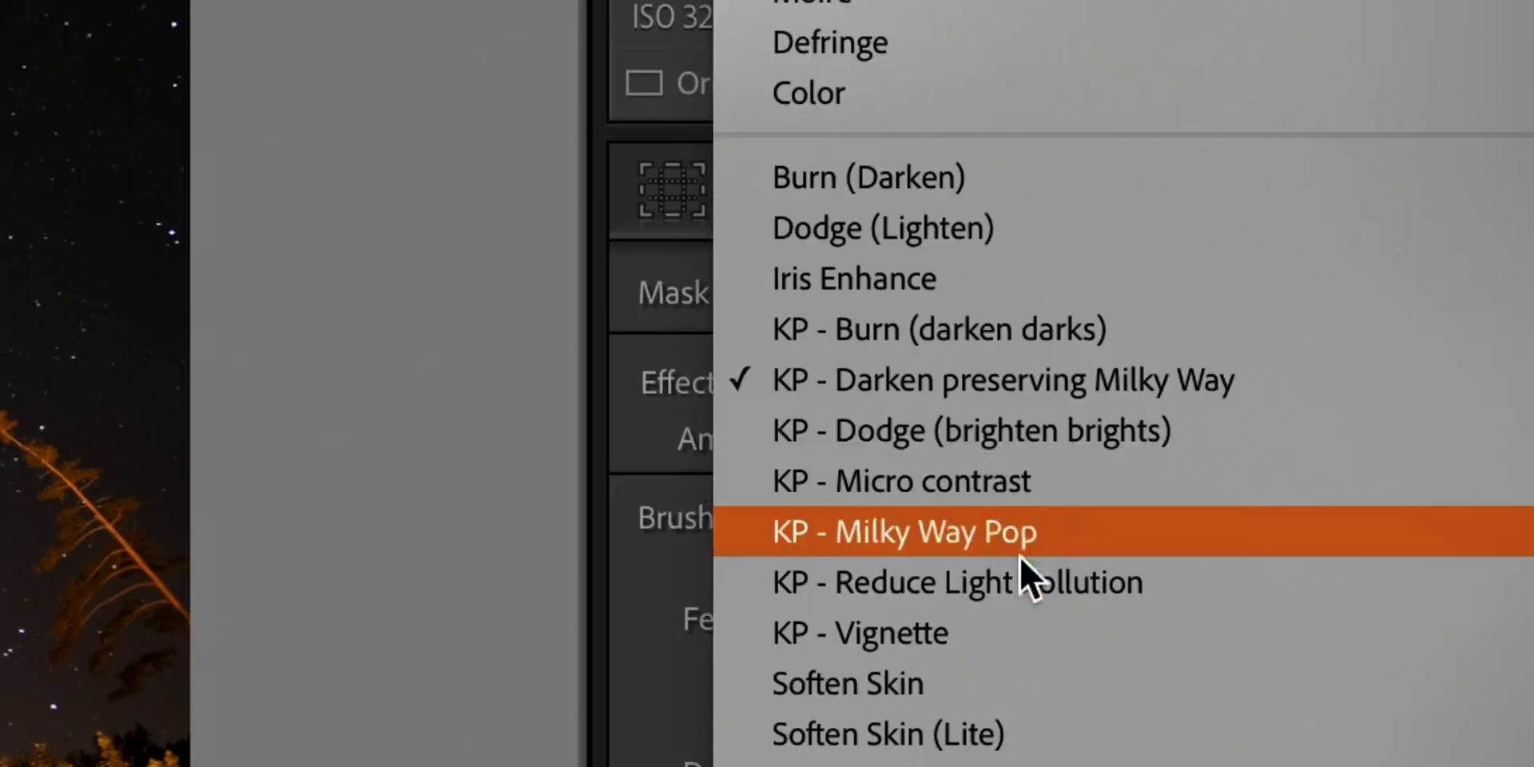
{"action": "left_click", "coordinate": [1005, 577]}
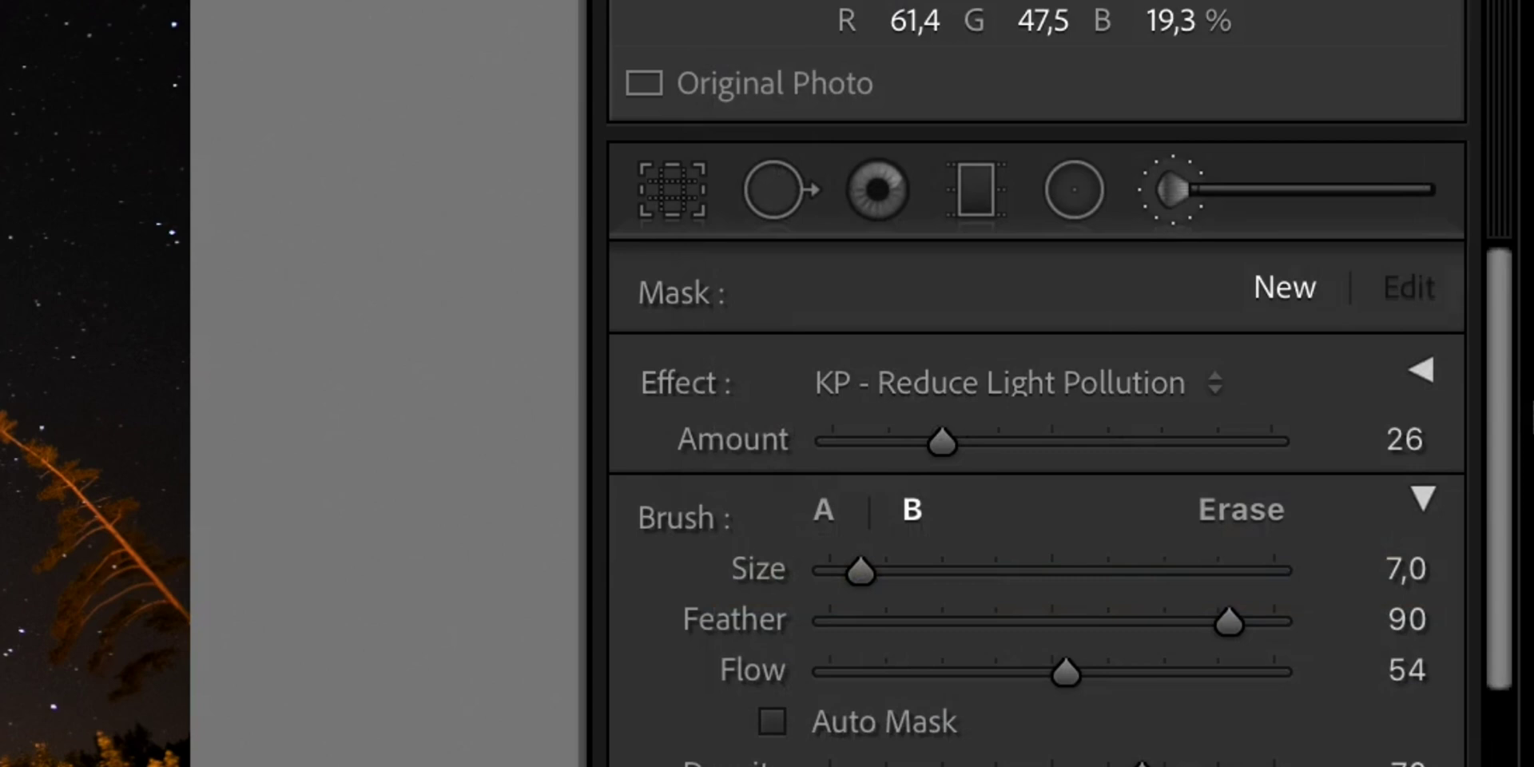
{"action": "scroll", "coordinate": [510, 569], "scroll_direction": "up", "scroll_amount": 3}
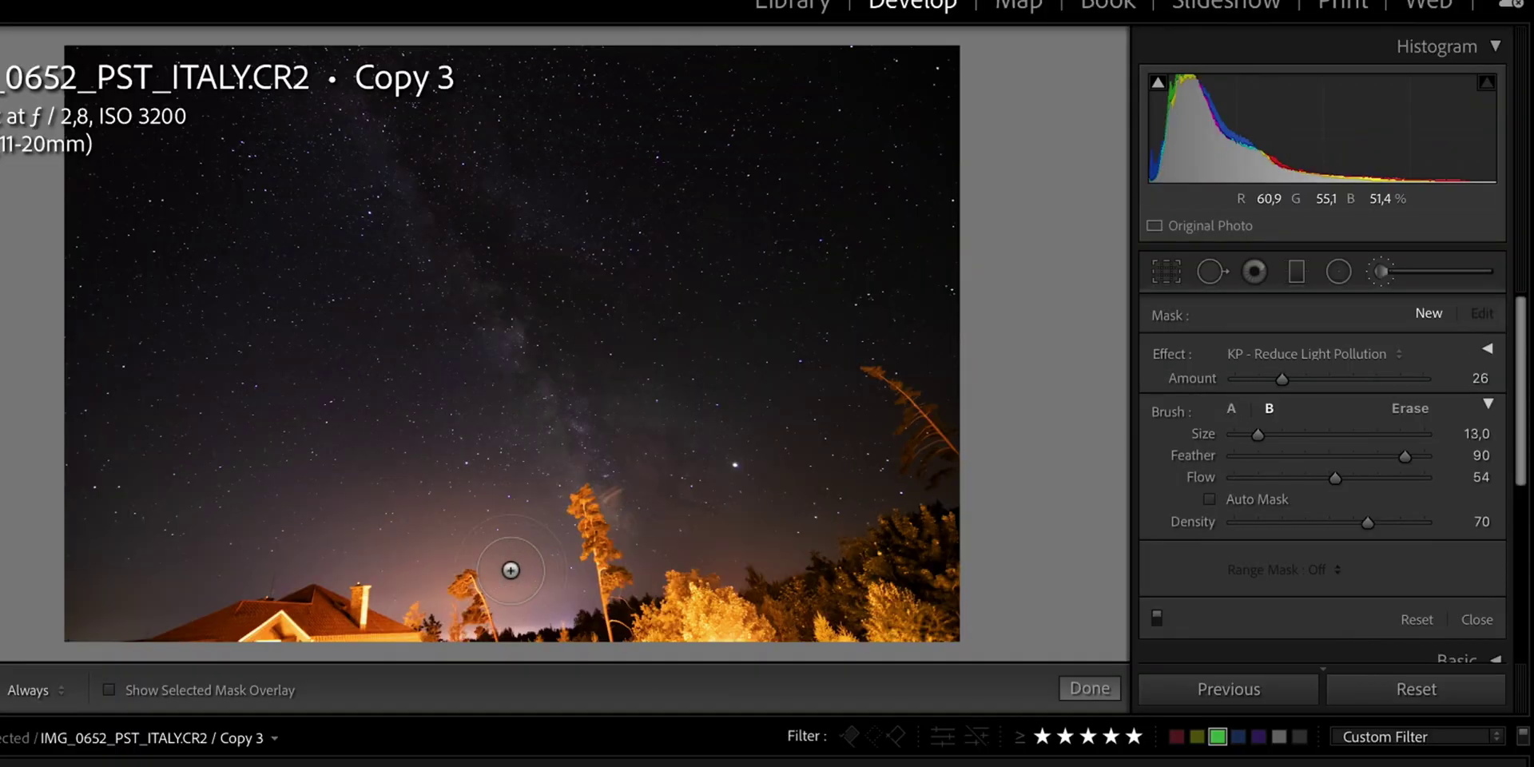
{"action": "scroll", "coordinate": [510, 569], "scroll_direction": "down", "scroll_amount": 1}
{"action": "key", "text": "h"}
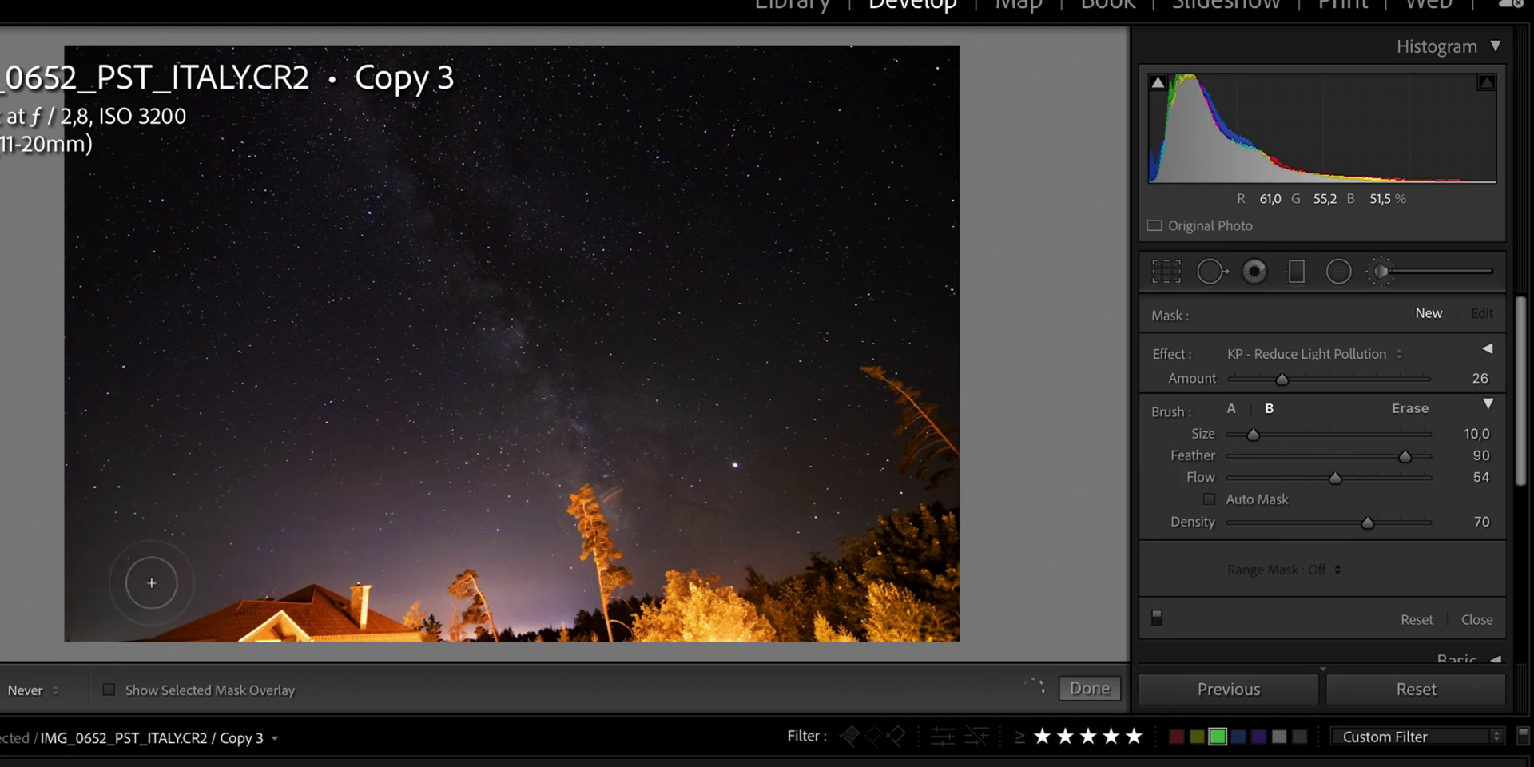
{"action": "left_click", "coordinate": [525, 576]}
{"action": "left_click", "coordinate": [1156, 618]}
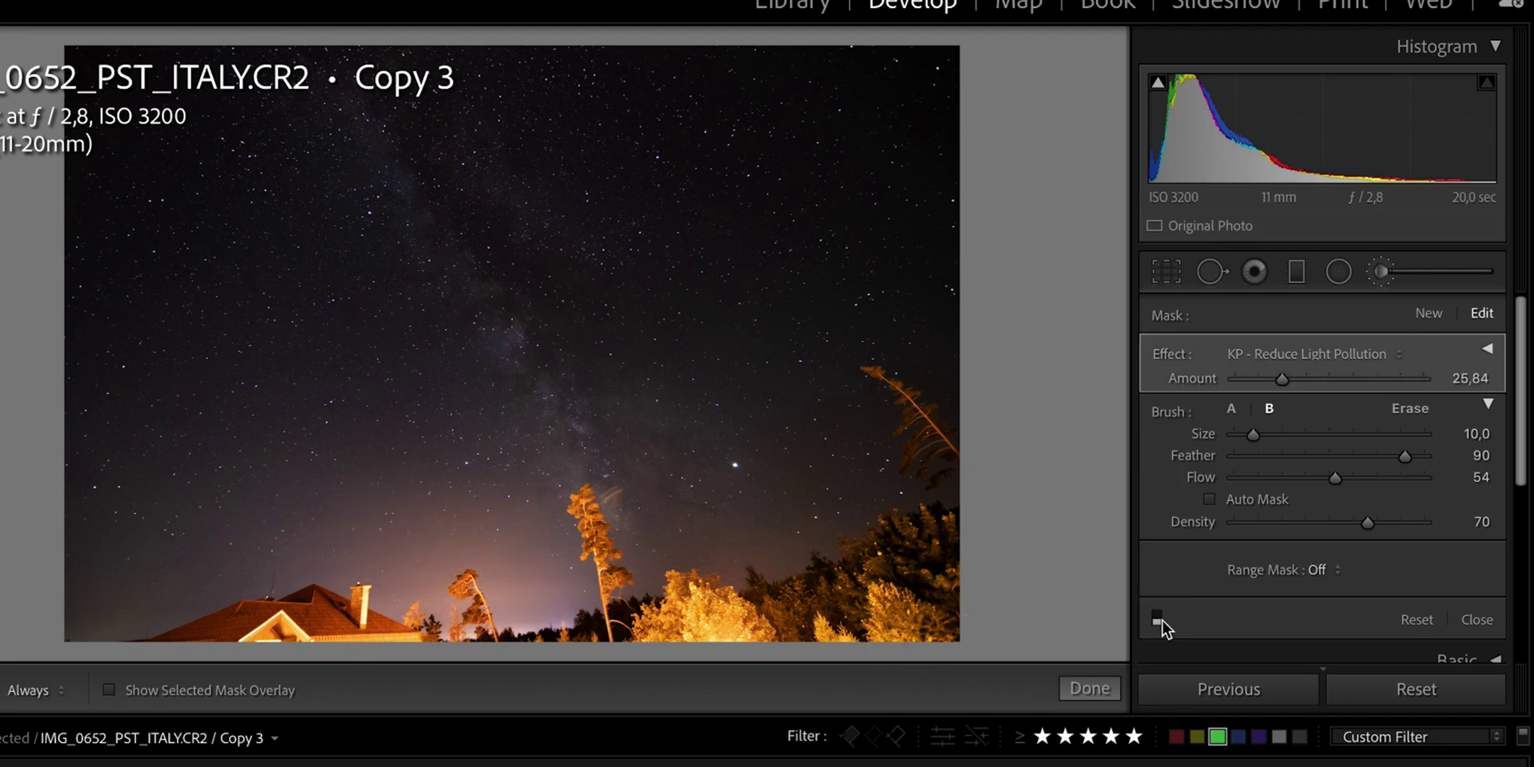
{"action": "left_click", "coordinate": [1159, 619]}
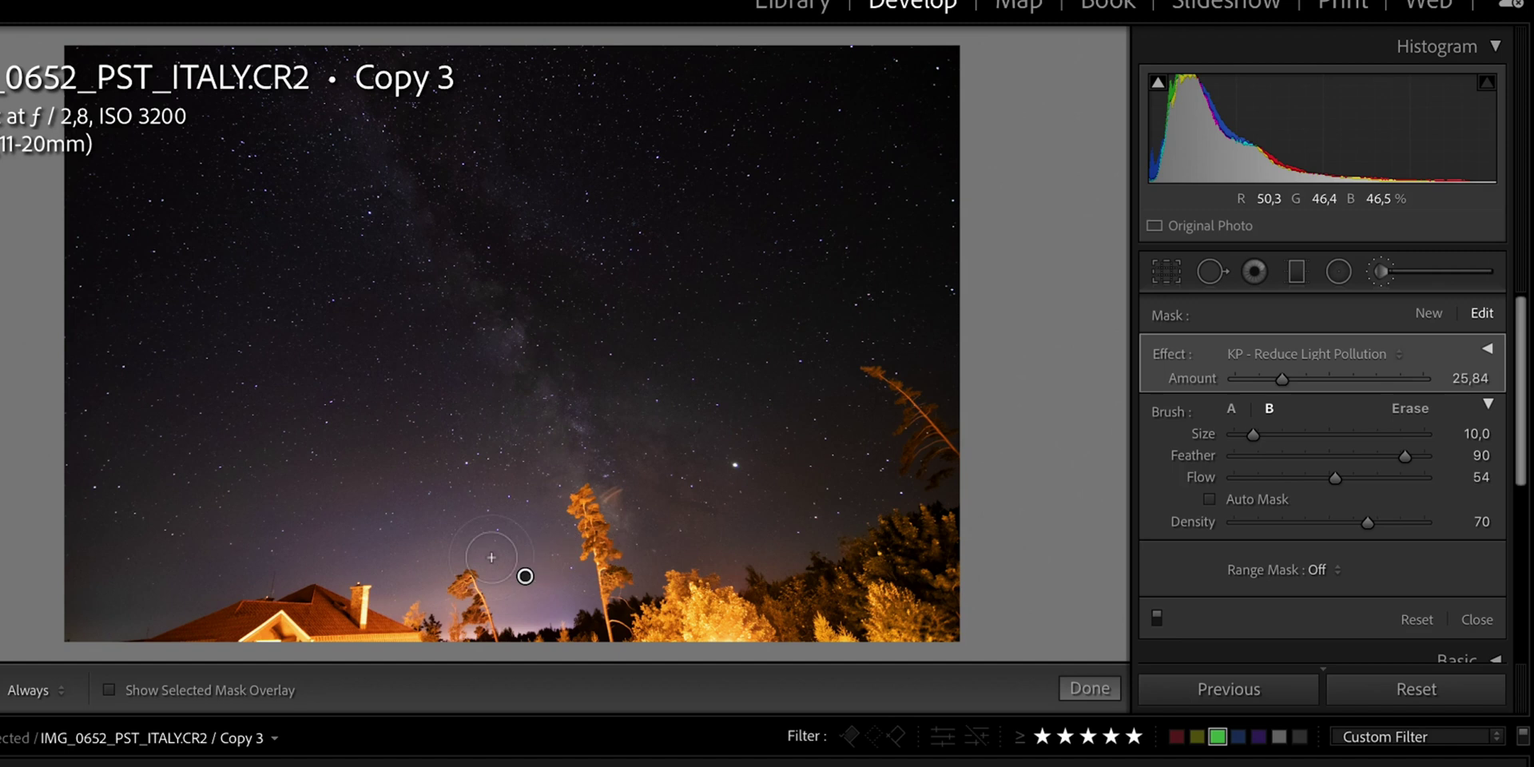
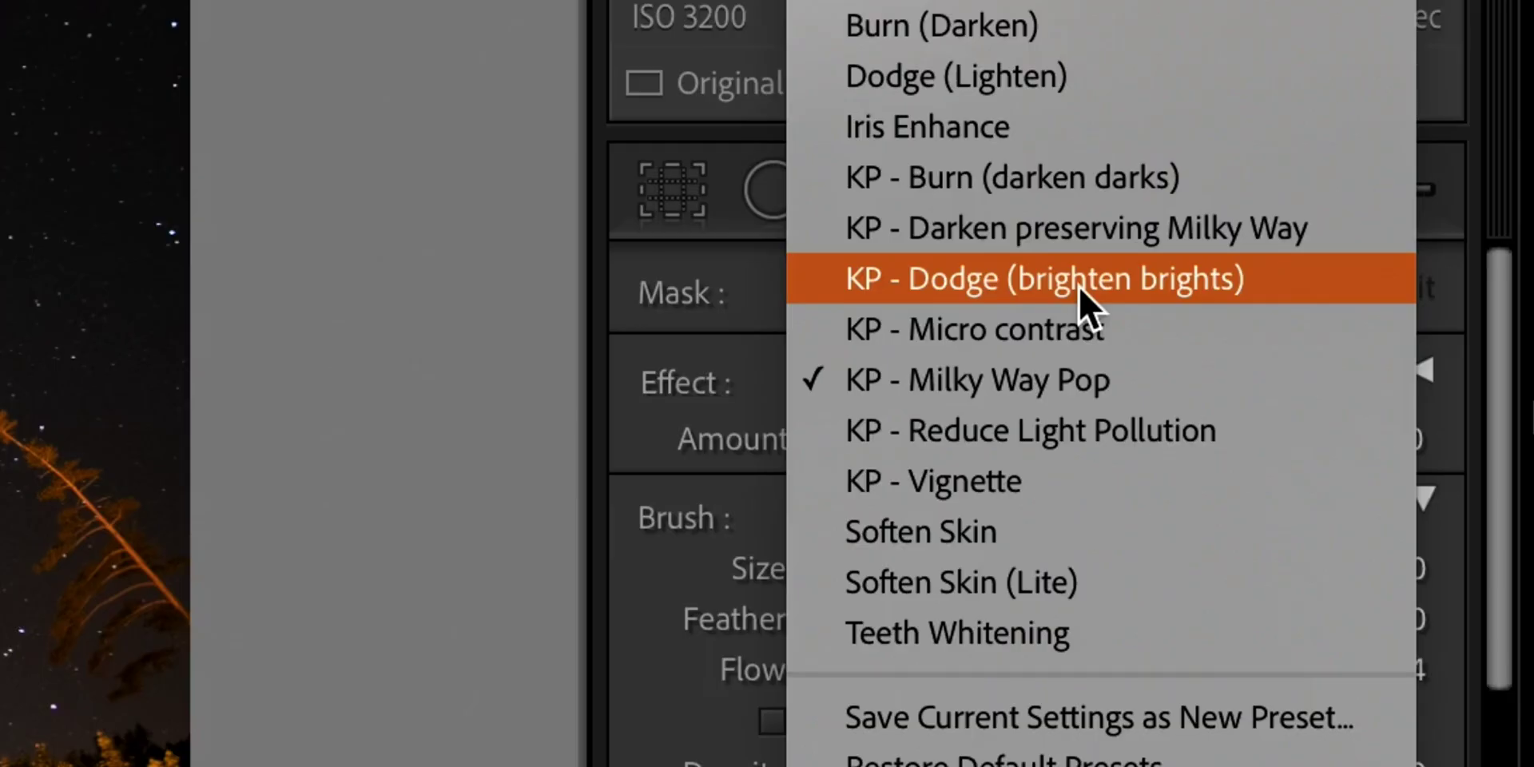
Brighten the bright parts of the Milky Way core with a size 6 "KP - Dodge (brighten brights)" brush at amount 0,20.
{"action": "left_click", "coordinate": [941, 285]}
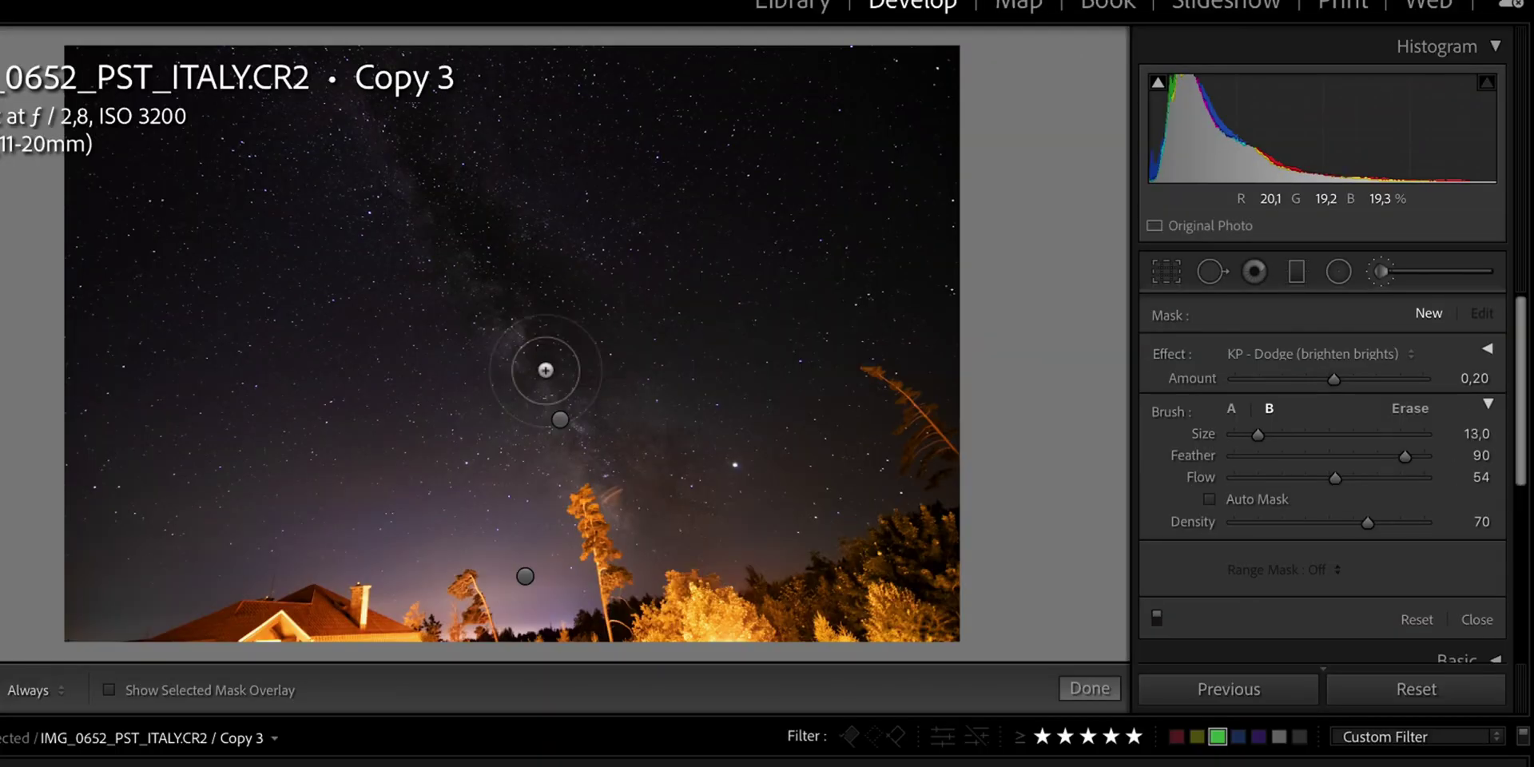
{"action": "key", "text": "bracketleft"}
{"action": "key", "text": "bracketleft"}
{"action": "key", "text": "bracketleft"}
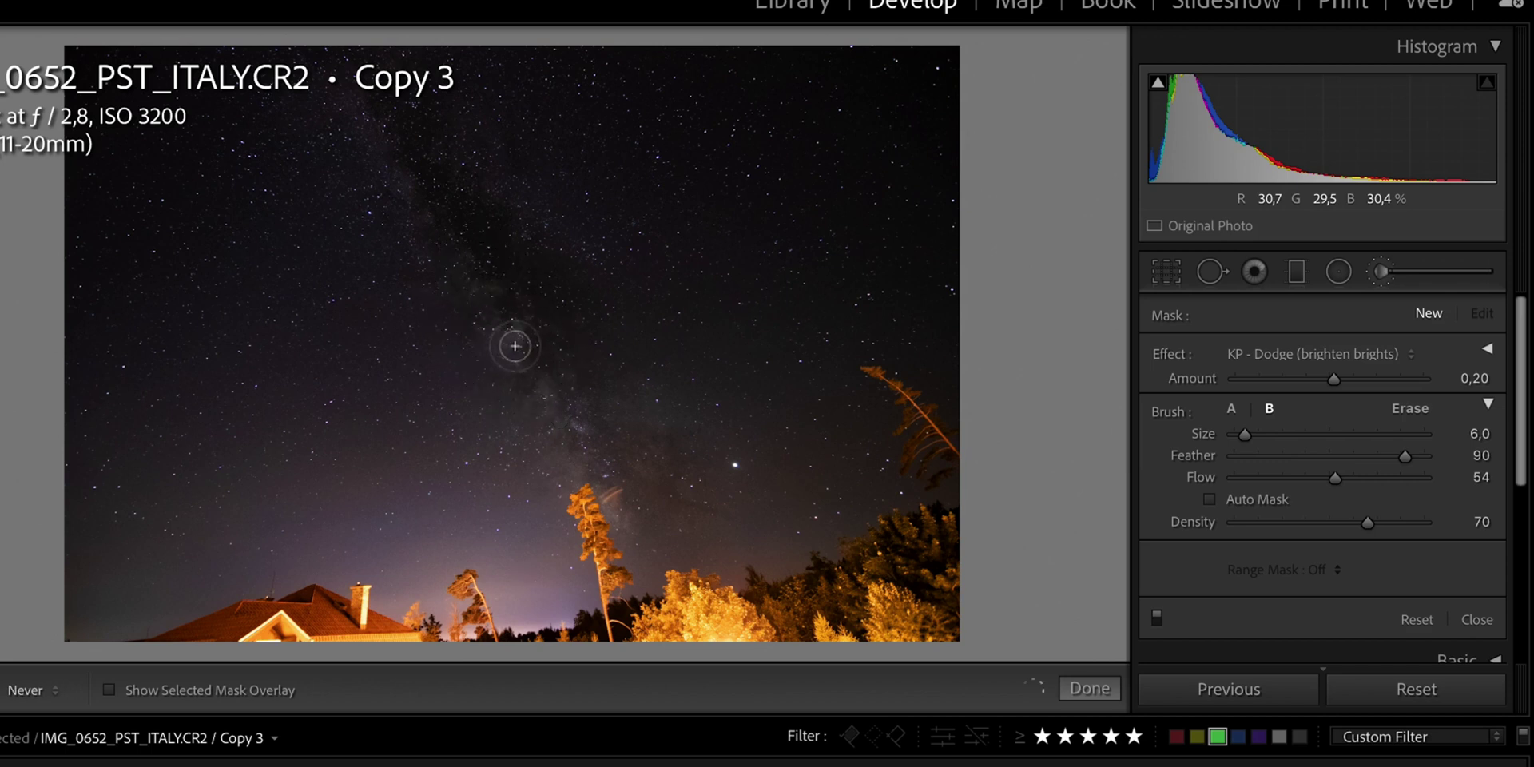
{"action": "left_click_drag", "start_coordinate": [517, 349], "coordinate": [566, 401]}
{"action": "key", "text": "h"}
{"action": "key", "text": "h"}
{"action": "key", "text": "h"}
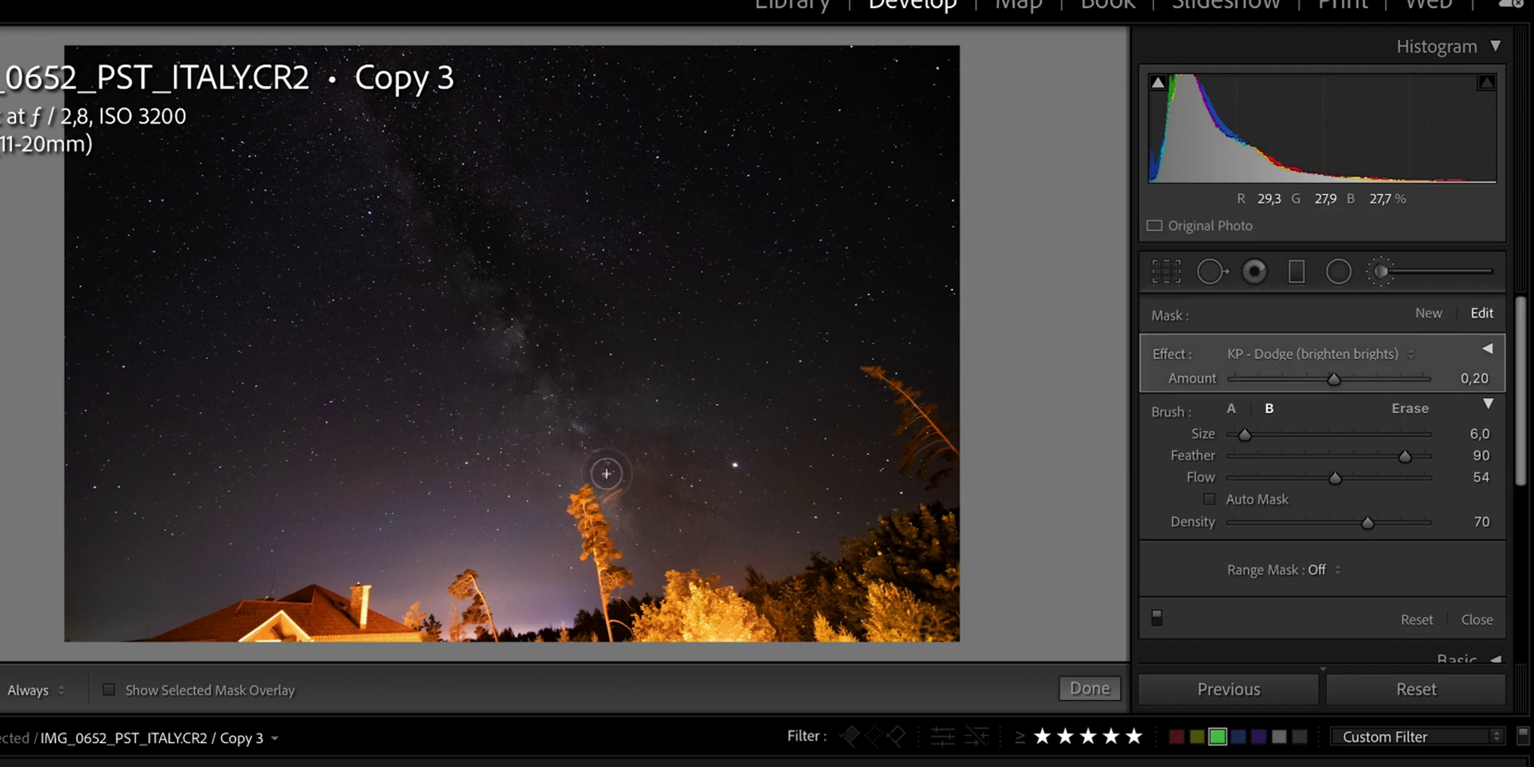
{"action": "key", "text": "h"}
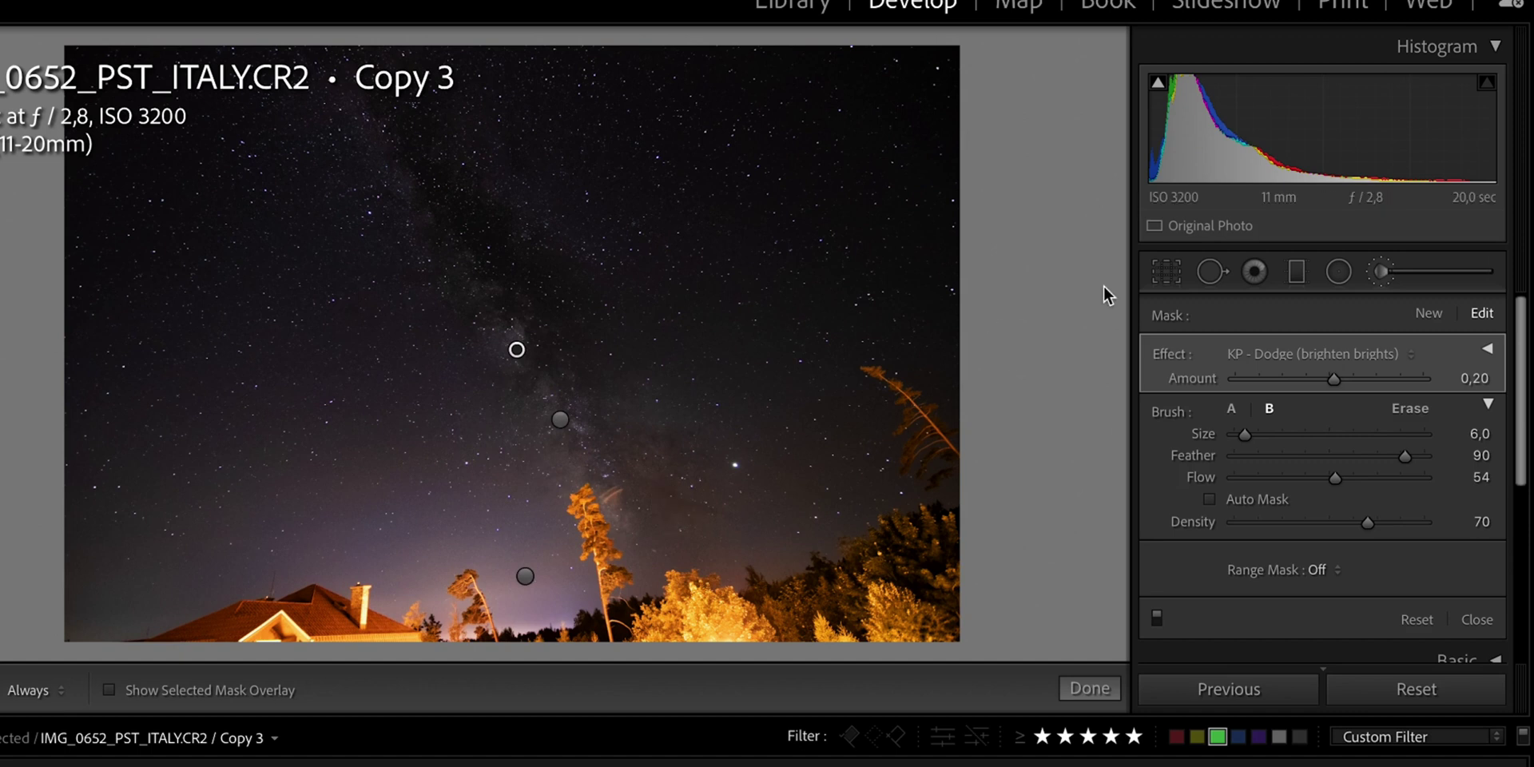
Darken the dark lane in the upper Milky Way with a new size 8 "KP - Burn (darken darks)" brush at amount -0,20.
{"action": "left_click", "coordinate": [1308, 353]}
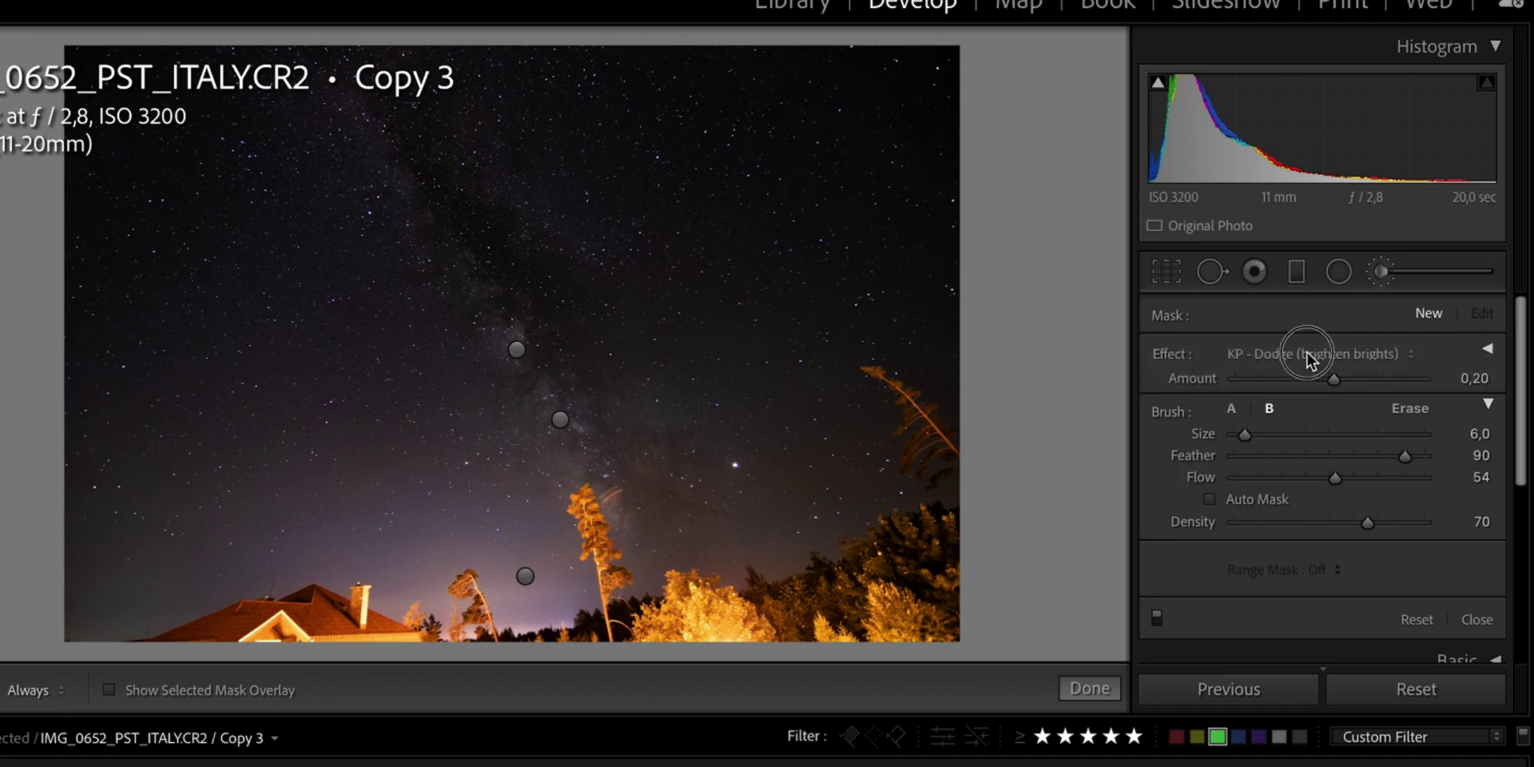
{"action": "left_click", "coordinate": [1310, 308]}
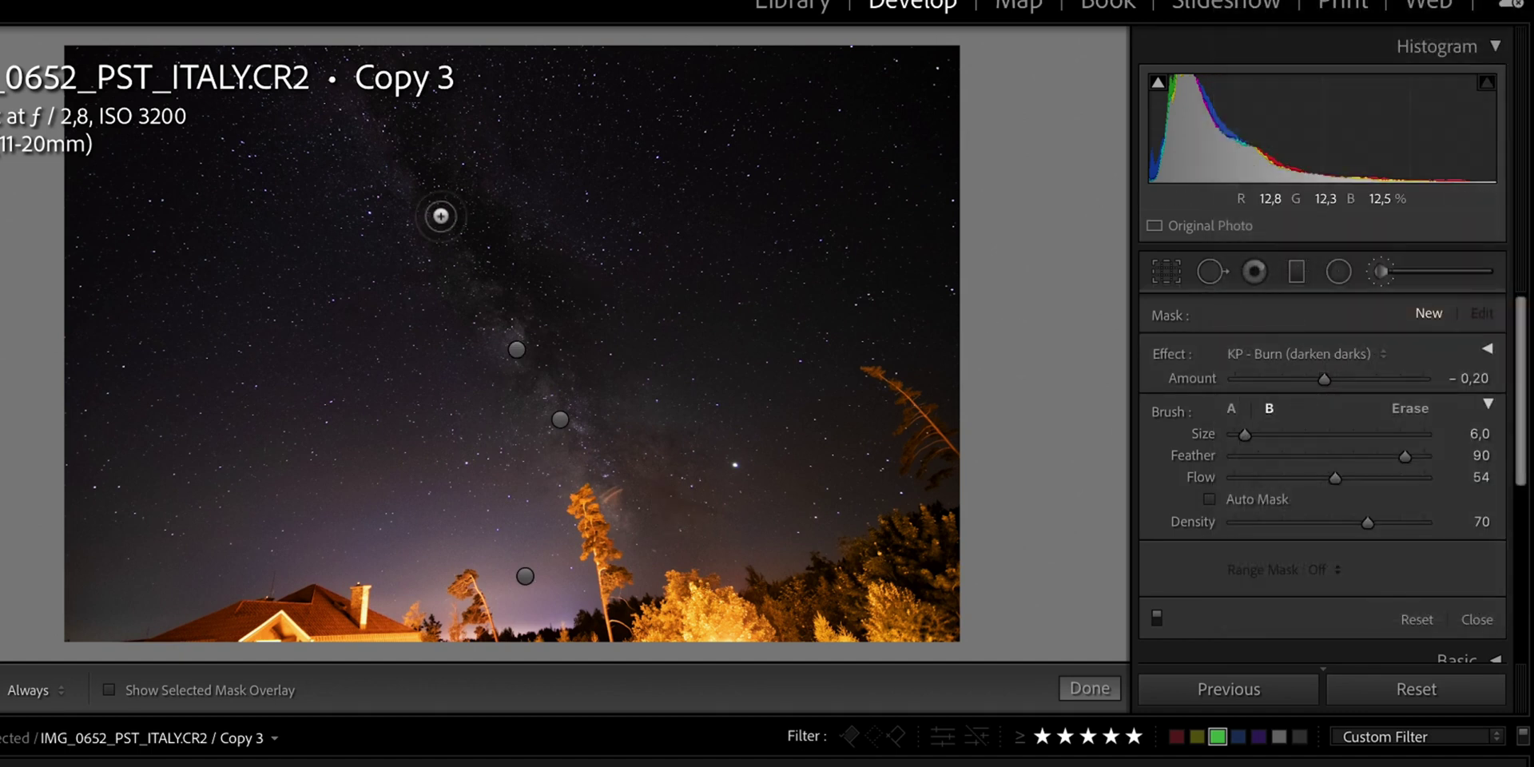
{"action": "key", "text": "h"}
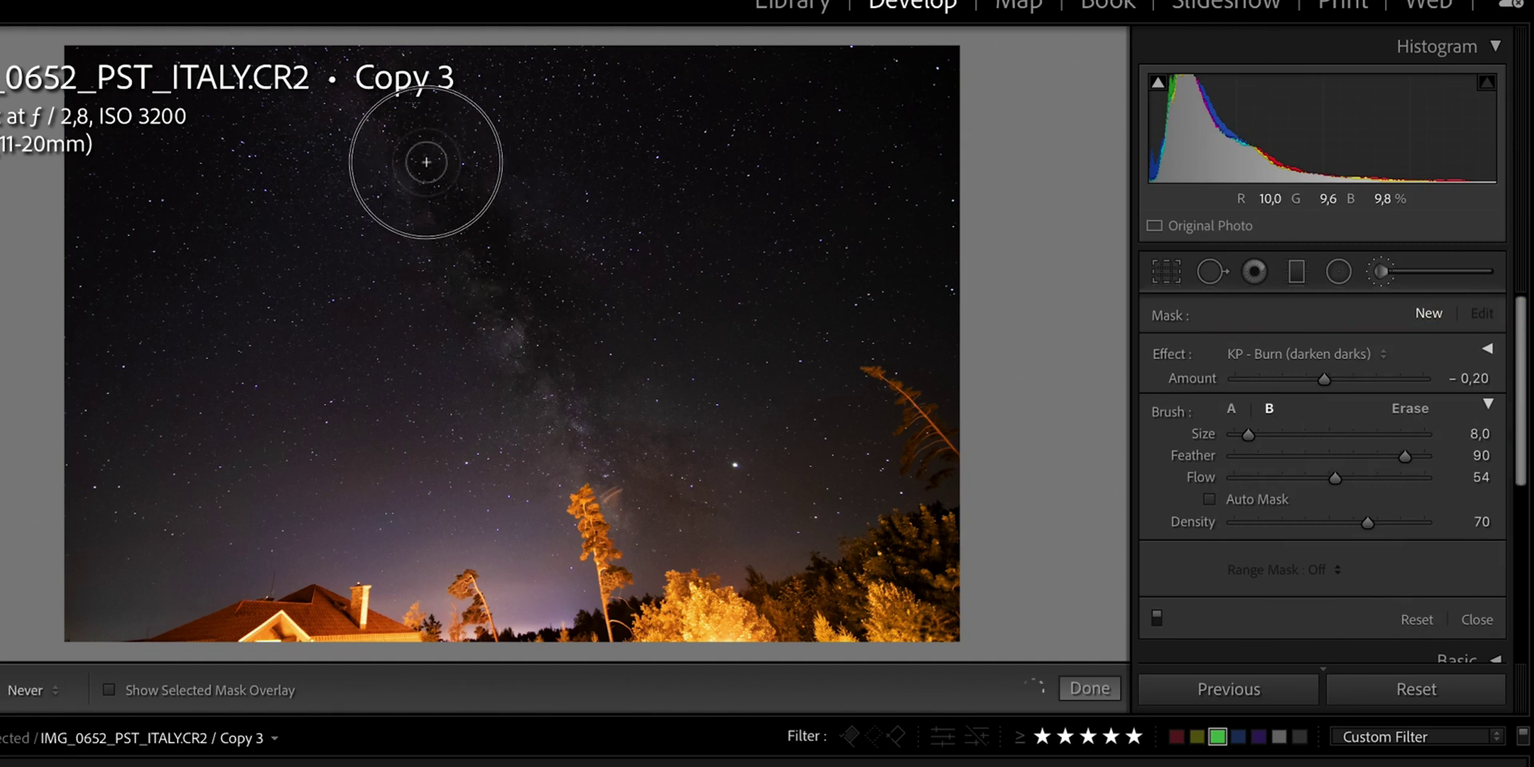
{"action": "key", "text": "h"}
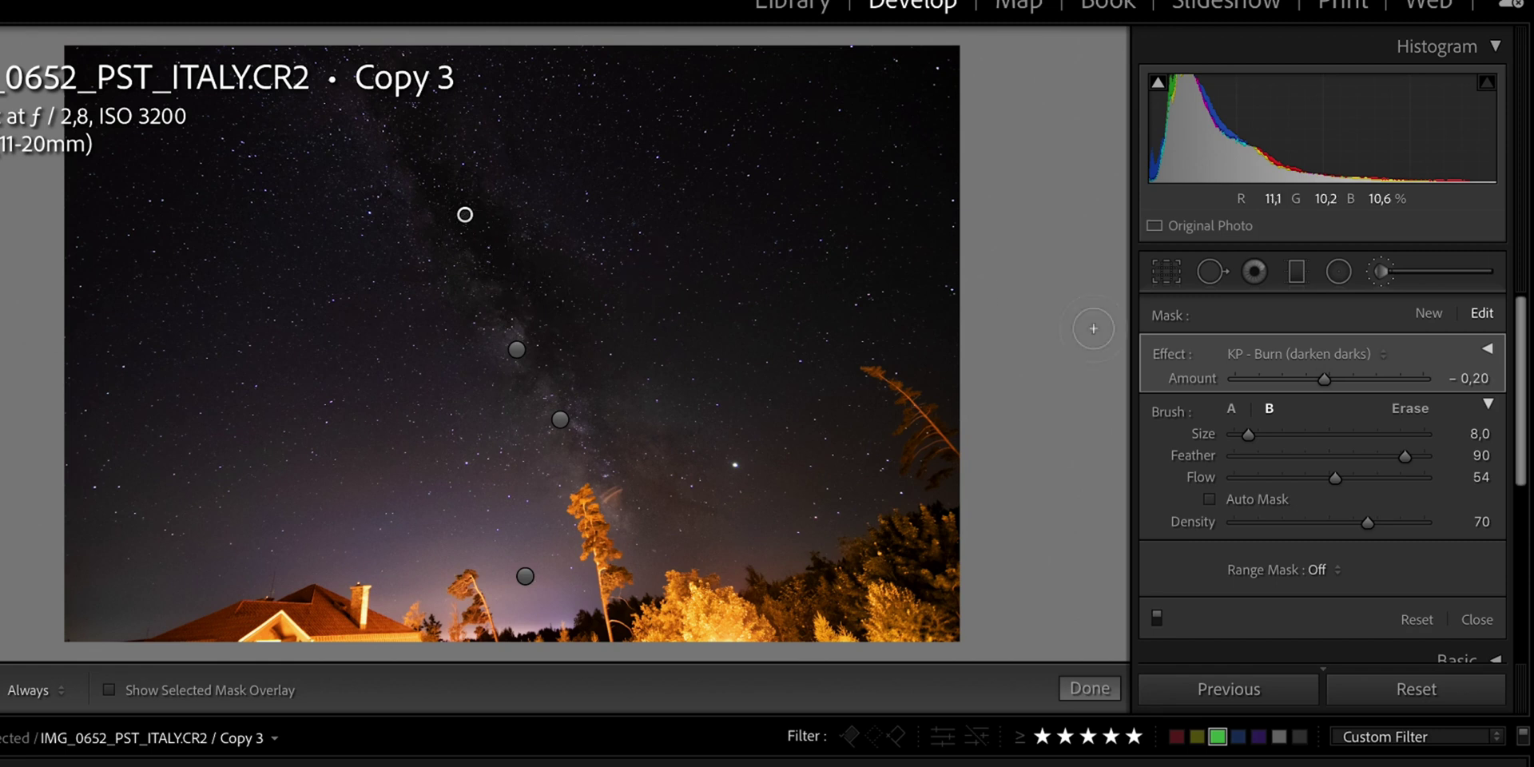
Paint the lower Milky Way beside the tall tree with a new size 11 "KP - Milky Way Pop" brush at amount 60.
{"action": "left_click", "coordinate": [1428, 312]}
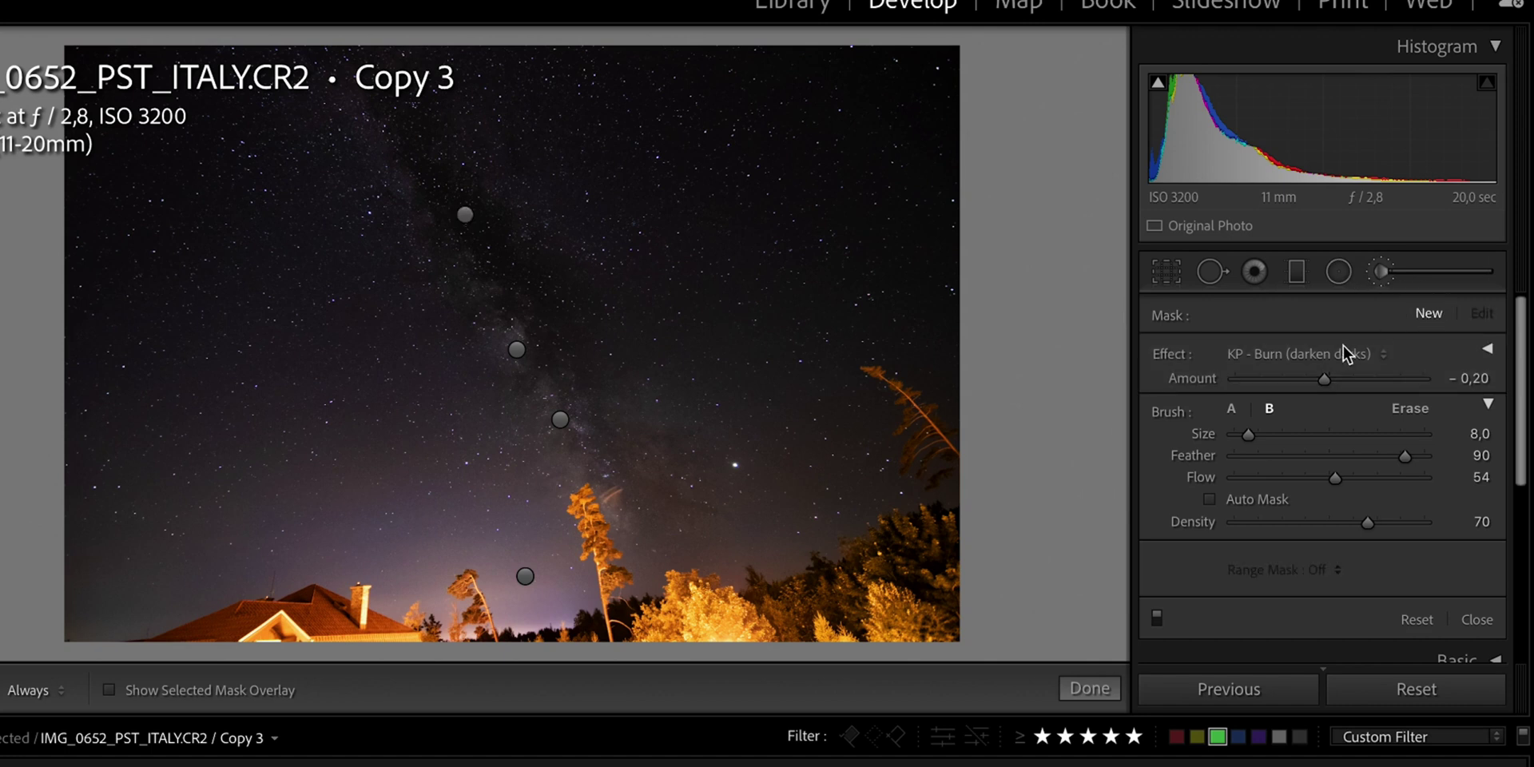
{"action": "left_click", "coordinate": [1338, 354]}
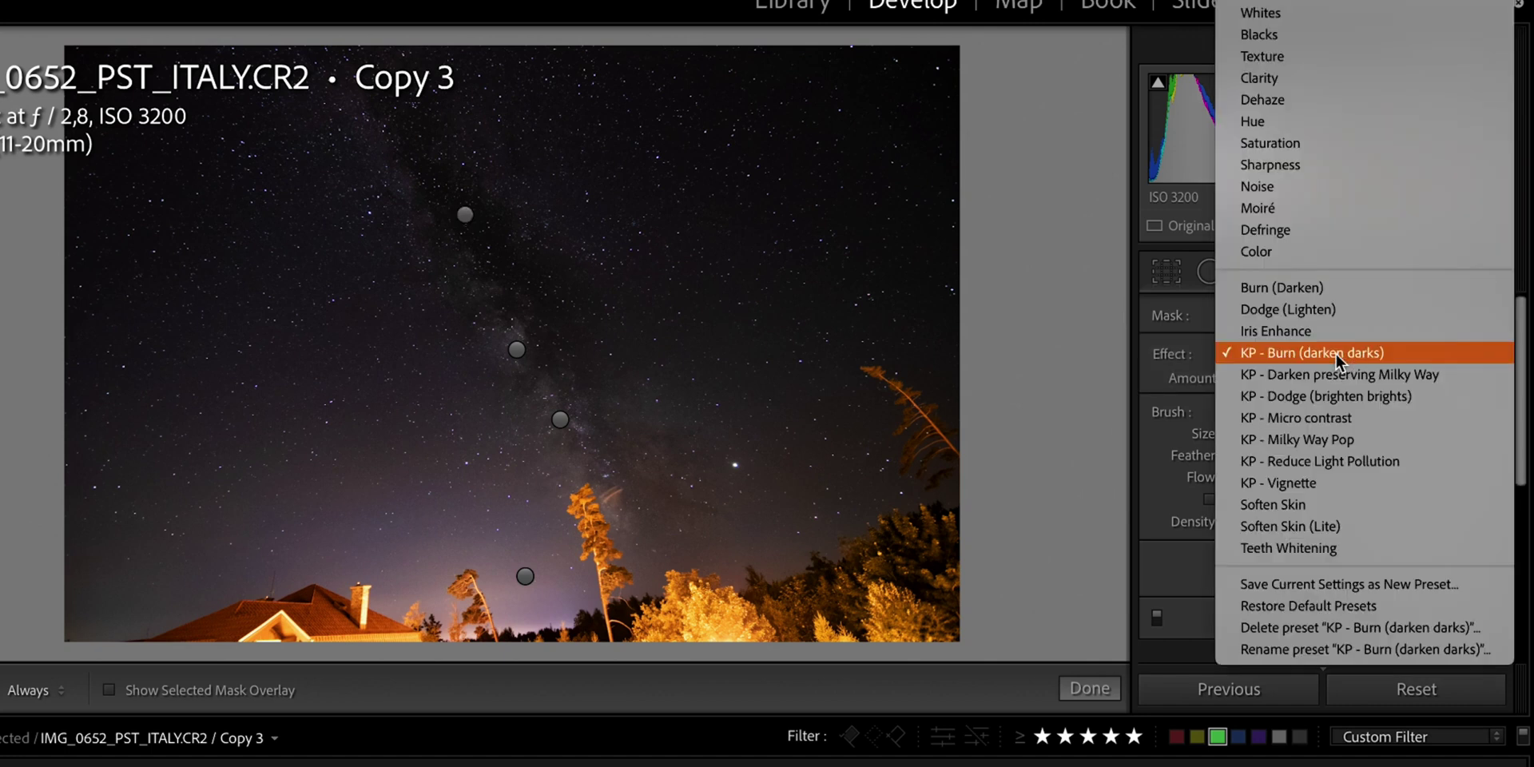
{"action": "left_click", "coordinate": [1331, 439]}
{"action": "scroll", "coordinate": [673, 486], "scroll_direction": "up", "scroll_amount": 3}
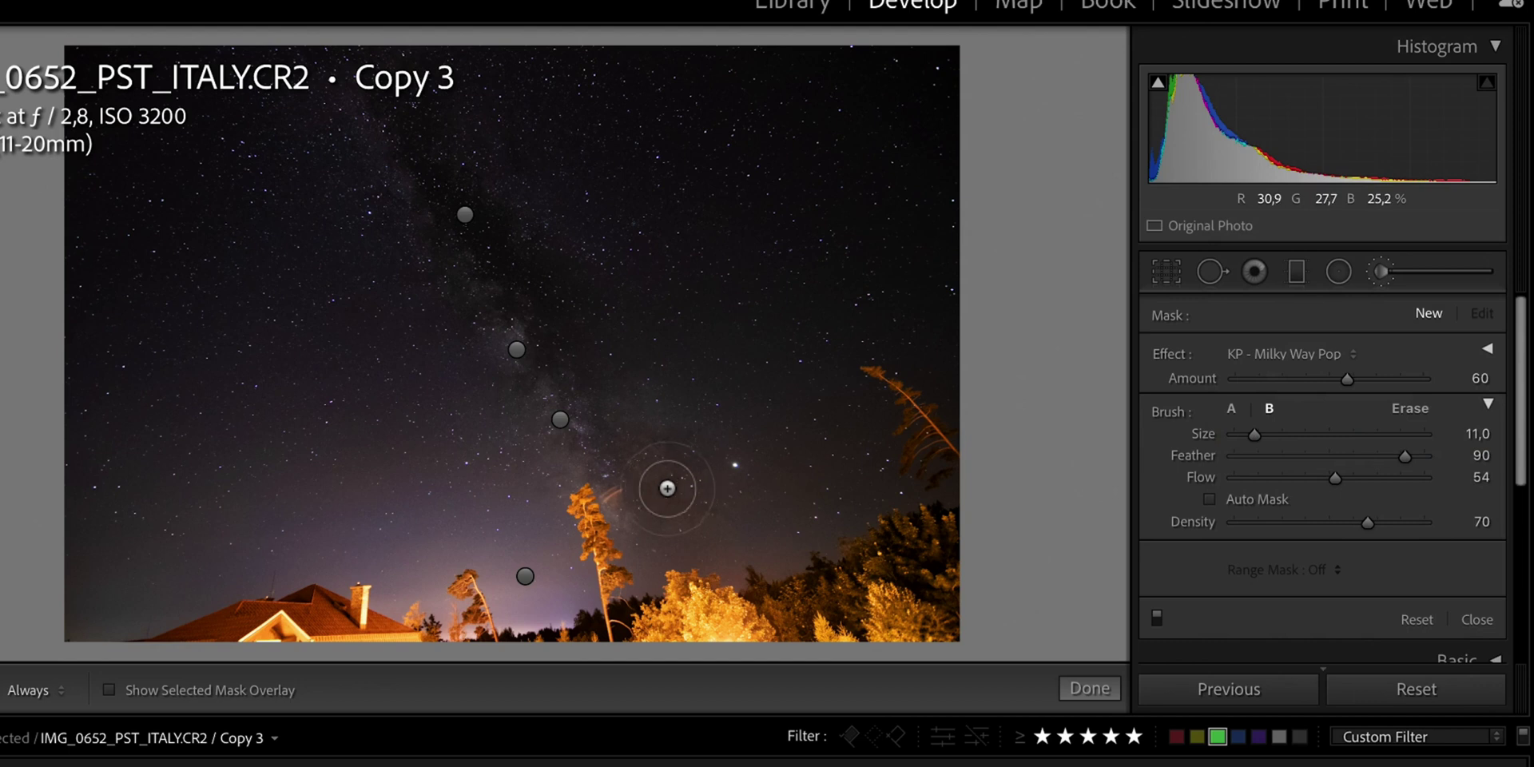
{"action": "key", "text": "h"}
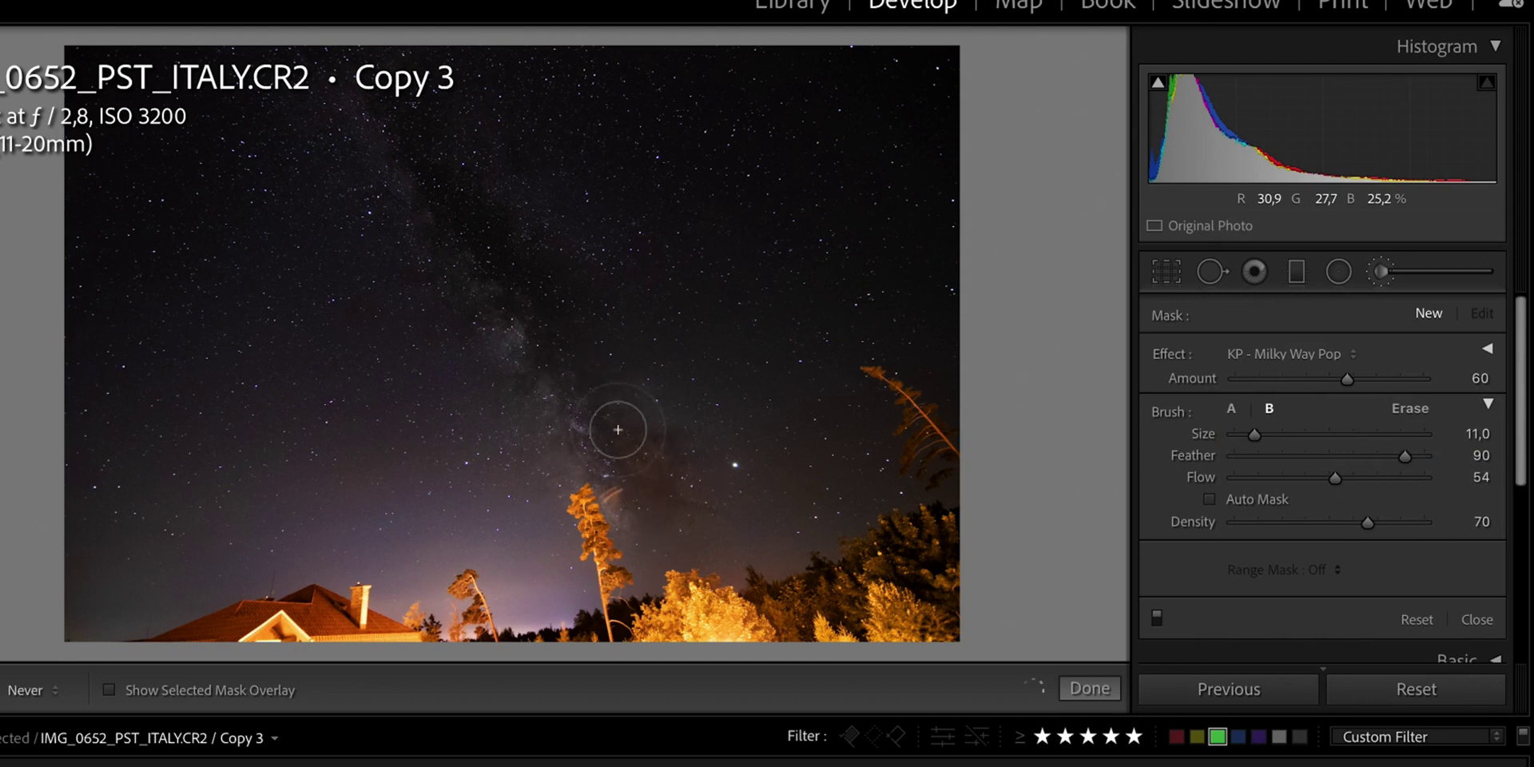
{"action": "key", "text": "h"}
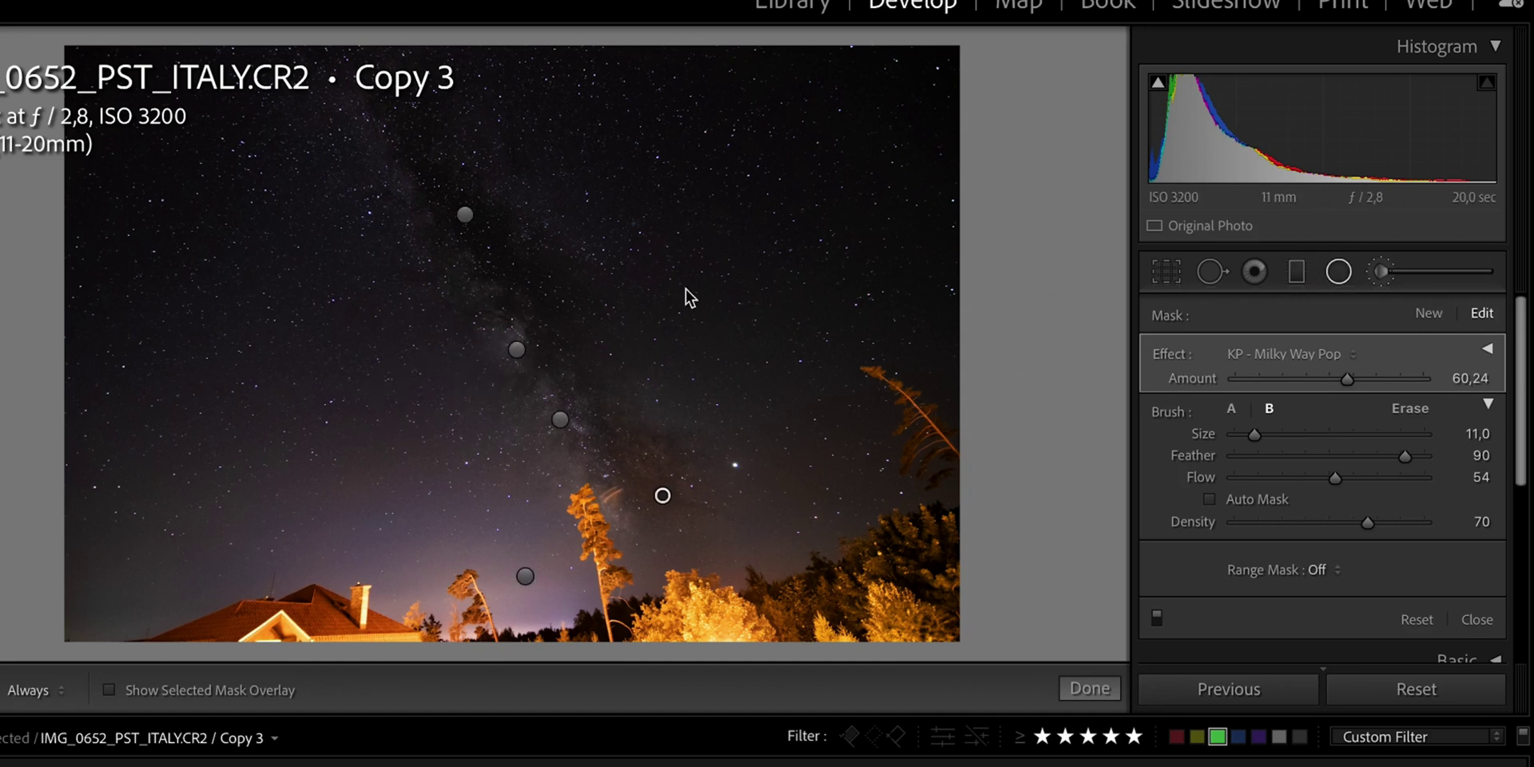
Add a large tilted radial filter around the Milky Way with "KP - Milky Way Pop" at amount 24 and finish it.
{"action": "key", "text": "shift+m"}
{"action": "mouse_move", "coordinate": [510, 322]}
{"action": "left_mouse_down"}
{"action": "mouse_move", "coordinate": [768, 628]}
{"action": "mouse_move", "coordinate": [719, 654]}
{"action": "left_mouse_up"}
{"action": "left_click_drag", "start_coordinate": [719, 318], "coordinate": [752, 289]}
{"action": "left_click_drag", "start_coordinate": [514, 318], "coordinate": [546, 326]}
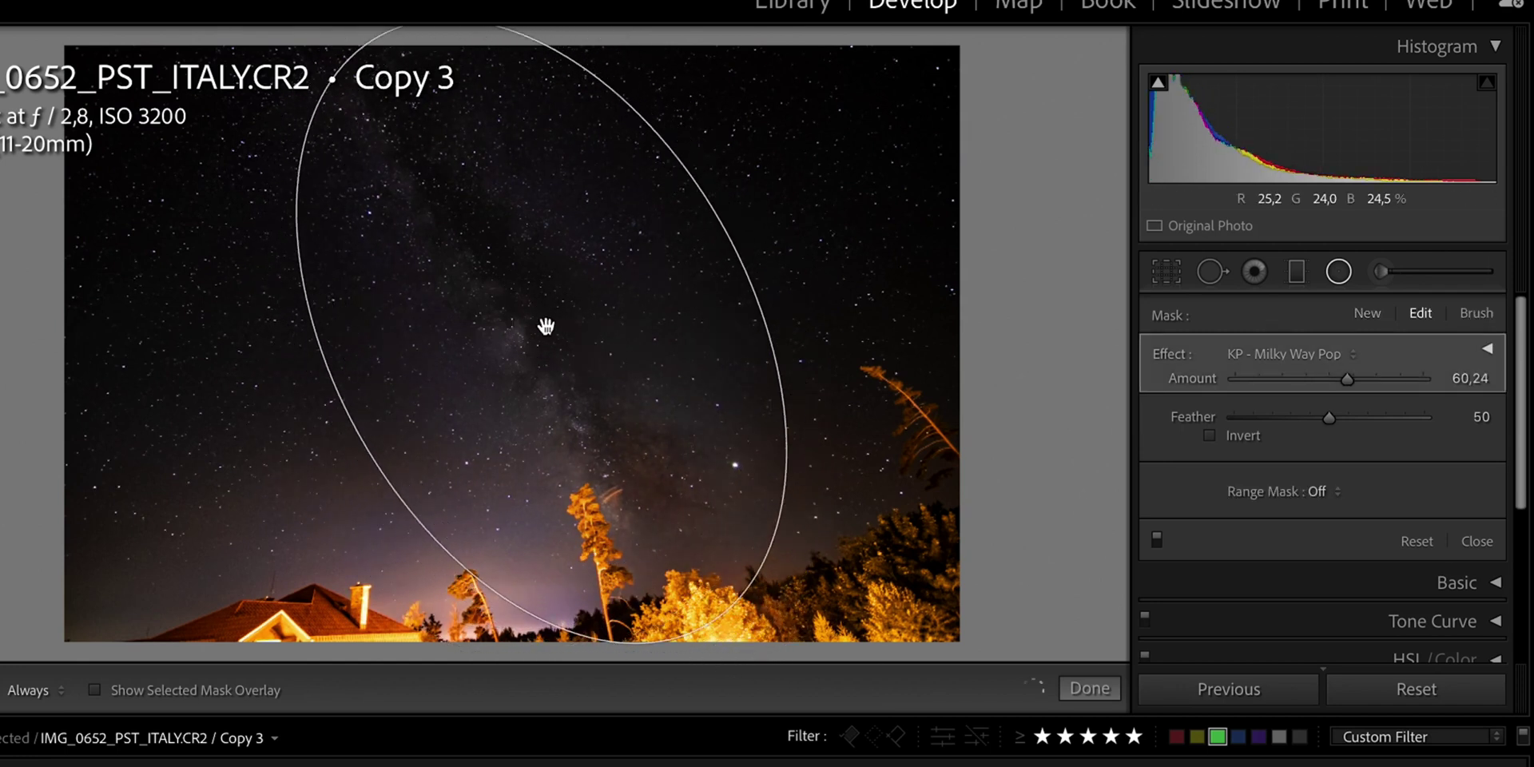
{"action": "left_click_drag", "start_coordinate": [719, 232], "coordinate": [748, 217]}
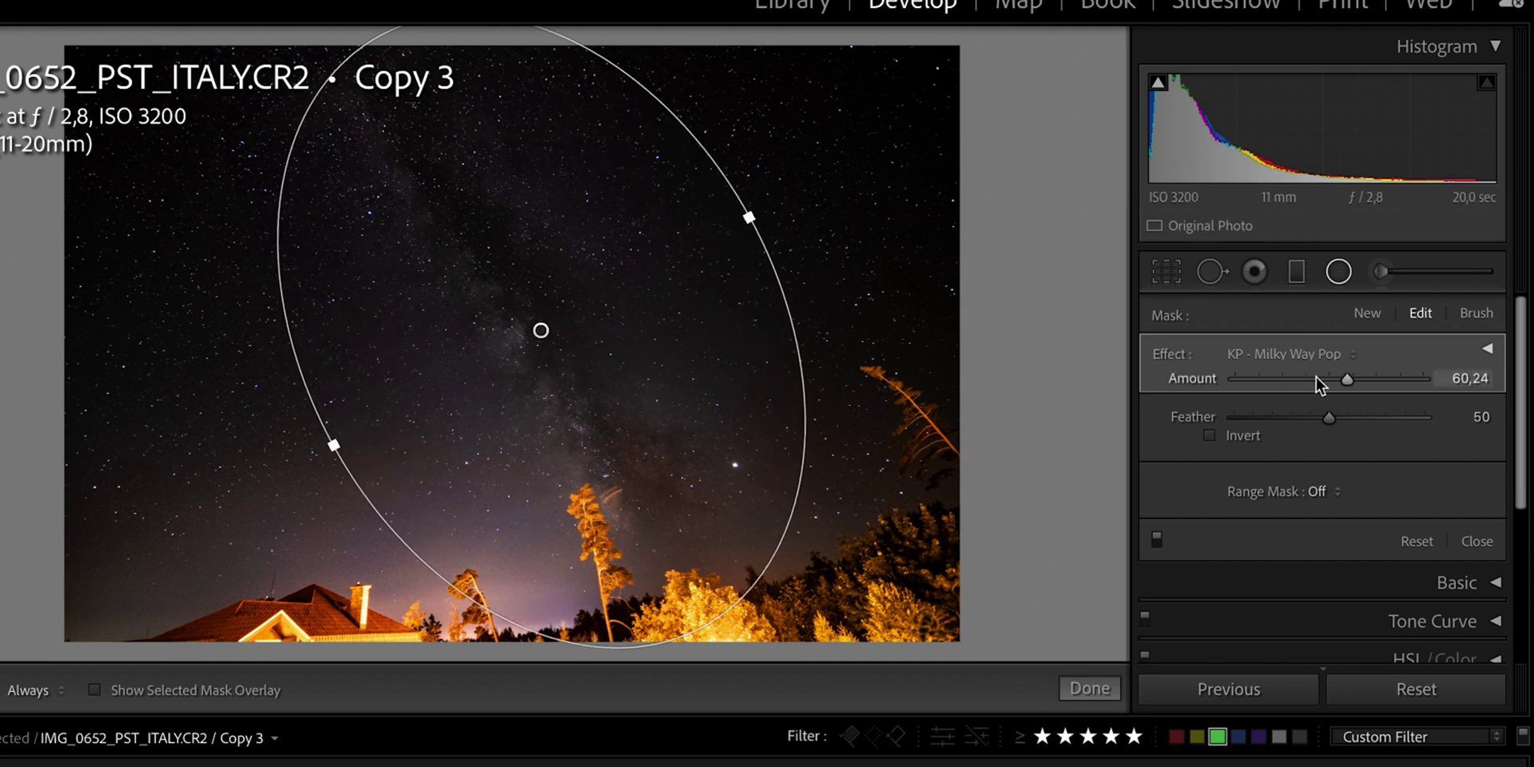
{"action": "left_click_drag", "start_coordinate": [1346, 382], "coordinate": [1286, 390]}
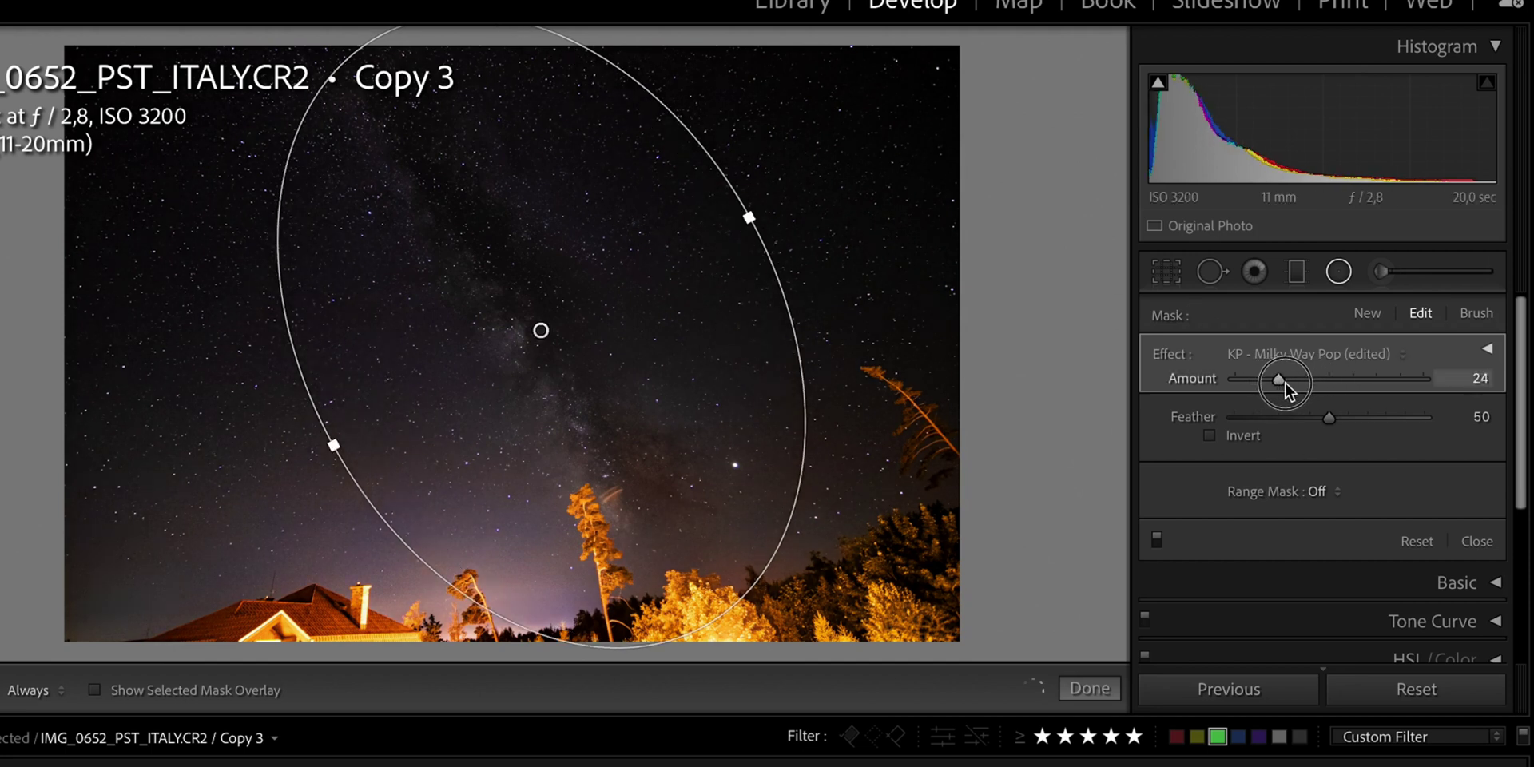
{"action": "left_click", "coordinate": [1090, 688]}
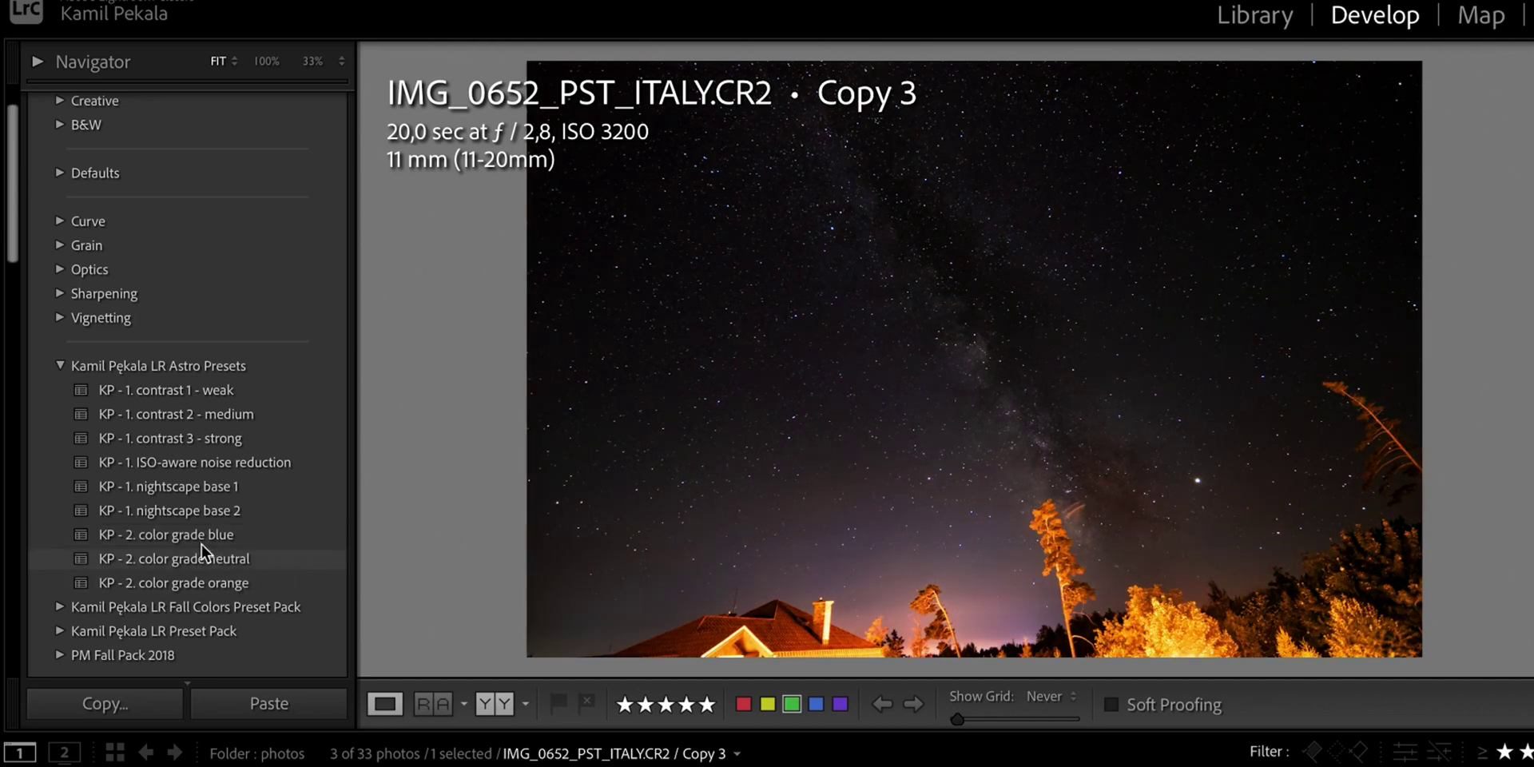
Apply the "KP - 2. color grade orange" preset and show the before/after comparison.
{"action": "left_click", "coordinate": [239, 583]}
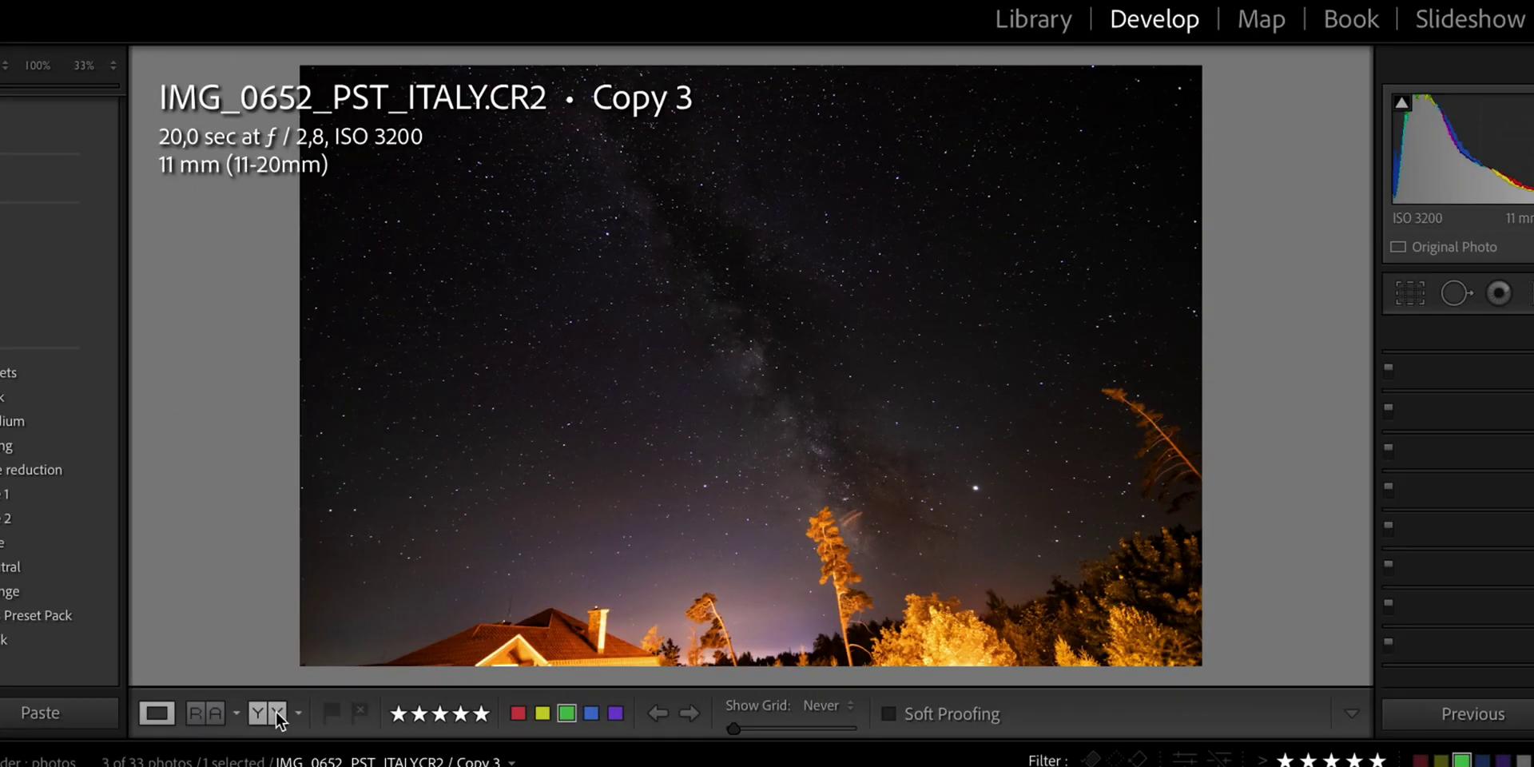
{"action": "left_click", "coordinate": [275, 710]}
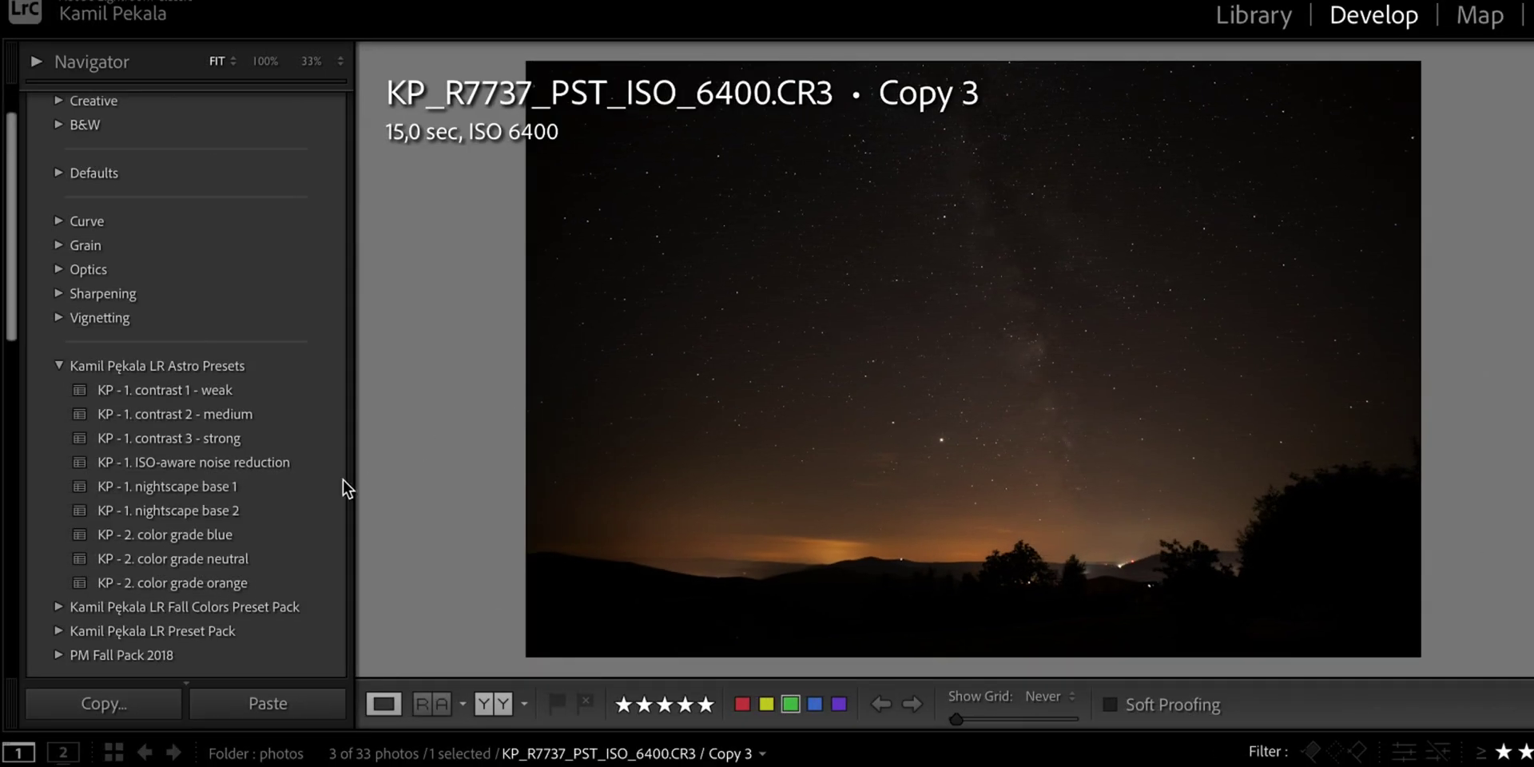
Apply the "KP - 1. nightscape base 2" preset to KP_R7737_PST_ISO_6400.CR3 and open the Profile Browser.
{"action": "left_click", "coordinate": [272, 486]}
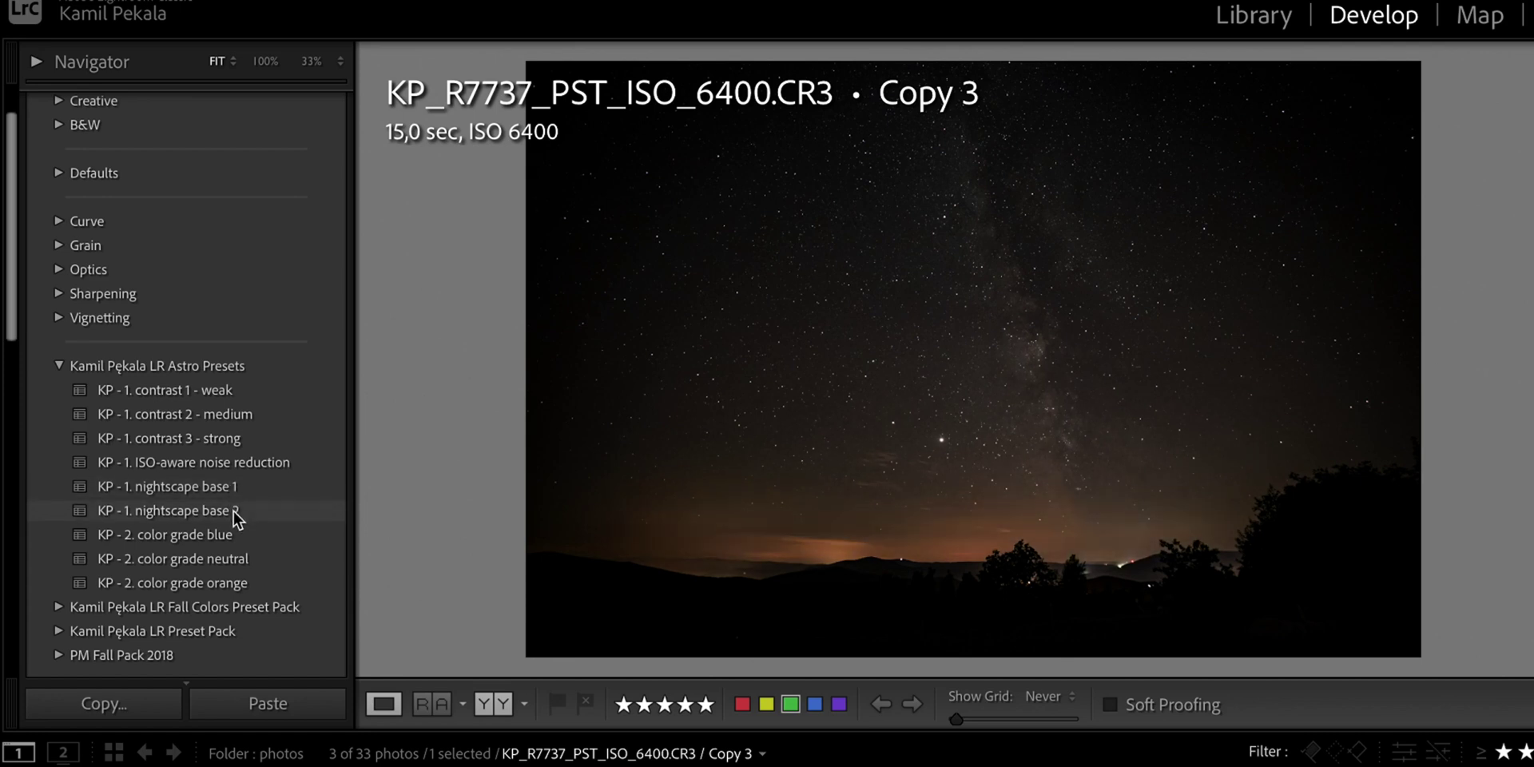
{"action": "left_click", "coordinate": [181, 515]}
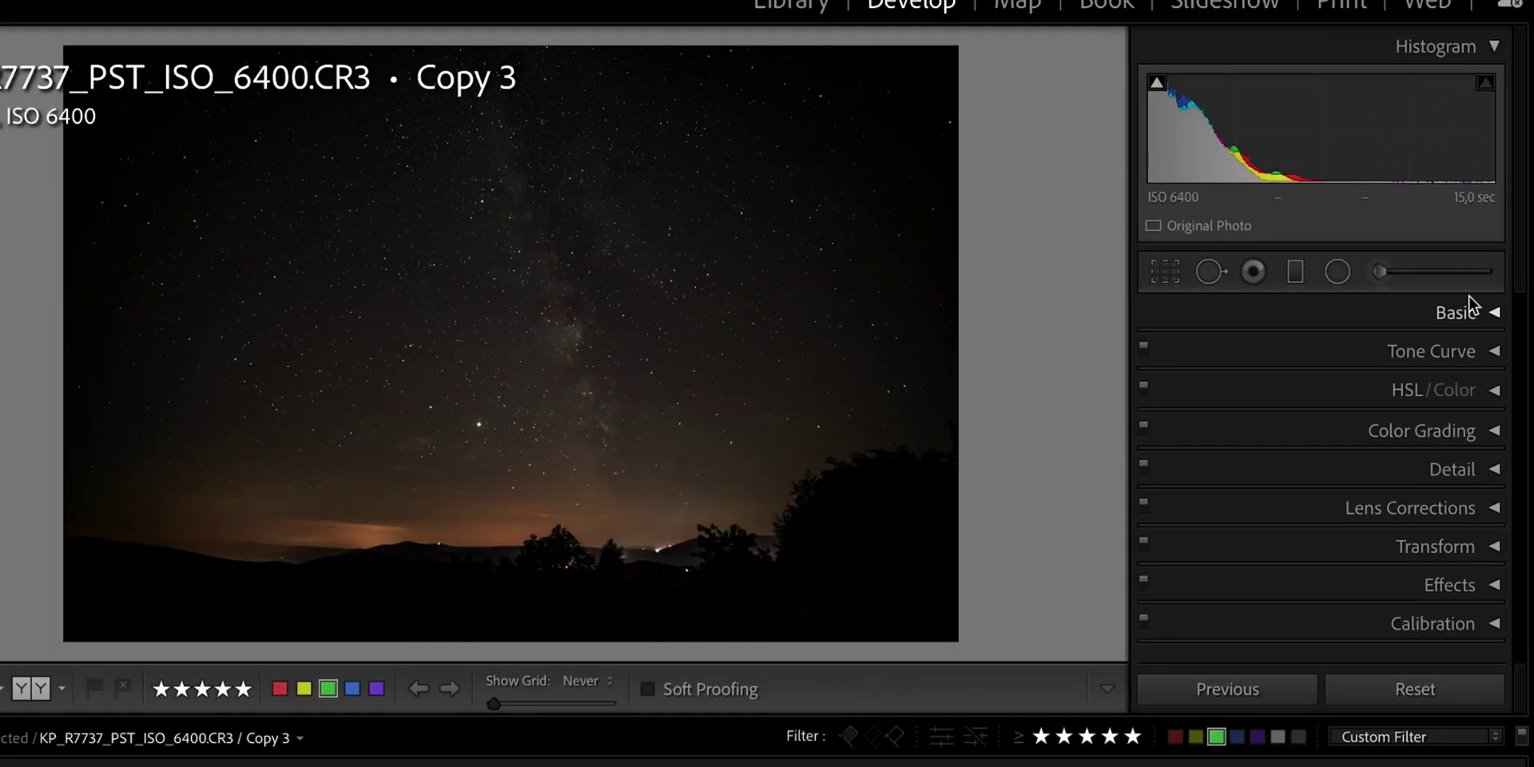
{"action": "left_click", "coordinate": [1494, 313]}
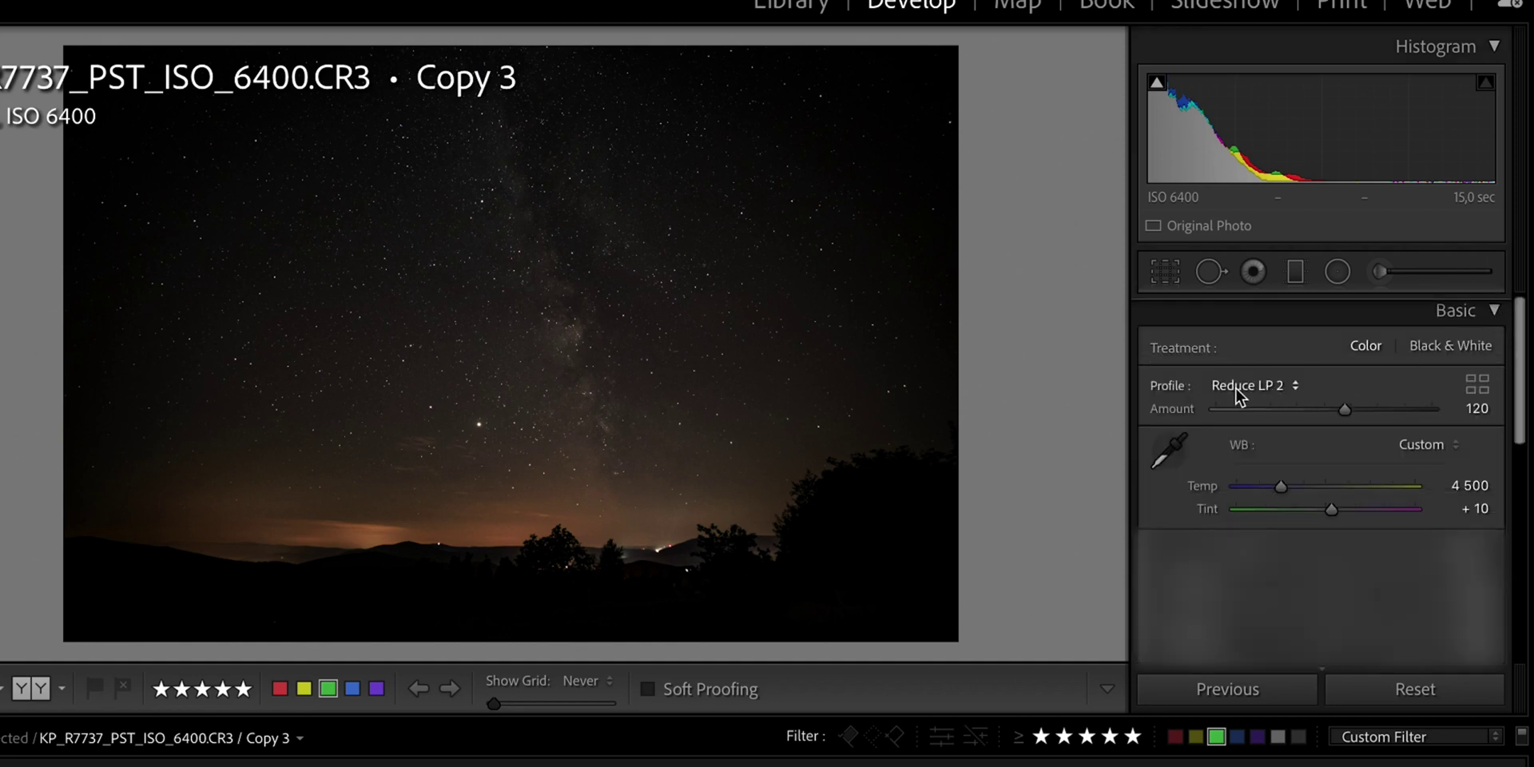
{"action": "left_click", "coordinate": [1479, 381]}
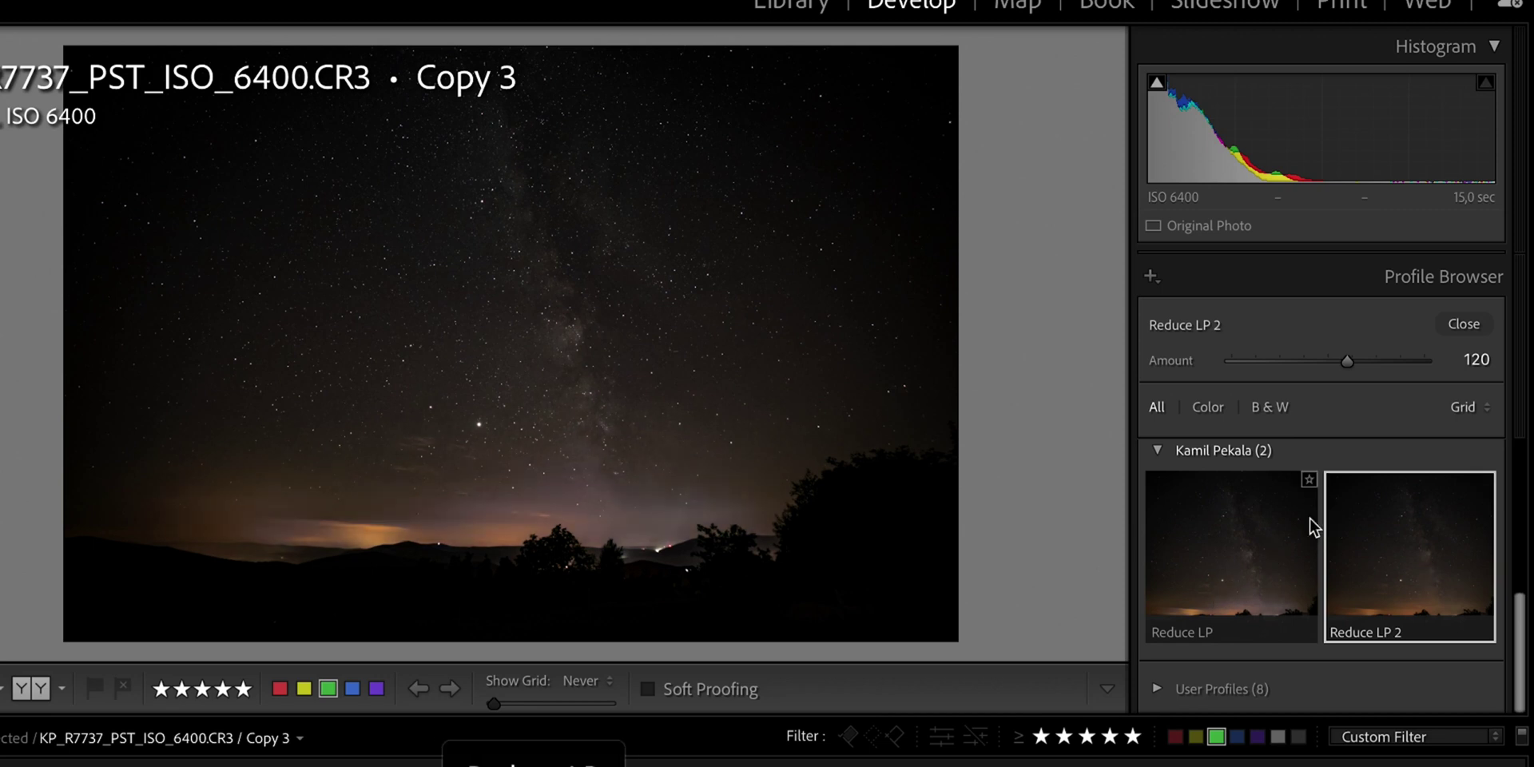
Compare the Reduce LP 2 profile at amount 0, return it to 120 and close the Profile Browser.
{"action": "left_click", "coordinate": [1158, 450]}
{"action": "left_click_drag", "start_coordinate": [1349, 360], "coordinate": [1215, 353]}
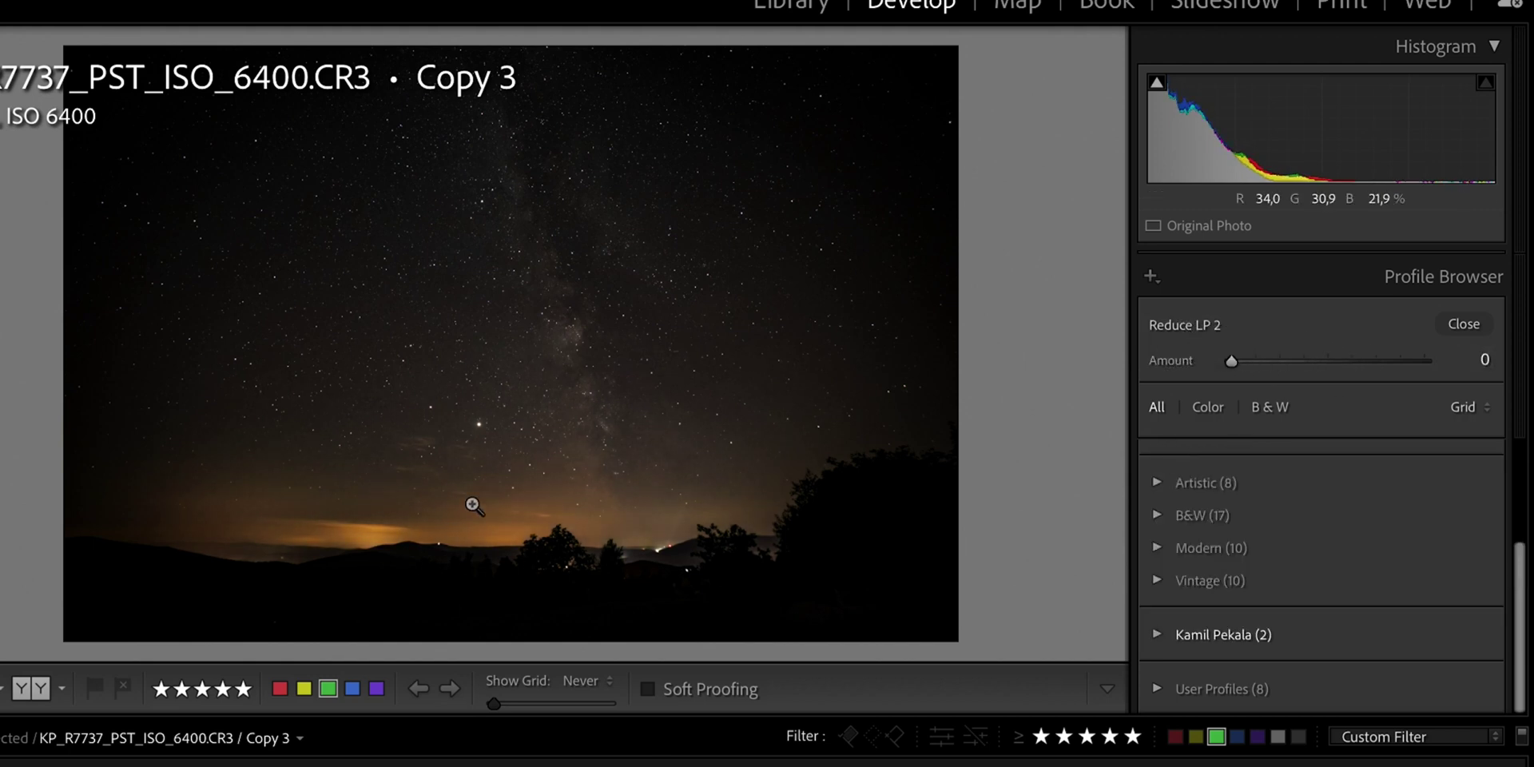
{"action": "left_click_drag", "start_coordinate": [1234, 362], "coordinate": [1350, 358]}
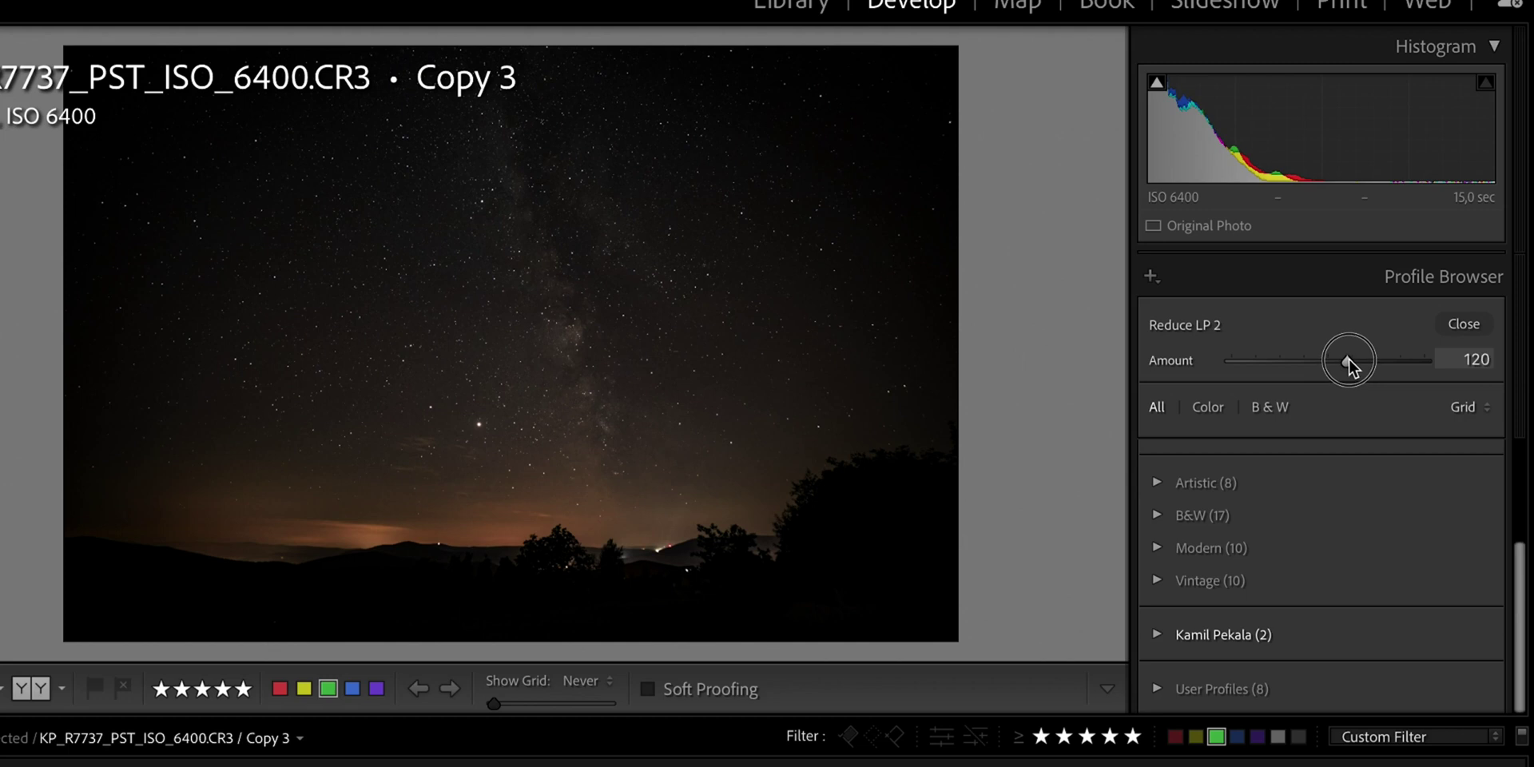
{"action": "left_click", "coordinate": [1464, 323]}
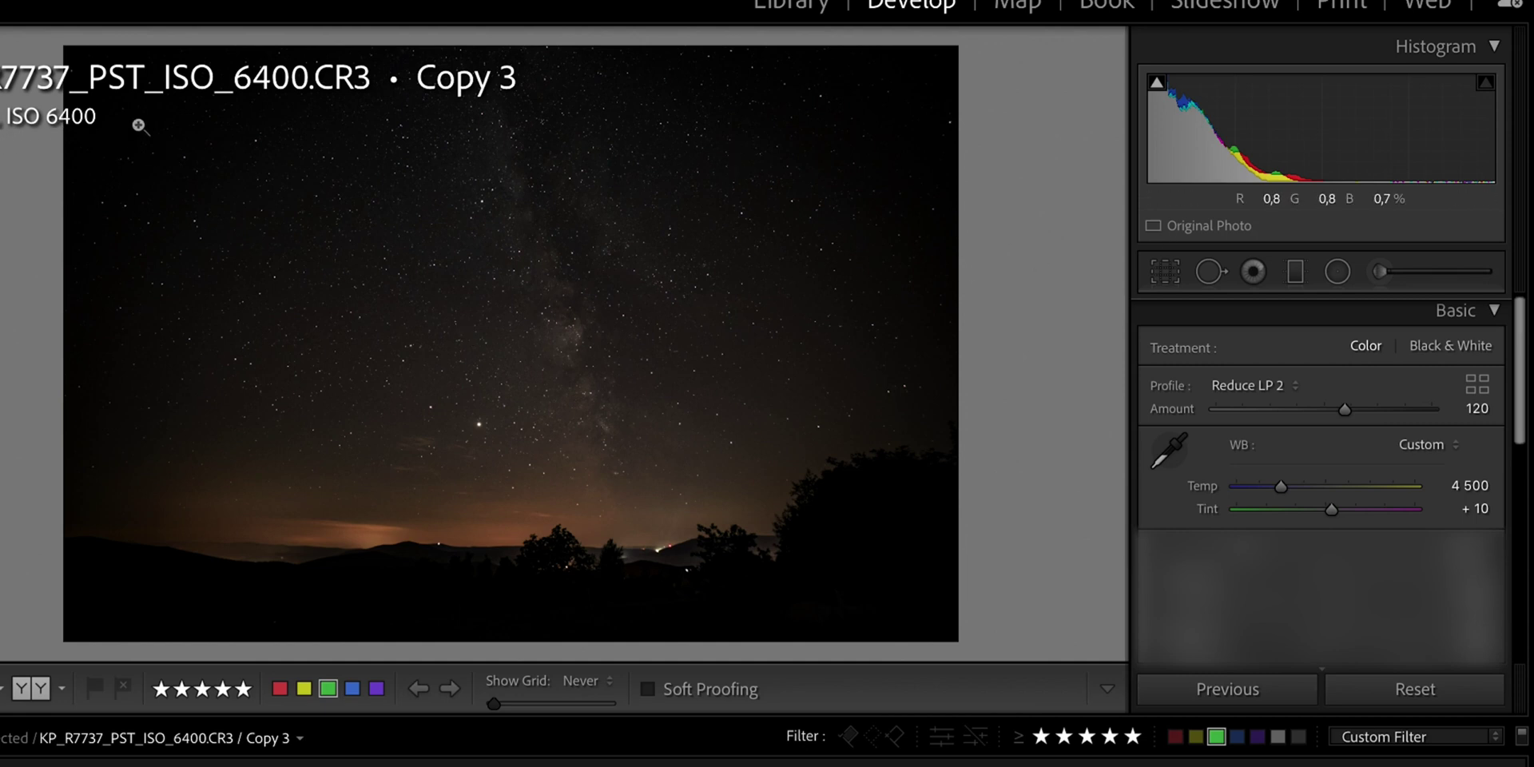
Set the lens correction profile to make Venus Optics and model Venus Optics Laowa 15mm F2 Zero-D.
{"action": "left_click", "coordinate": [1494, 313]}
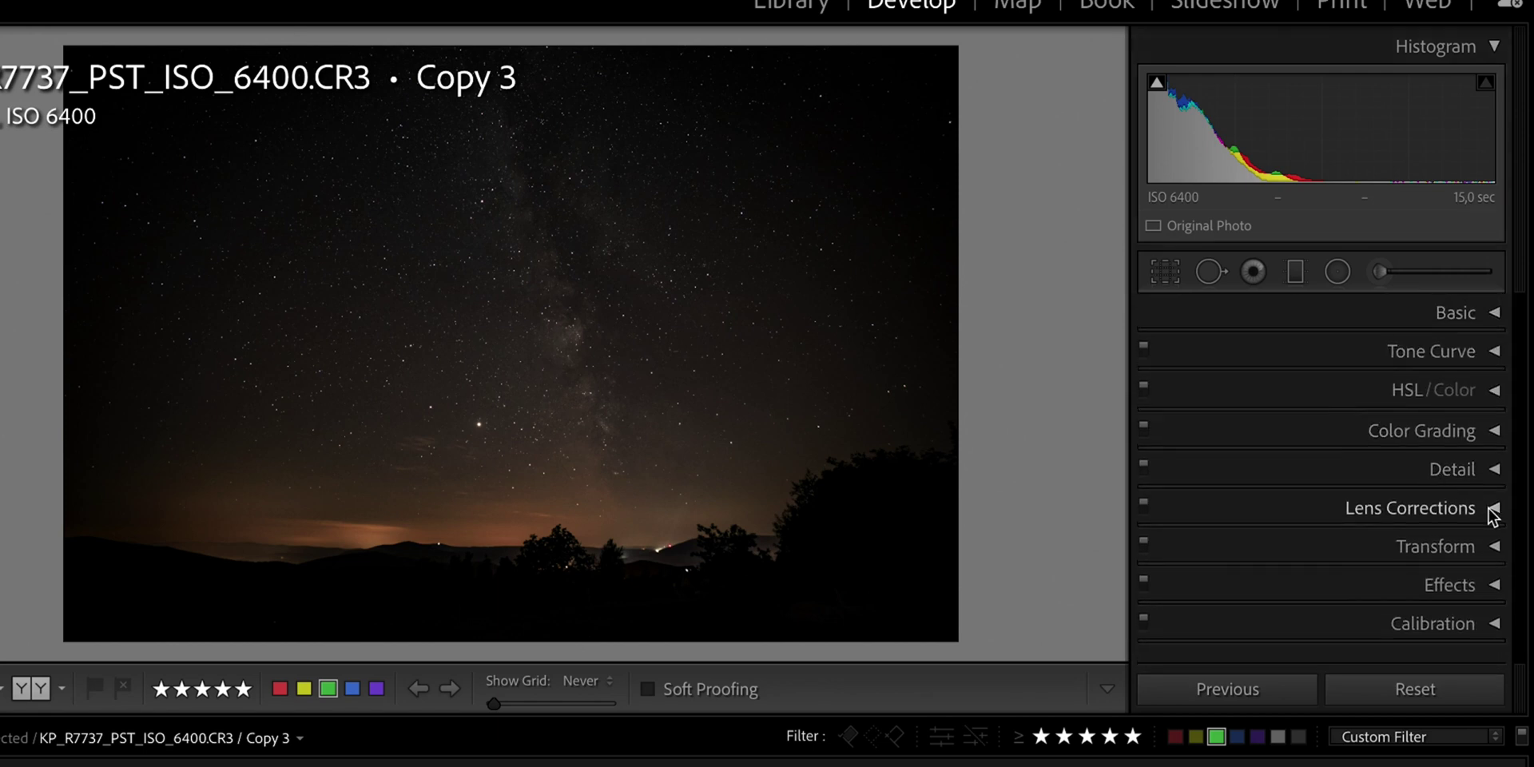
{"action": "left_click", "coordinate": [1493, 510]}
{"action": "scroll", "coordinate": [1416, 603], "scroll_direction": "down", "scroll_amount": 3}
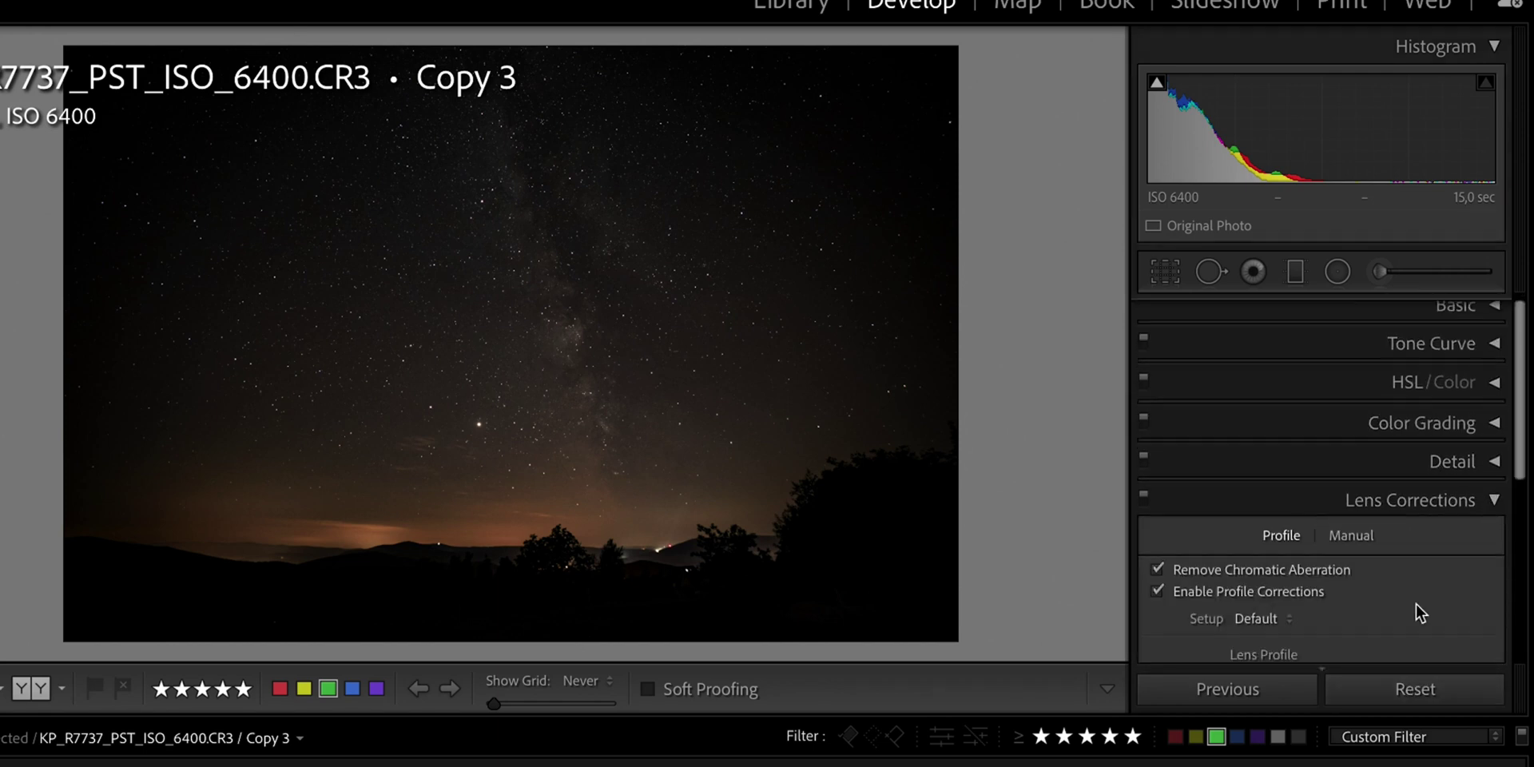
{"action": "left_click", "coordinate": [1356, 579]}
{"action": "scroll", "coordinate": [1353, 722], "scroll_direction": "down", "scroll_amount": 5}
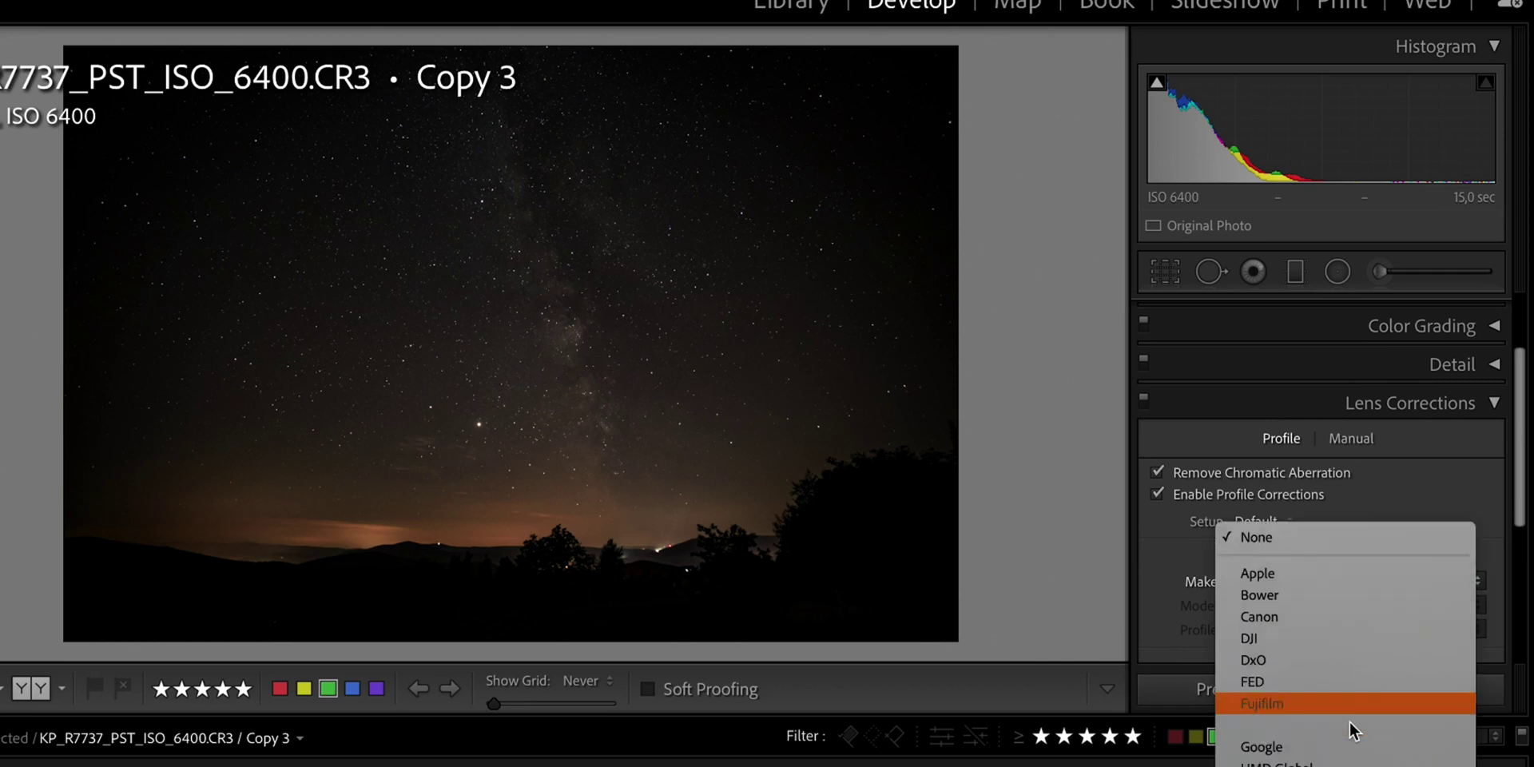
{"action": "scroll", "coordinate": [1350, 723], "scroll_direction": "down", "scroll_amount": 3}
{"action": "left_click", "coordinate": [1354, 683]}
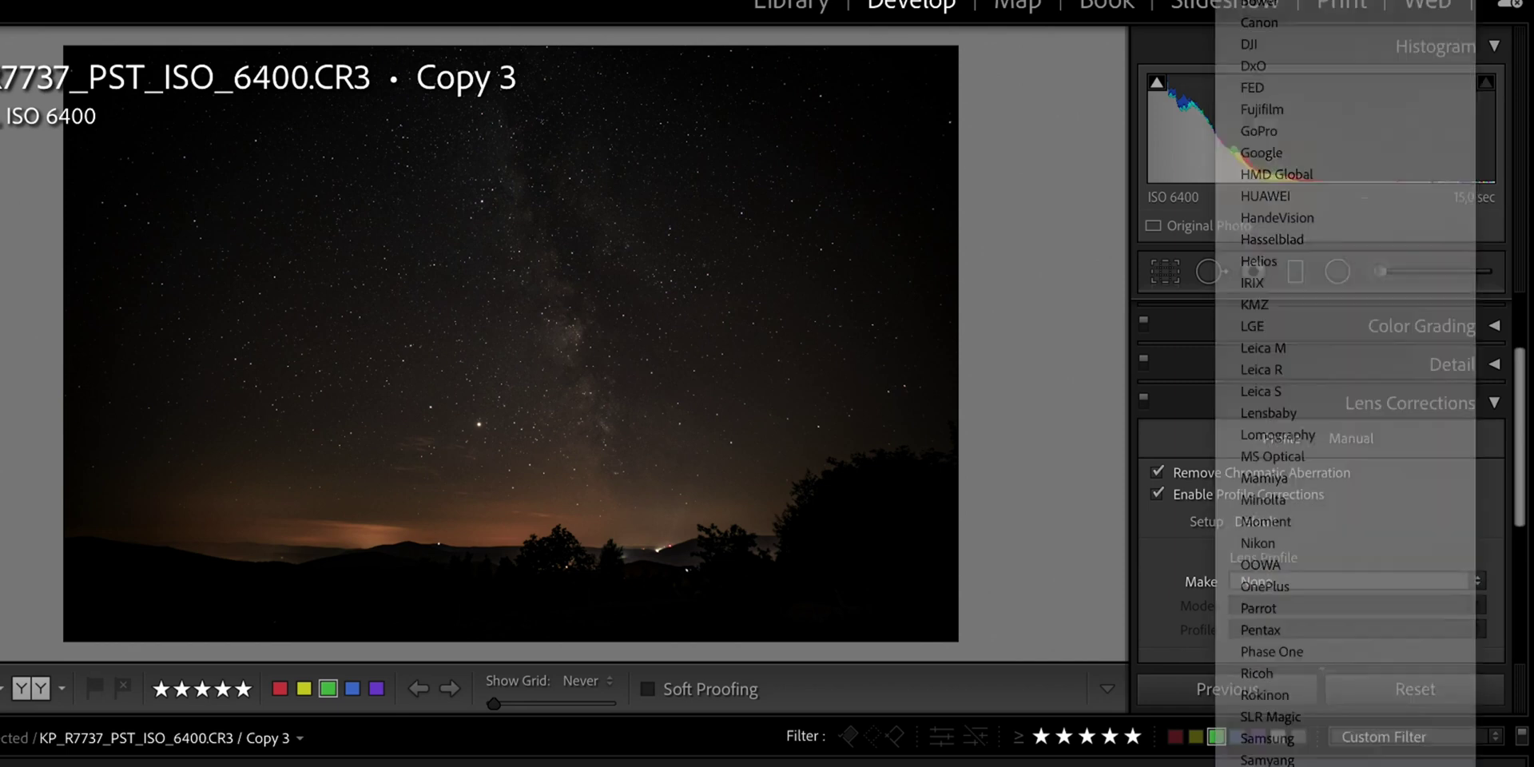
{"action": "left_click", "coordinate": [1363, 607]}
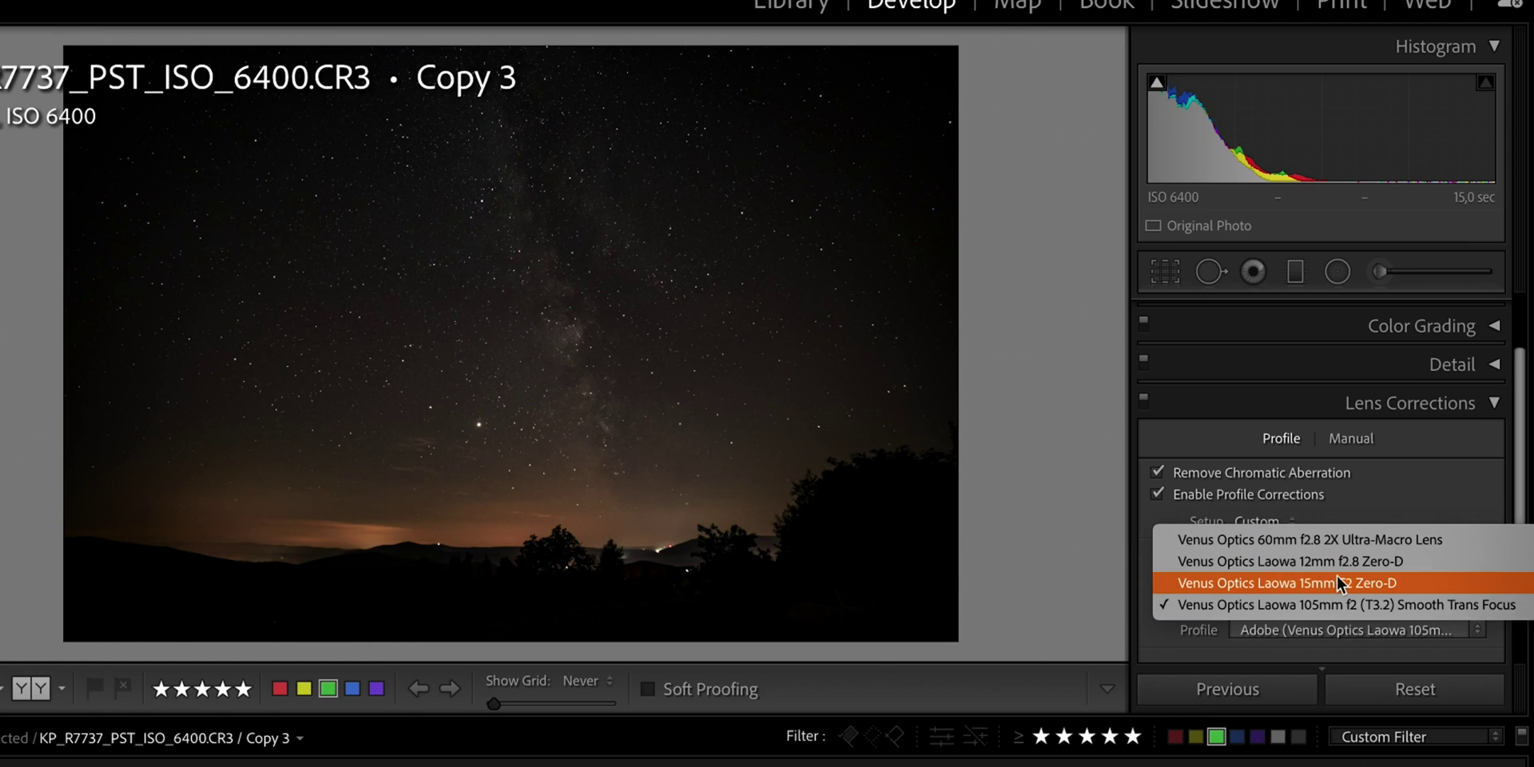
{"action": "left_click", "coordinate": [1349, 579]}
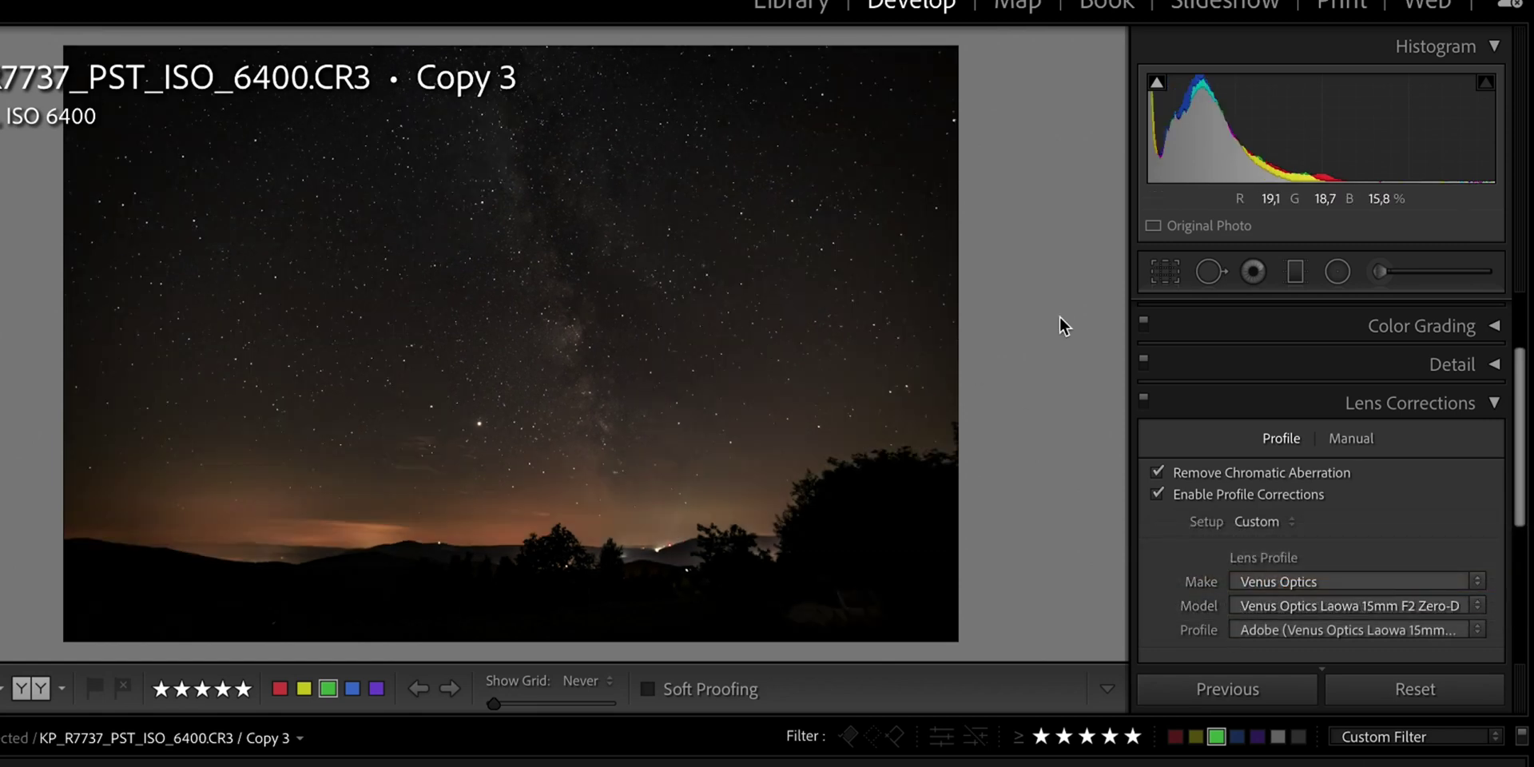
{"action": "left_click", "coordinate": [1494, 403]}
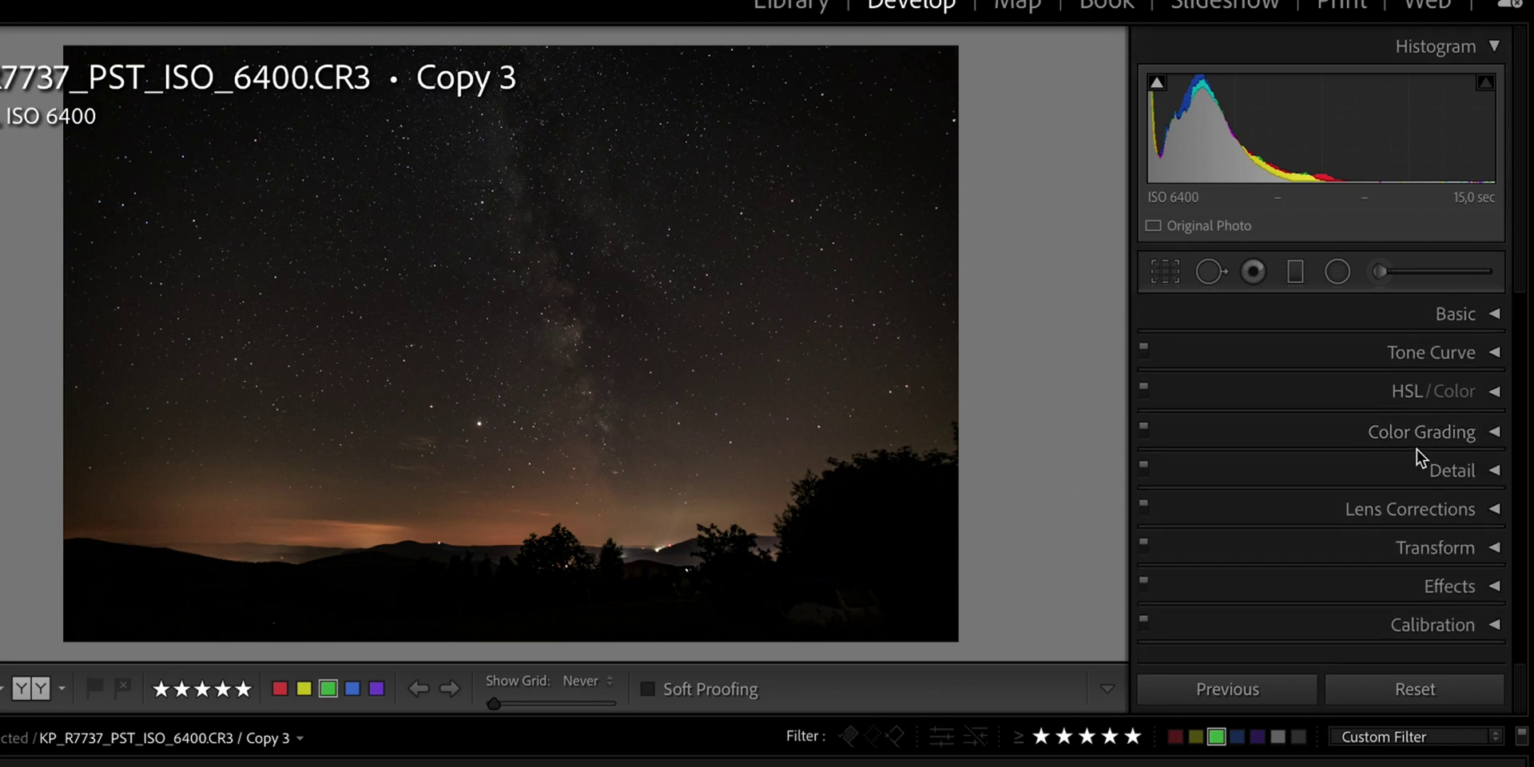
Paint along the Milky Way with a "KP - Milky Way Pop" adjustment brush at amount 60.
{"action": "left_click", "coordinate": [1415, 275]}
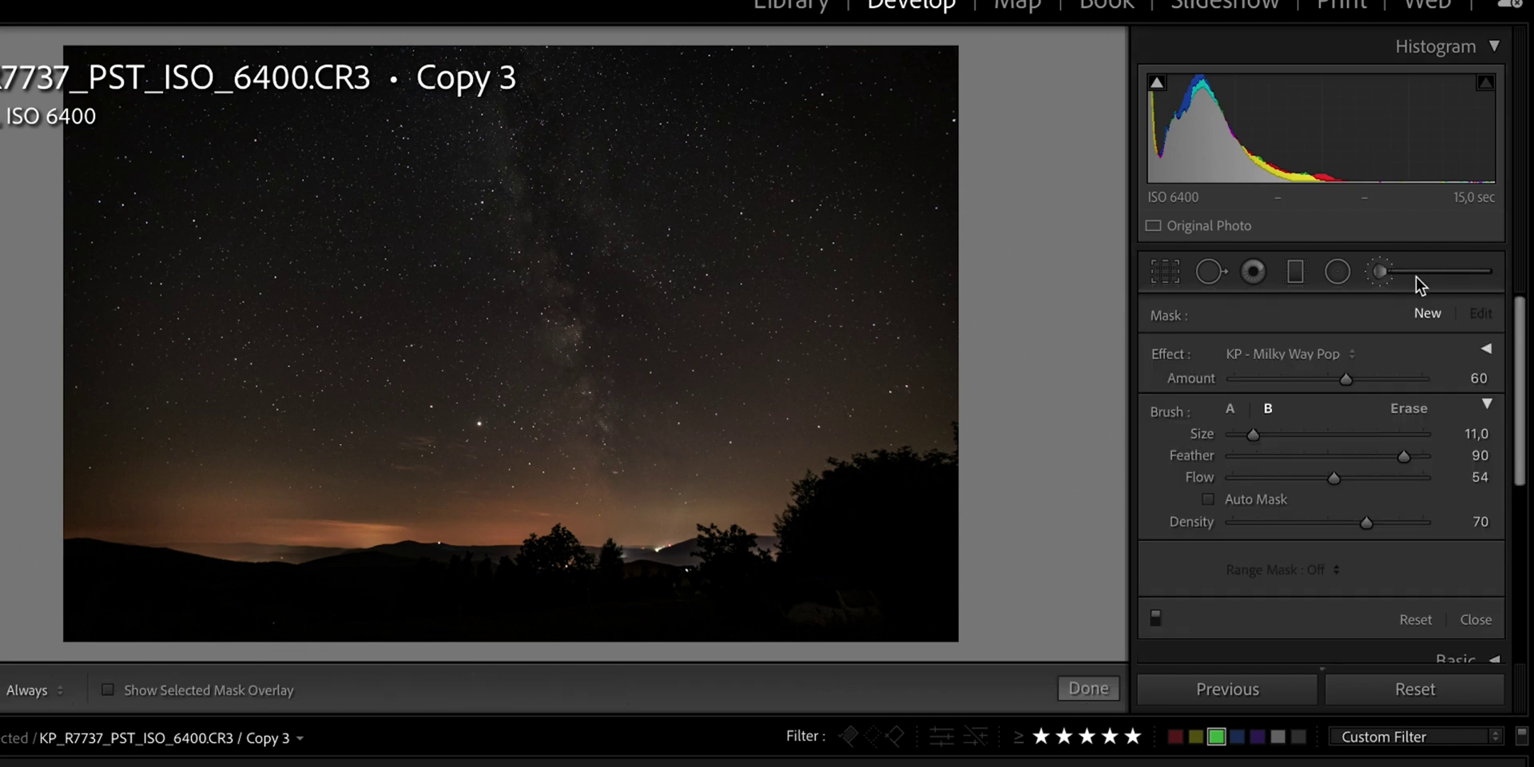
{"action": "left_click", "coordinate": [1297, 352]}
{"action": "left_click", "coordinate": [1298, 354]}
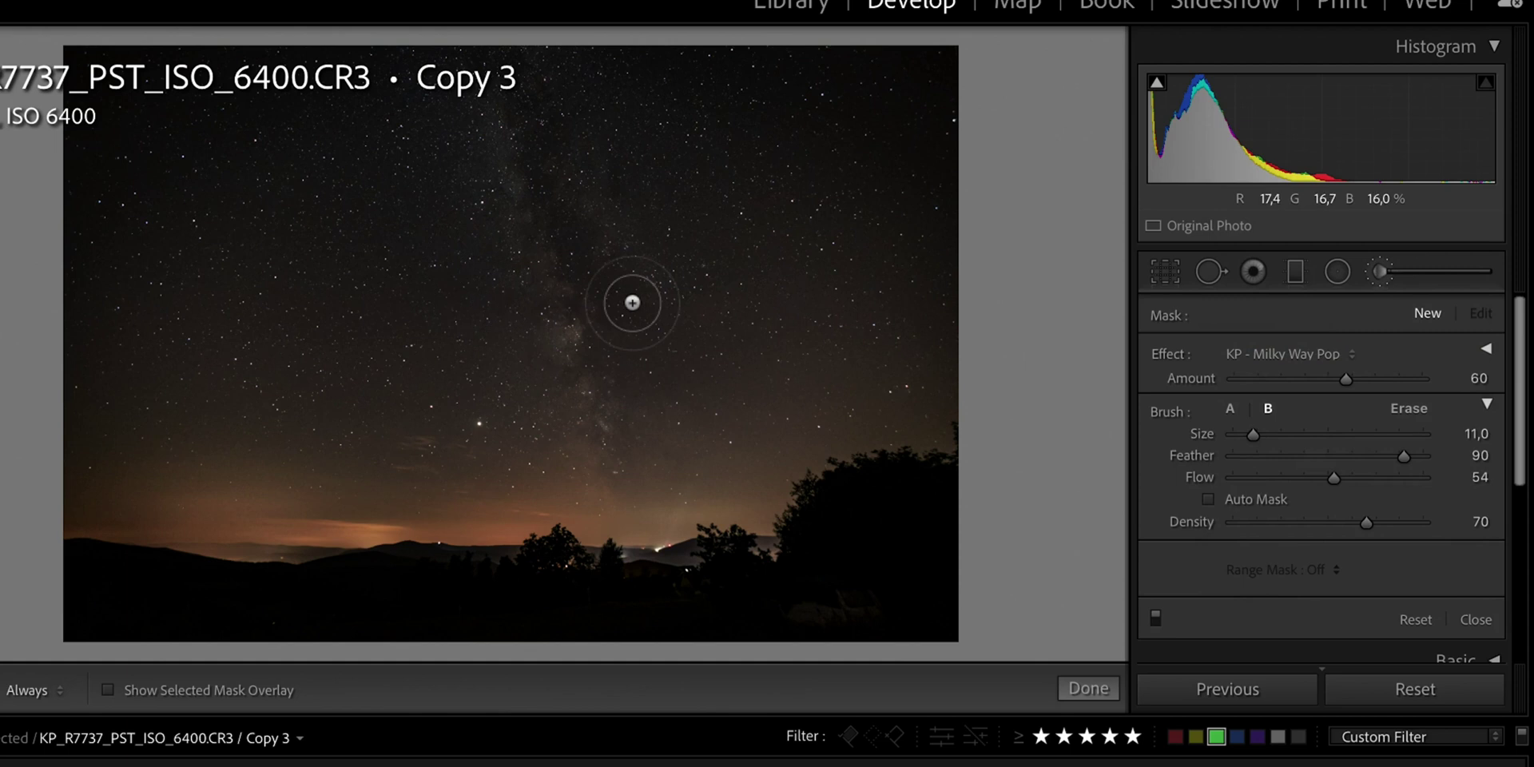
{"action": "left_click_drag", "start_coordinate": [632, 303], "coordinate": [575, 343]}
{"action": "key", "text": "h"}
{"action": "mouse_move", "coordinate": [558, 213]}
{"action": "left_mouse_down"}
{"action": "mouse_move", "coordinate": [513, 143]}
{"action": "mouse_move", "coordinate": [609, 445]}
{"action": "mouse_move", "coordinate": [616, 295]}
{"action": "mouse_move", "coordinate": [578, 199]}
{"action": "mouse_move", "coordinate": [620, 409]}
{"action": "left_mouse_up"}
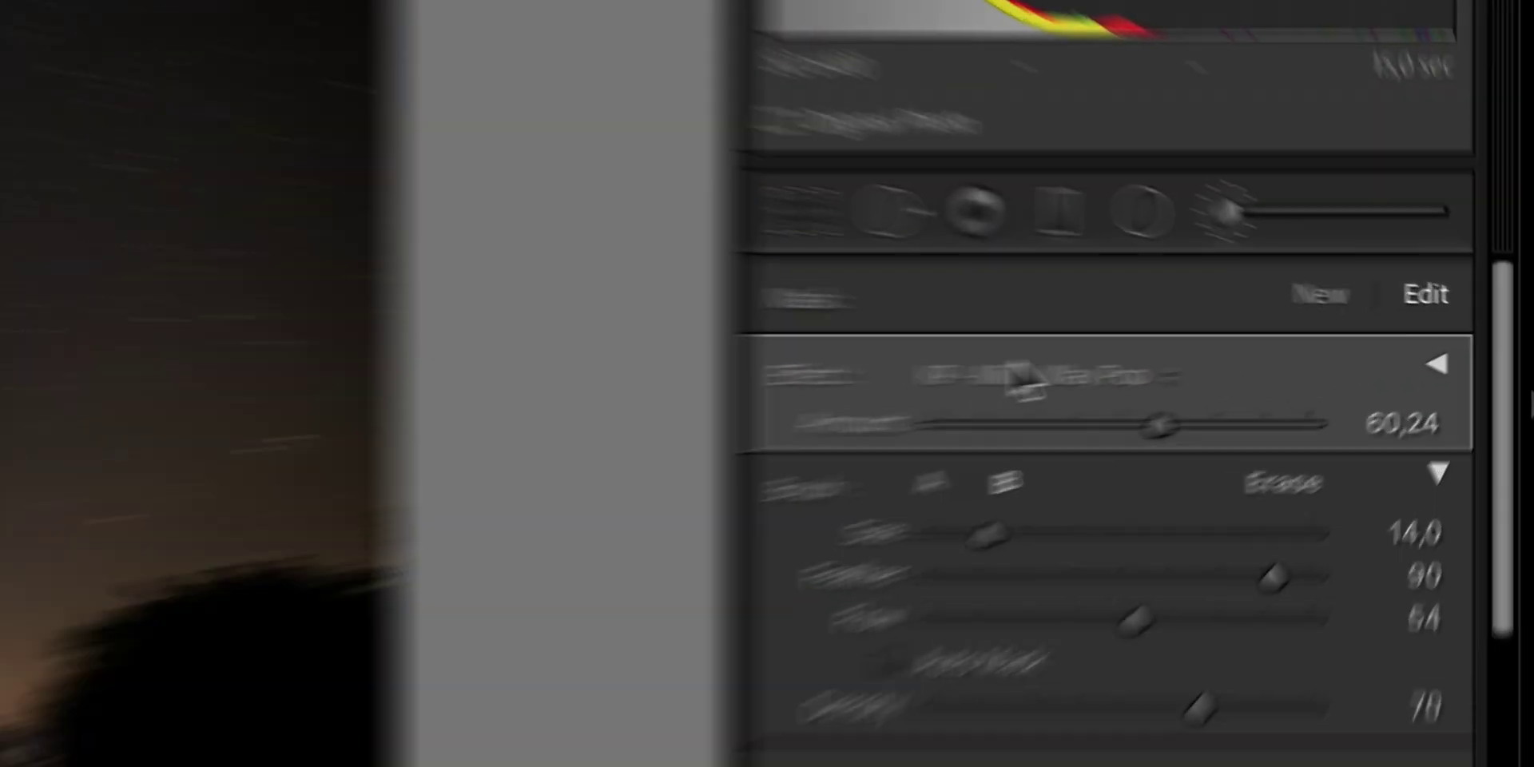
Paint the Milky Way core and its edges with a new size 9 "KP - Micro contrast" brush at amount 80.
{"action": "left_click", "coordinate": [1303, 351]}
{"action": "left_click", "coordinate": [991, 377]}
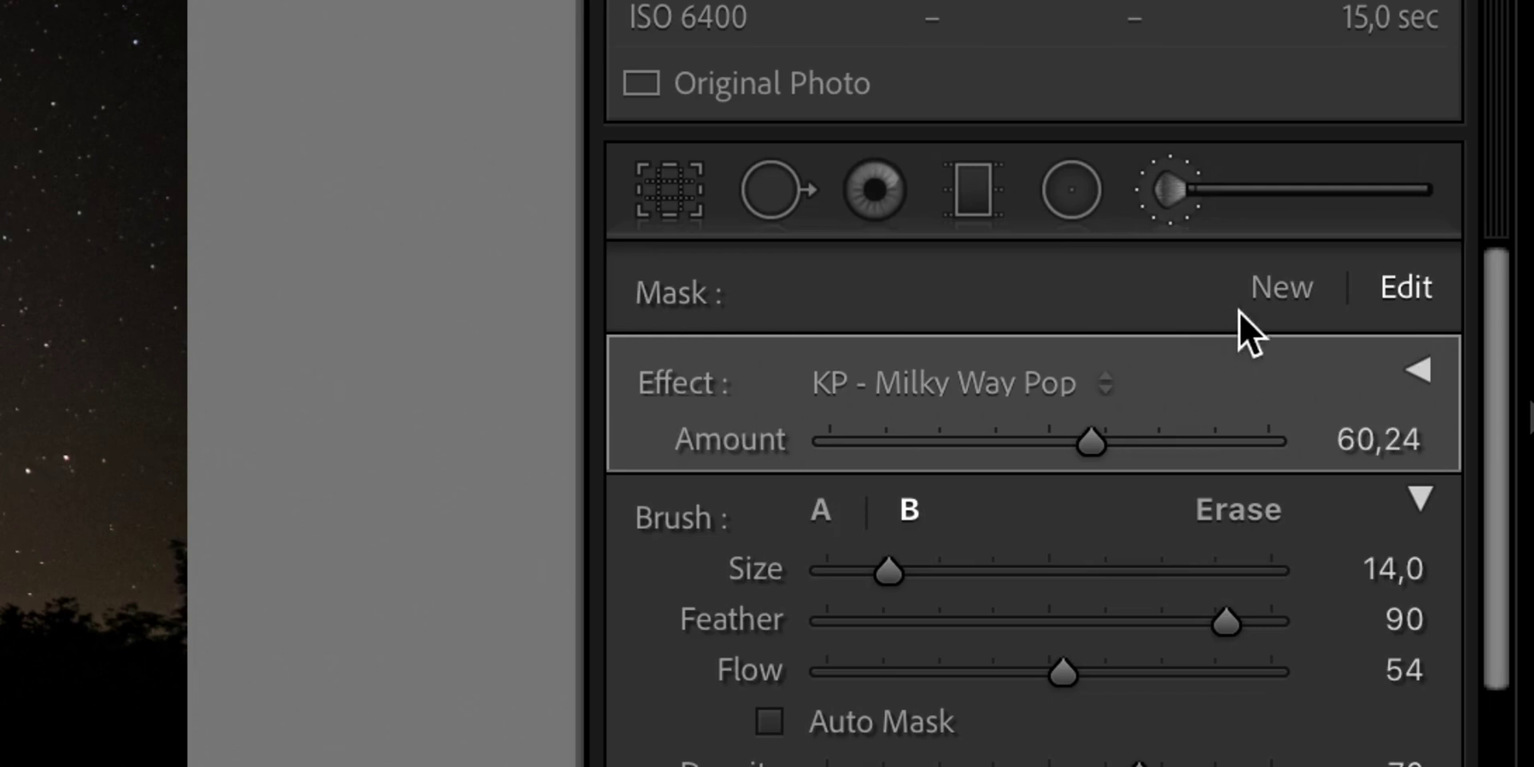
{"action": "left_click", "coordinate": [1284, 297]}
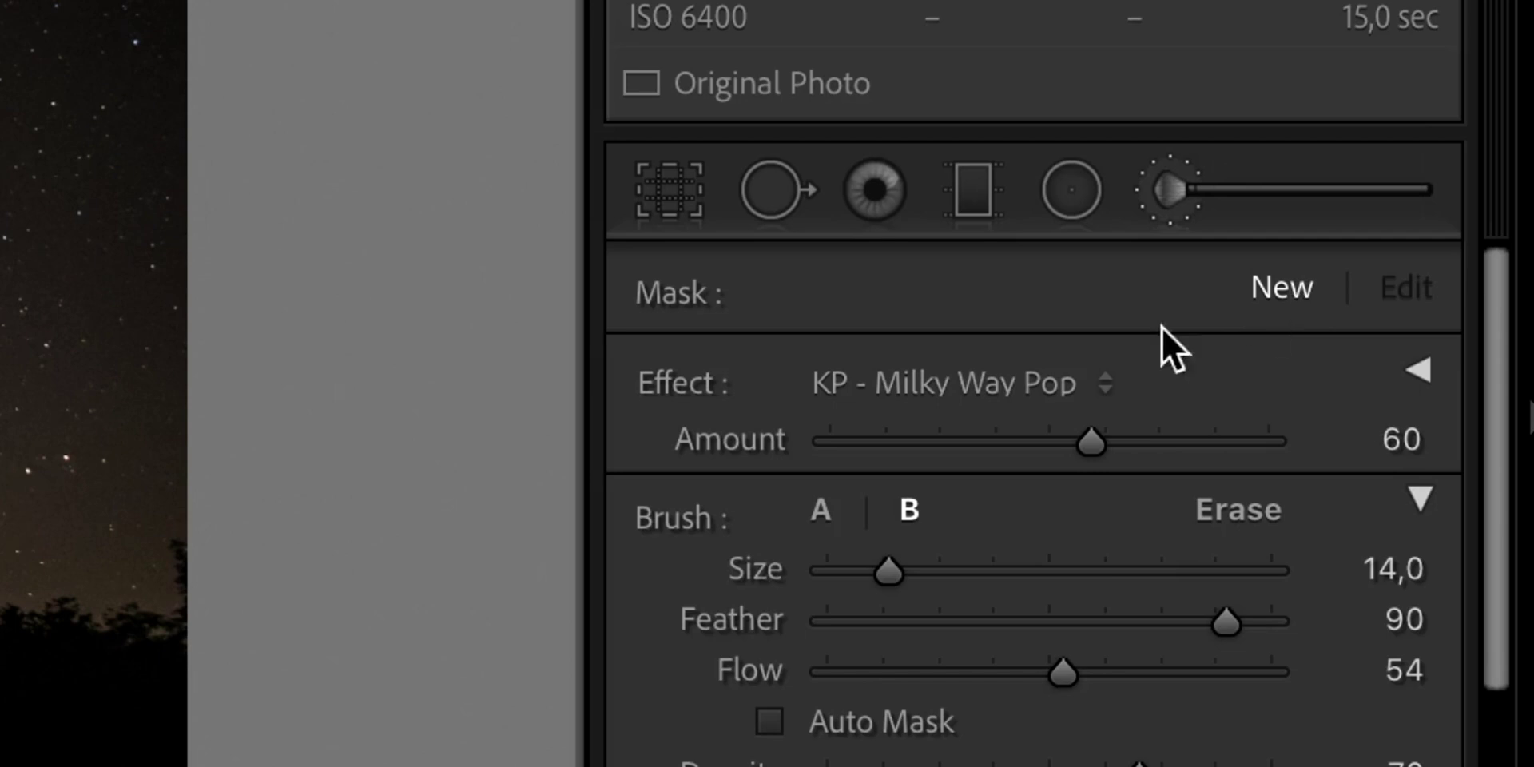
{"action": "left_click", "coordinate": [1029, 383]}
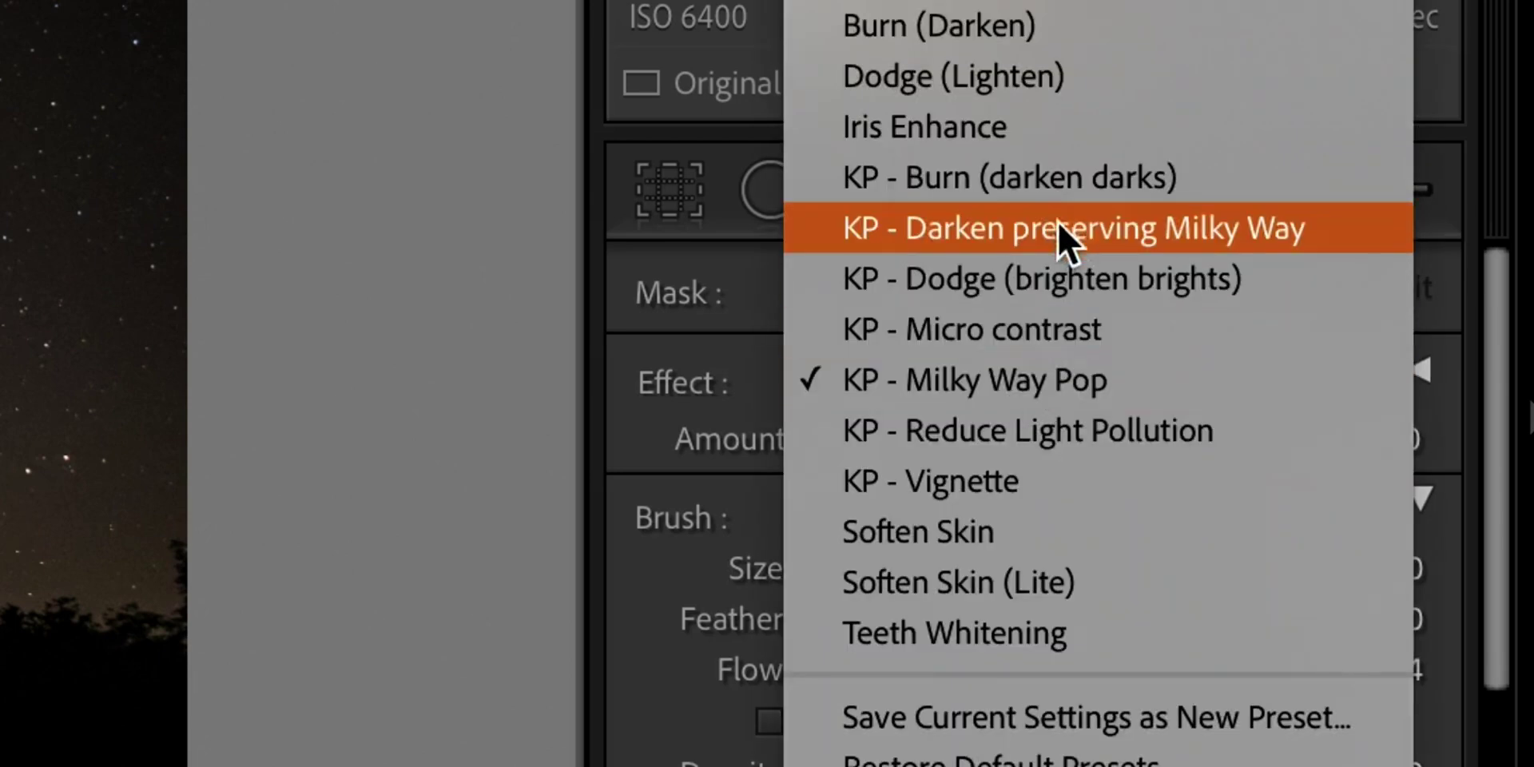
{"action": "left_click", "coordinate": [1069, 328]}
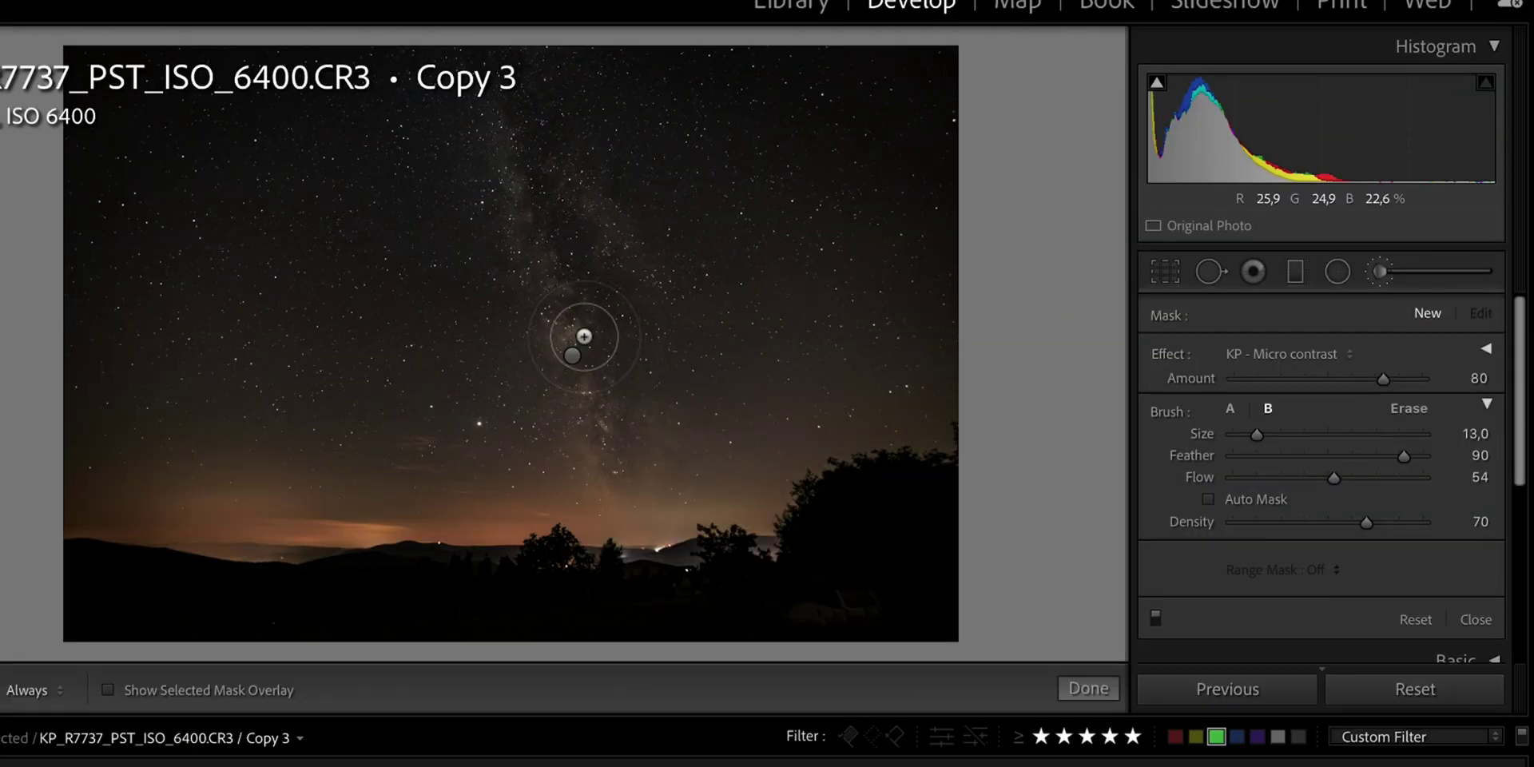
{"action": "scroll", "coordinate": [584, 336], "scroll_direction": "down", "scroll_amount": 2}
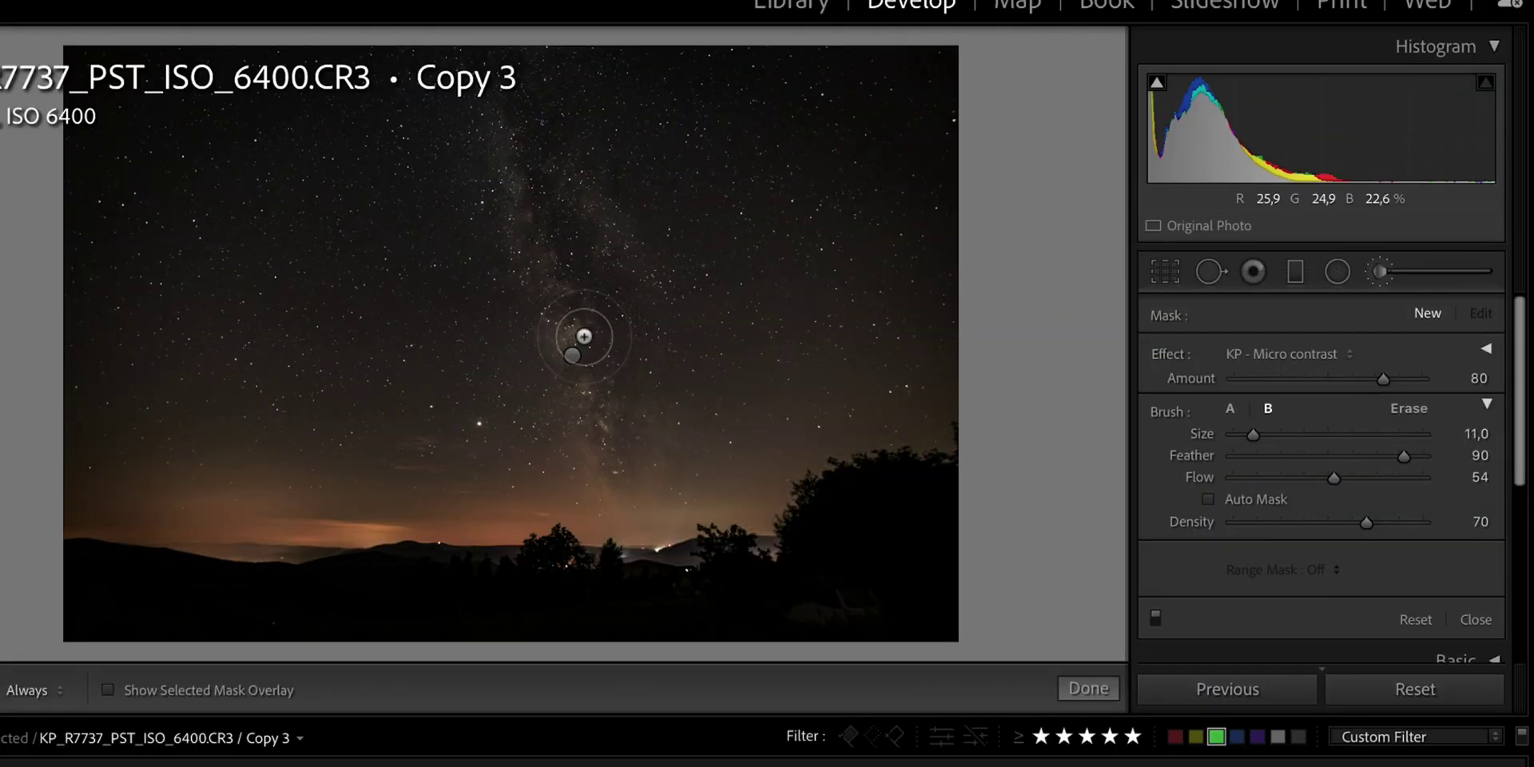
{"action": "left_click_drag", "start_coordinate": [575, 250], "coordinate": [546, 219]}
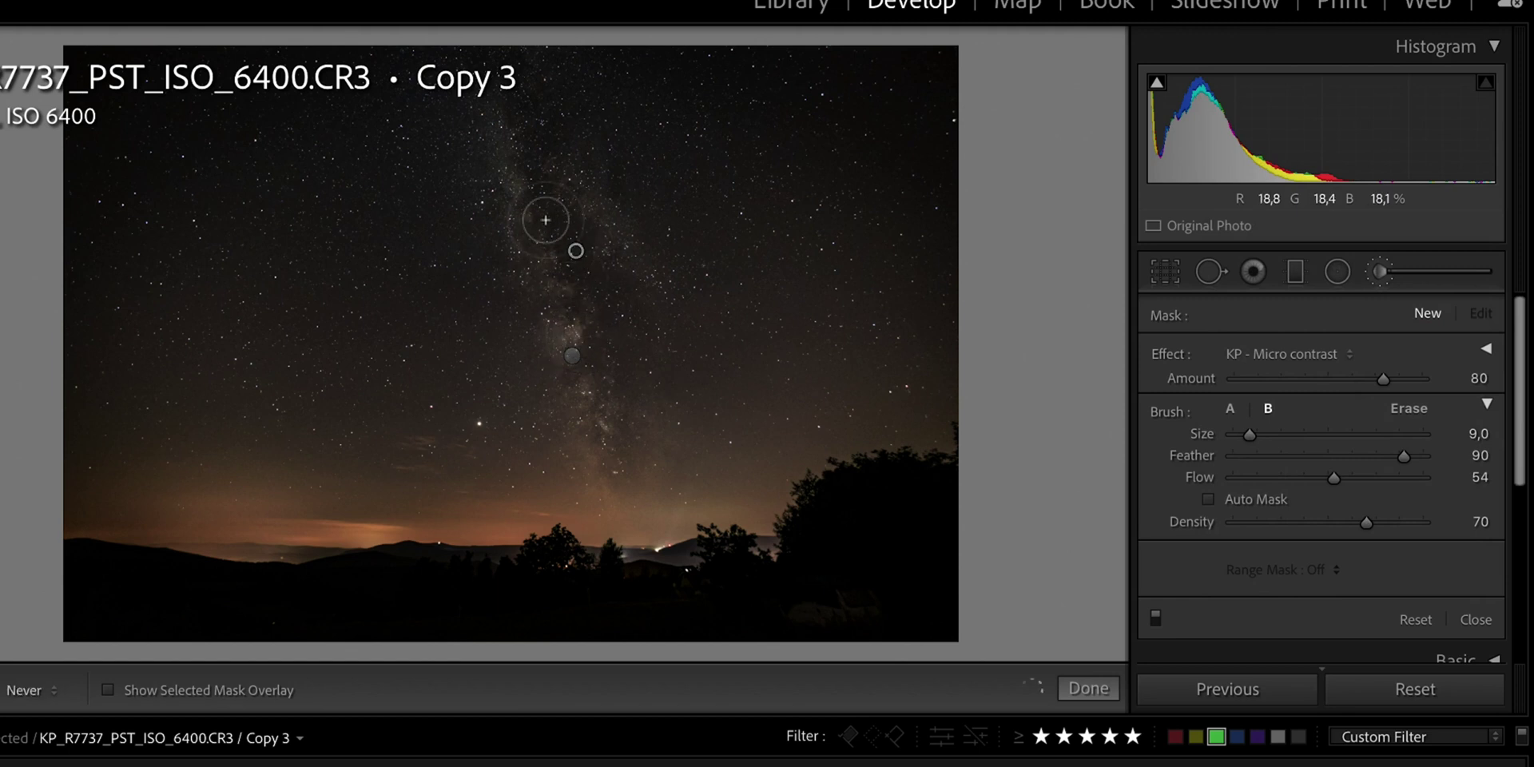
{"action": "left_click_drag", "start_coordinate": [599, 236], "coordinate": [612, 436]}
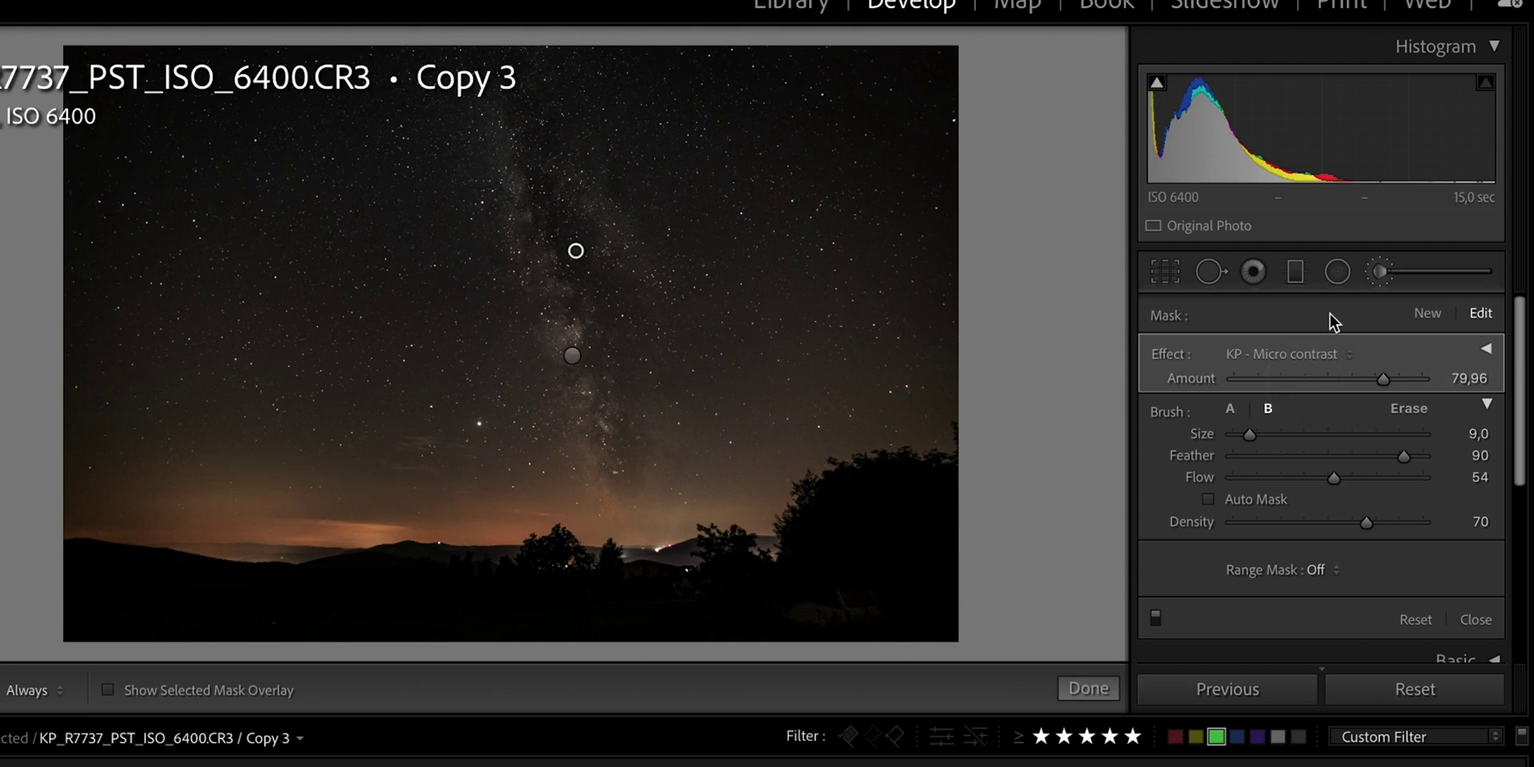
Paint the sky above the horizon with a new size 14 "KP - Reduce Light Pollution" brush at amount 26 and finish it.
{"action": "left_click", "coordinate": [1427, 312]}
{"action": "left_click", "coordinate": [1294, 353]}
{"action": "left_click", "coordinate": [1355, 397]}
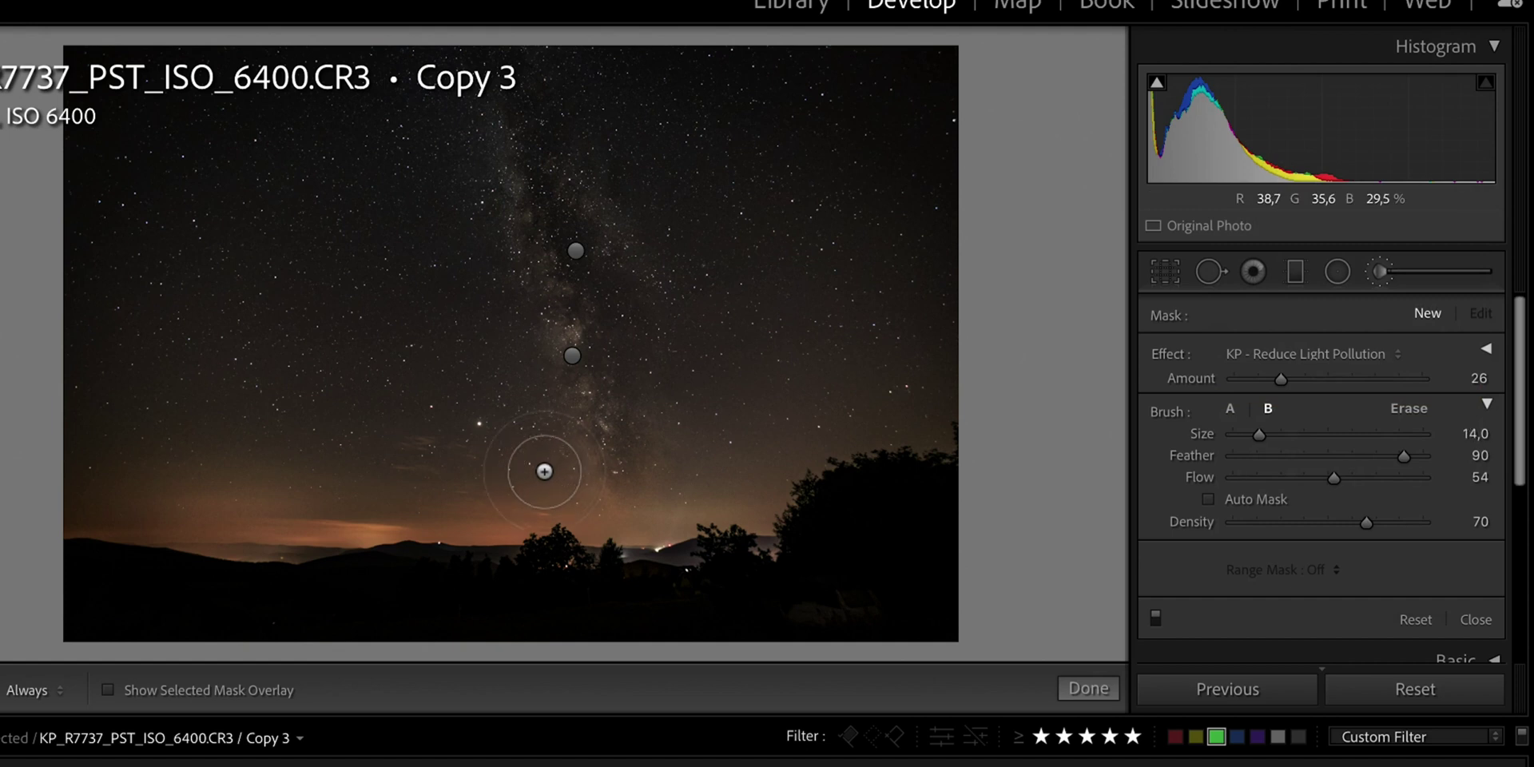
{"action": "mouse_move", "coordinate": [332, 476]}
{"action": "left_mouse_down"}
{"action": "mouse_move", "coordinate": [131, 486]}
{"action": "mouse_move", "coordinate": [729, 471]}
{"action": "mouse_move", "coordinate": [875, 439]}
{"action": "mouse_move", "coordinate": [768, 480]}
{"action": "mouse_move", "coordinate": [967, 414]}
{"action": "left_mouse_up"}
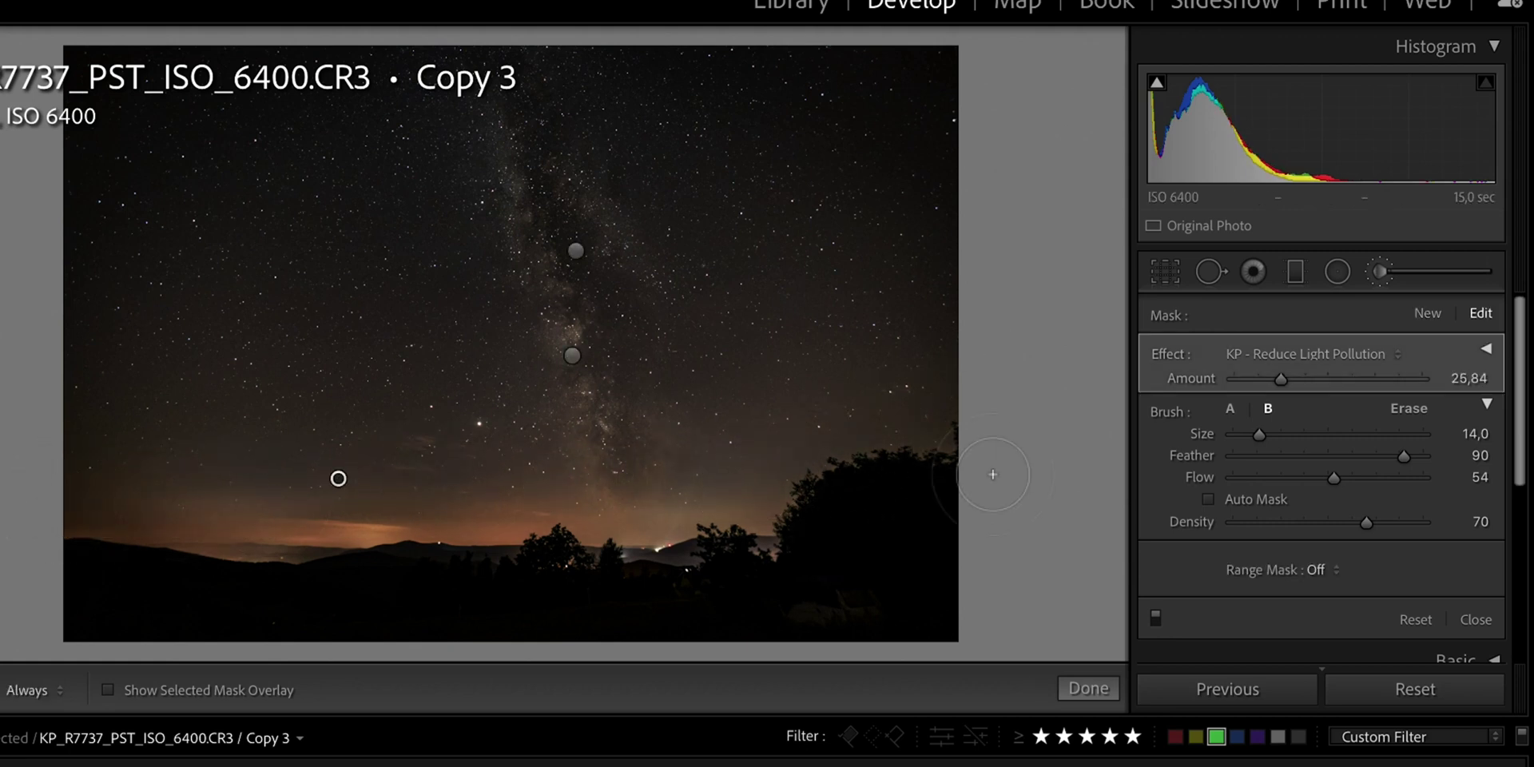
{"action": "left_click", "coordinate": [1105, 692]}
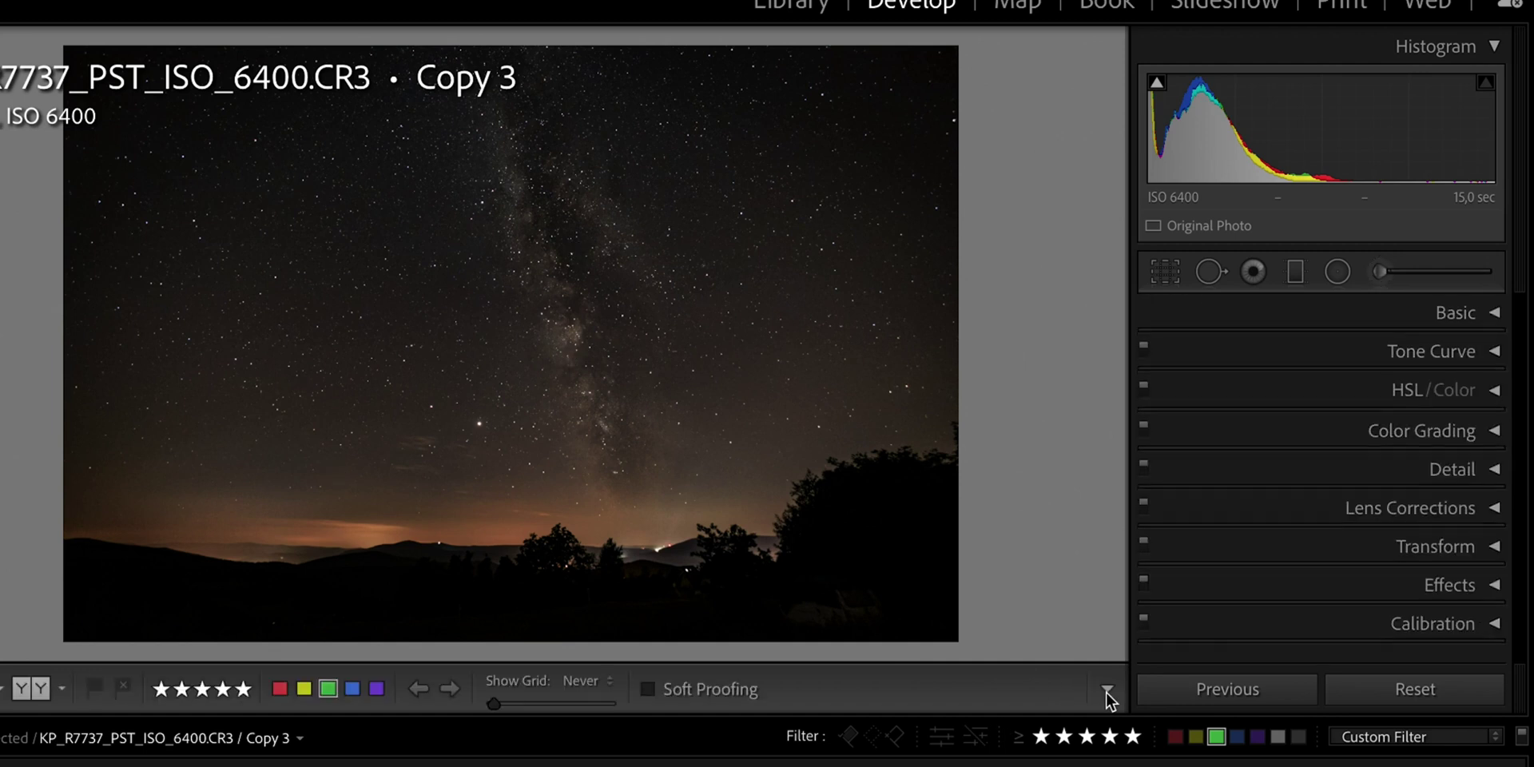
Add a large tilted radial filter around the Milky Way with the "KP - Vignette" effect at amount 20.
{"action": "left_click", "coordinate": [1339, 273]}
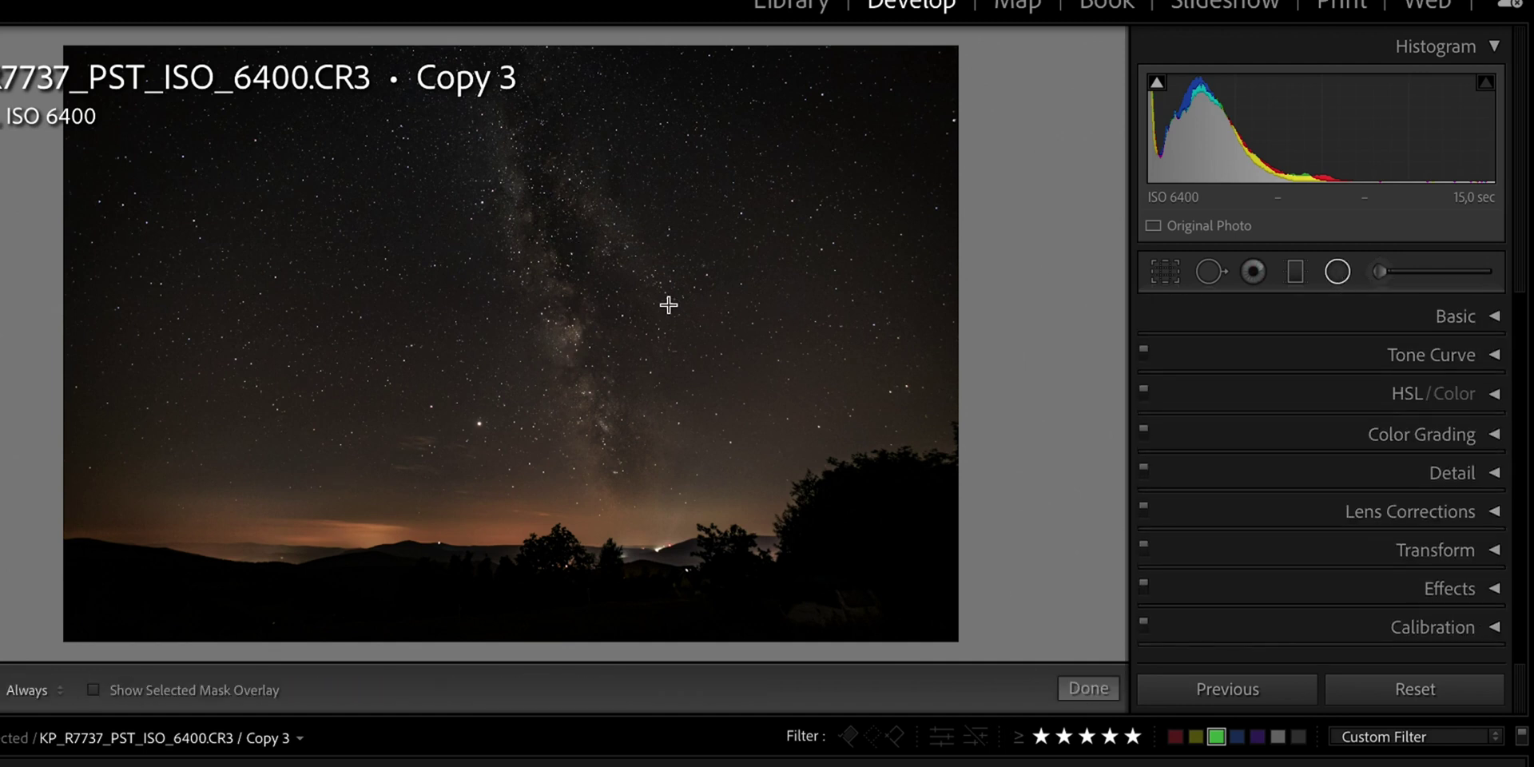
{"action": "left_click", "coordinate": [1333, 352]}
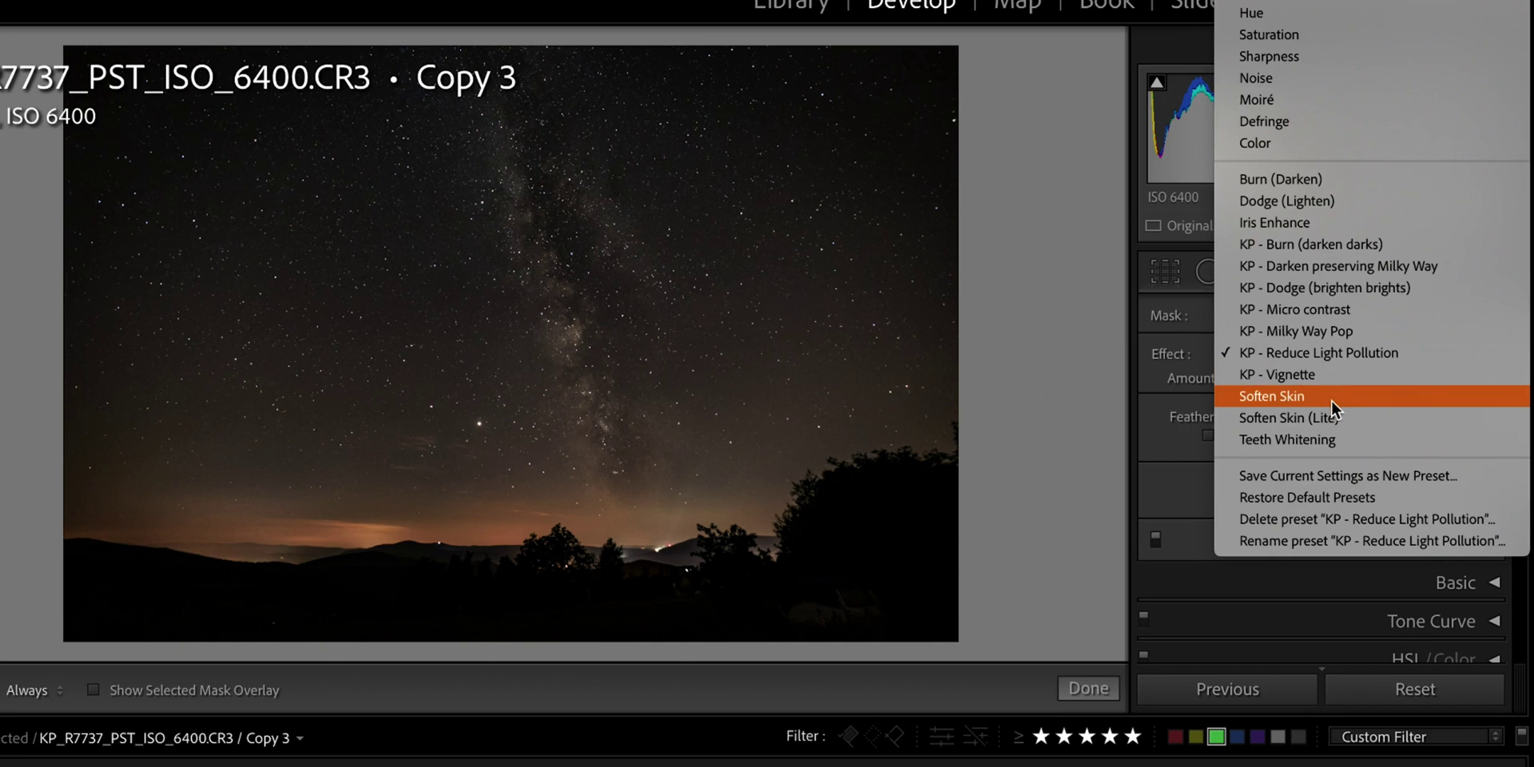
{"action": "left_click", "coordinate": [1332, 375]}
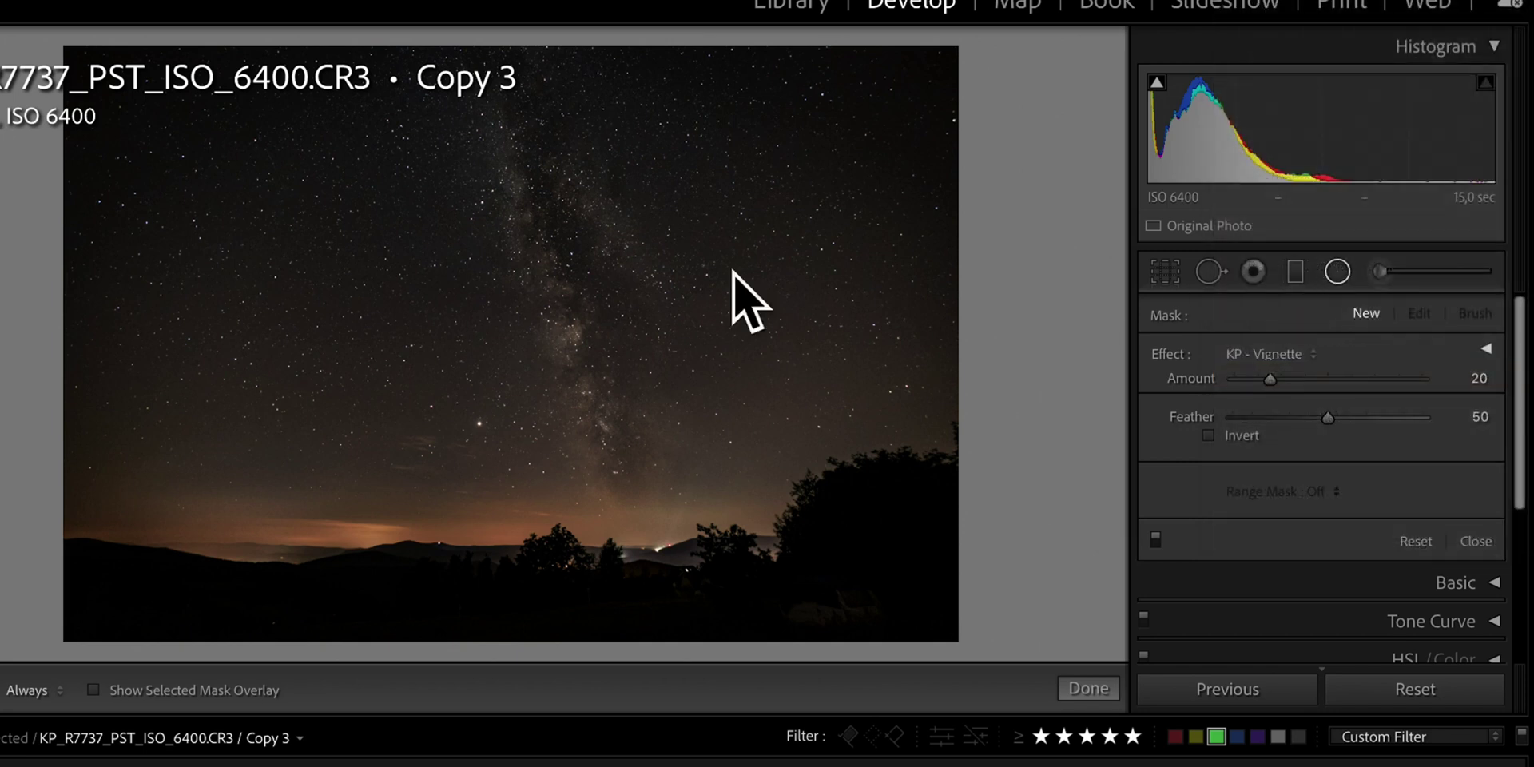
{"action": "left_click_drag", "start_coordinate": [605, 334], "coordinate": [811, 643]}
{"action": "left_click_drag", "start_coordinate": [831, 346], "coordinate": [831, 264]}
{"action": "left_click_drag", "start_coordinate": [609, 336], "coordinate": [568, 280]}
{"action": "left_click_drag", "start_coordinate": [791, 206], "coordinate": [800, 190]}
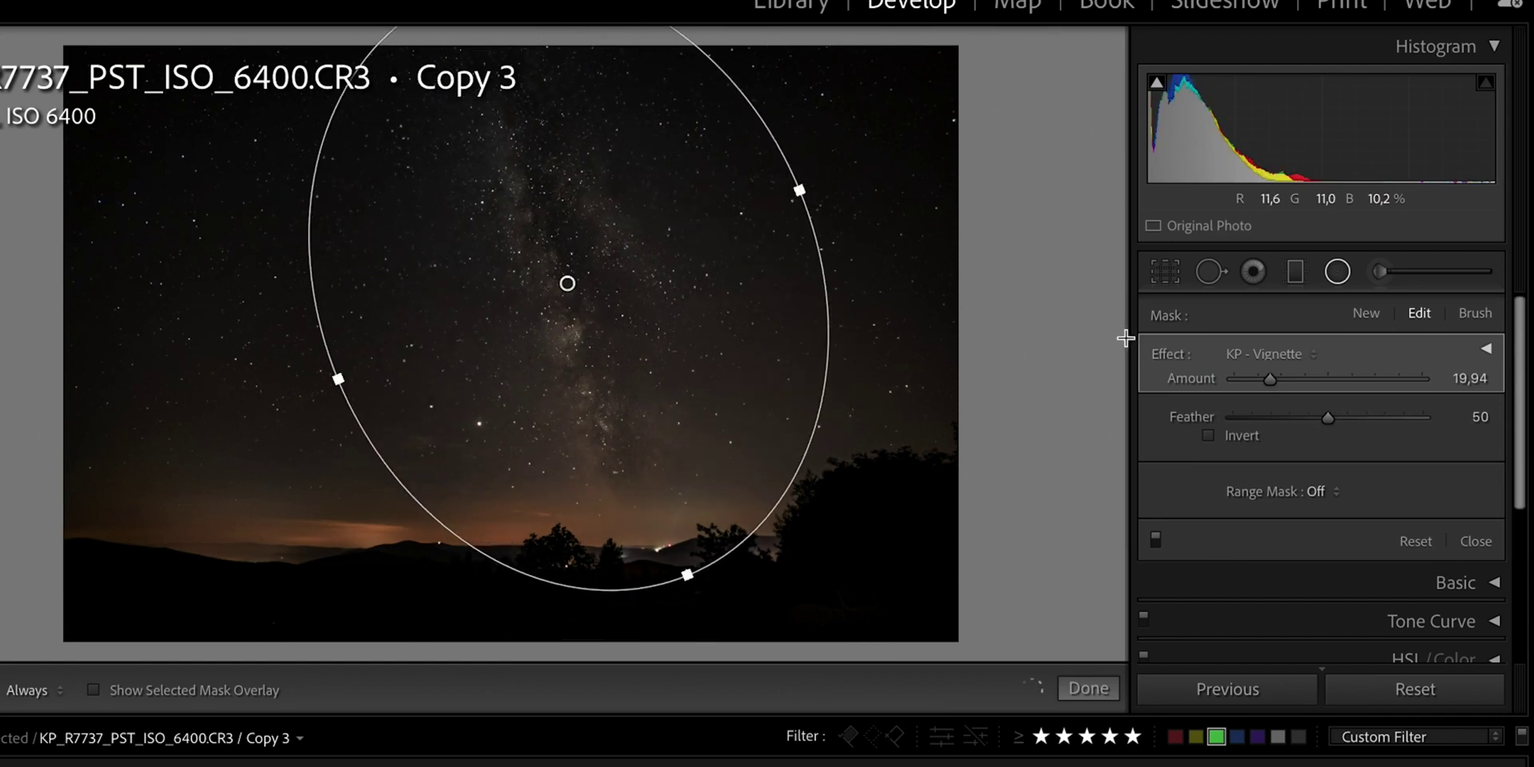
Finish the vignette filter with feather 73 and amount 15, and show the before/after comparison.
{"action": "left_click_drag", "start_coordinate": [1329, 419], "coordinate": [1373, 414]}
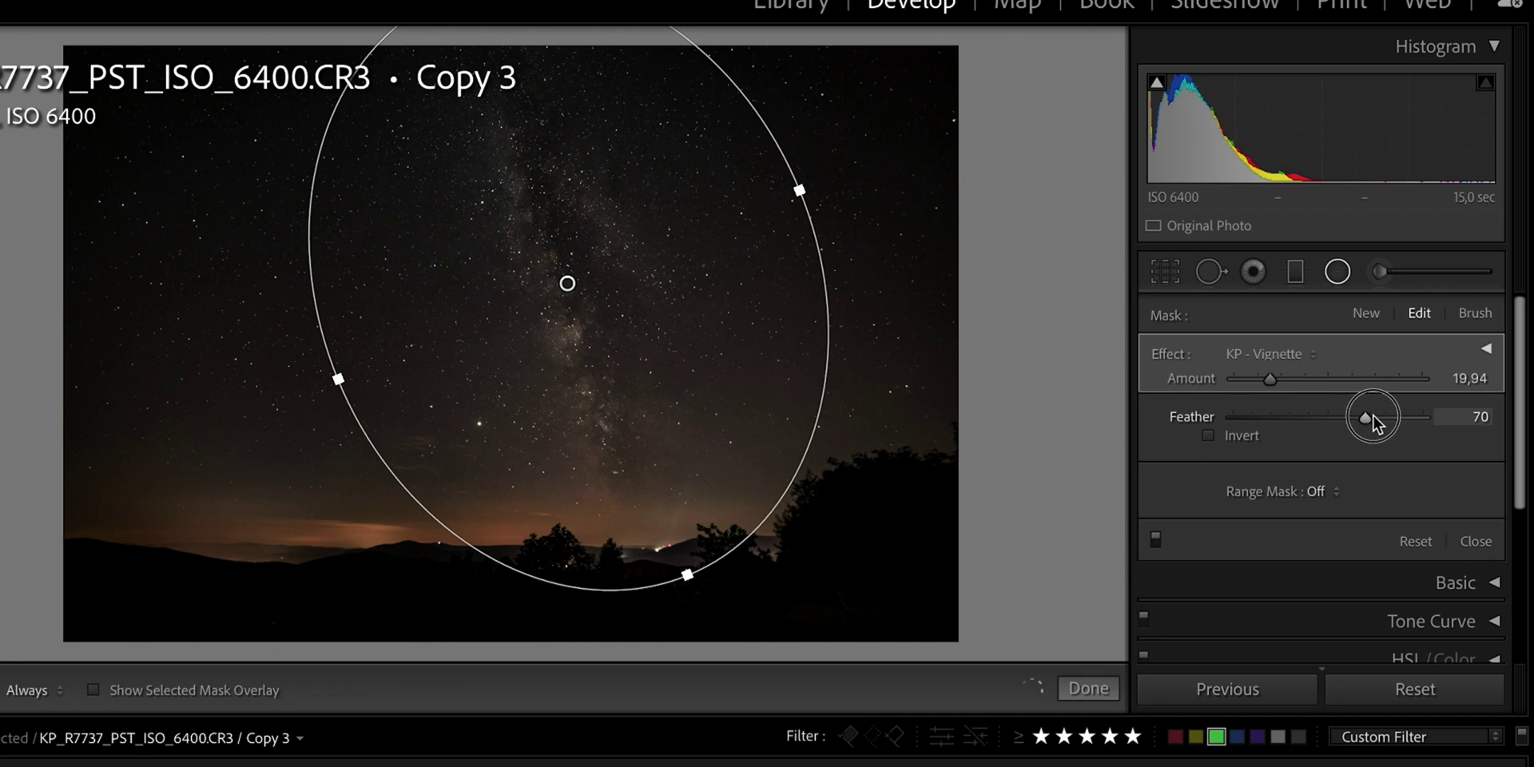
{"action": "left_click_drag", "start_coordinate": [1270, 382], "coordinate": [1259, 383]}
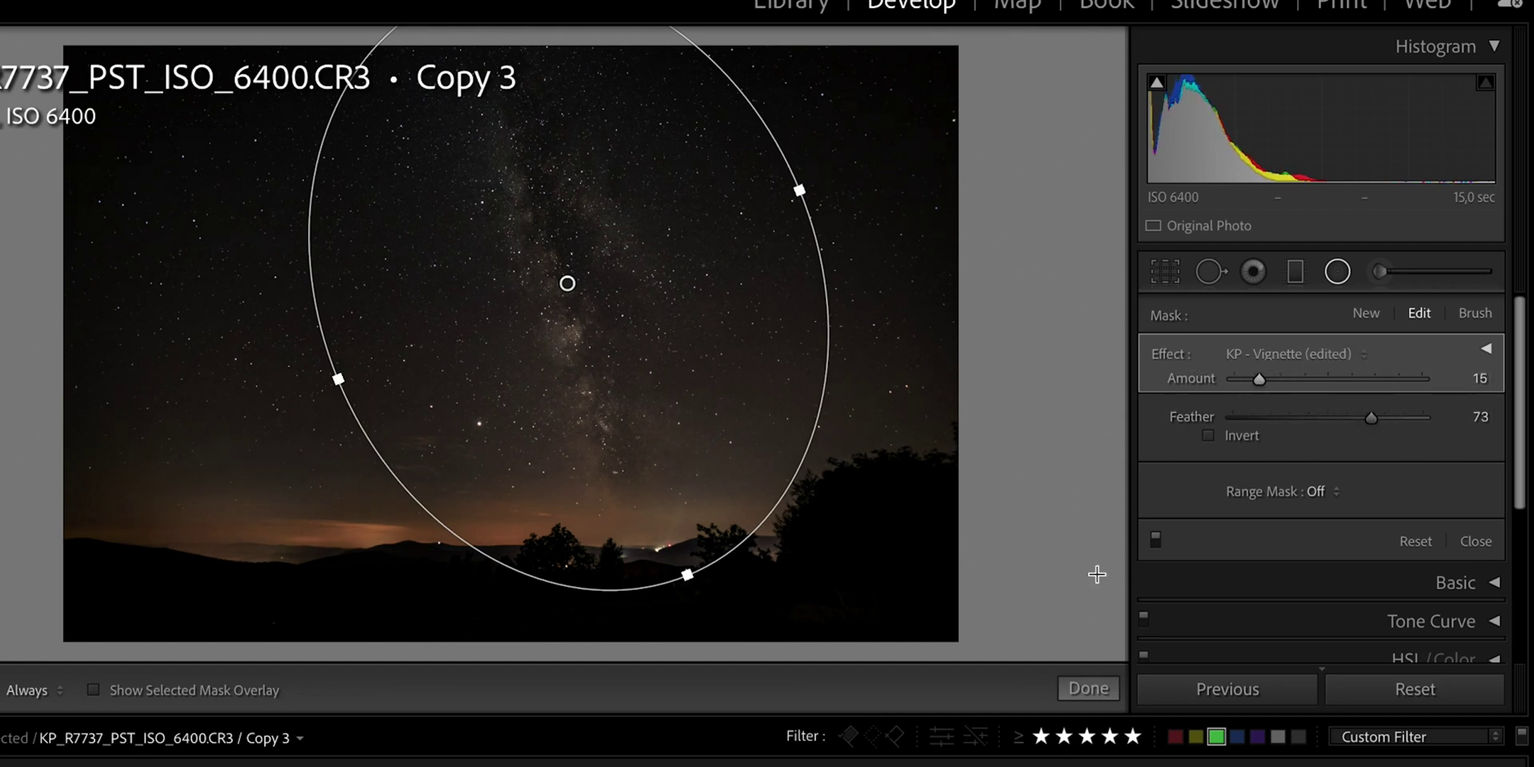
{"action": "left_click", "coordinate": [1089, 687]}
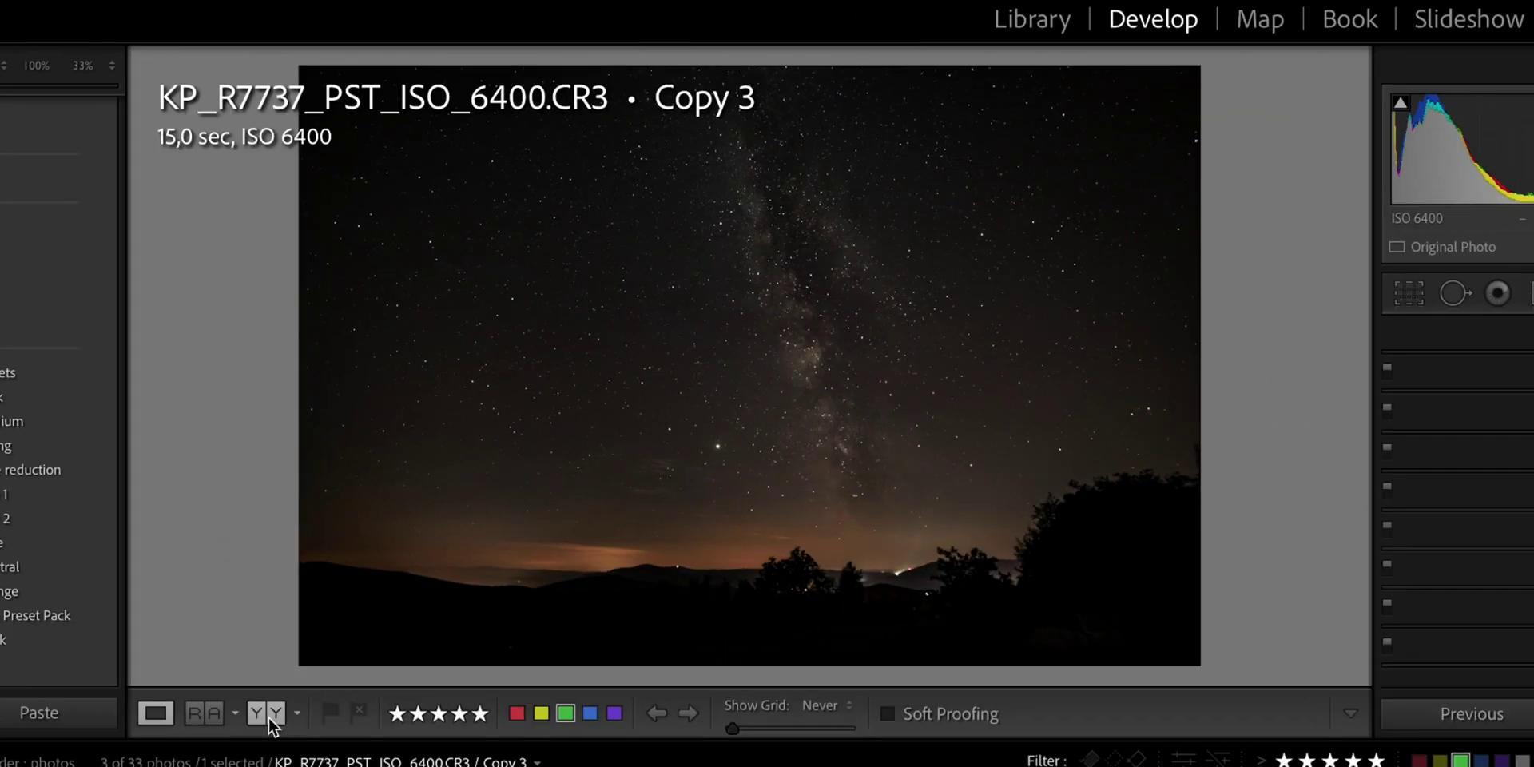
{"action": "left_click", "coordinate": [30, 688]}
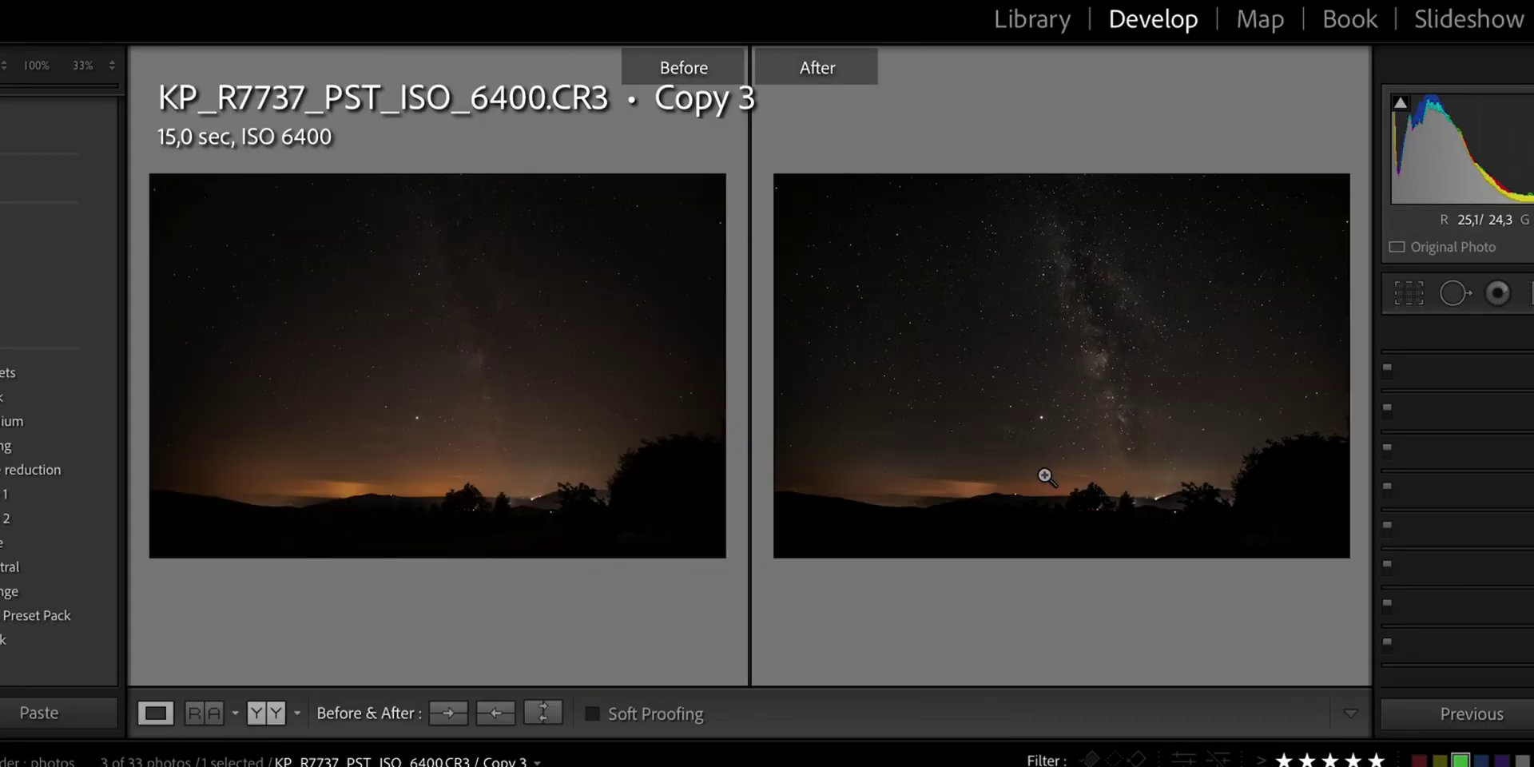